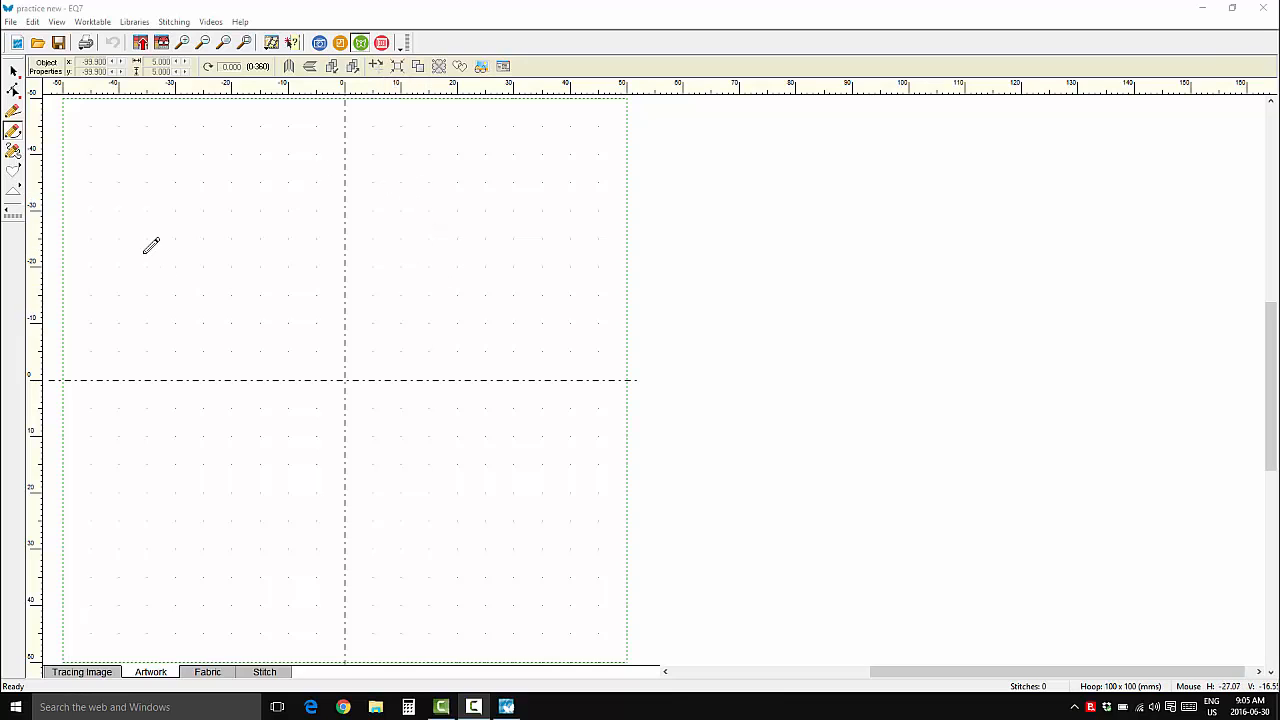
Step: Draw an oval about 52 mm across near the middle of the block and move it to the block's center
left_click(14, 180)
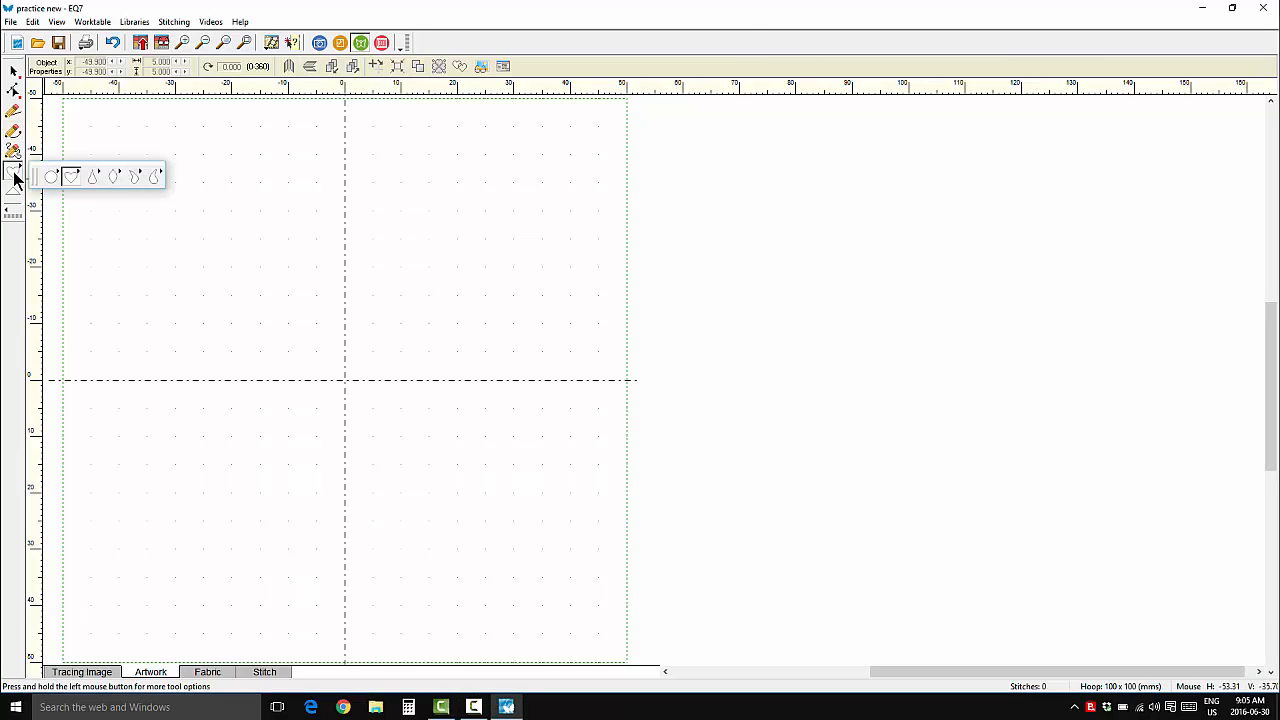
left_click(53, 180)
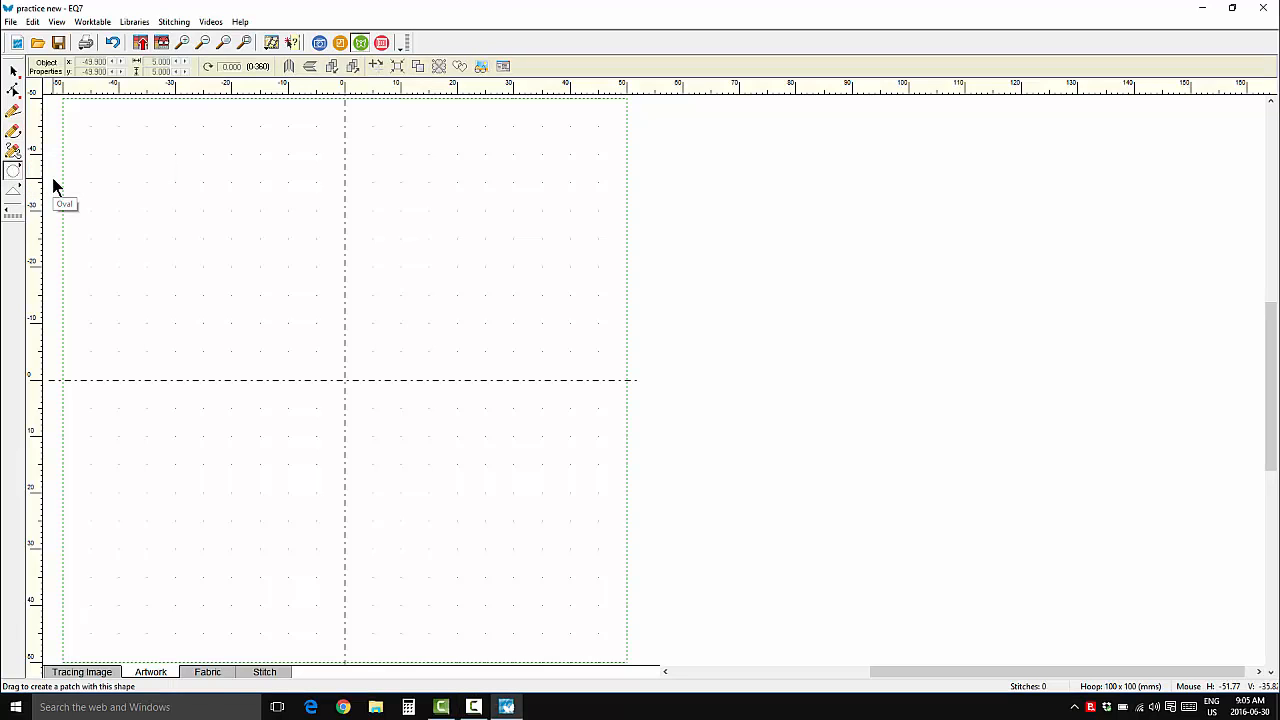
left_click_drag(258, 272, 426, 494)
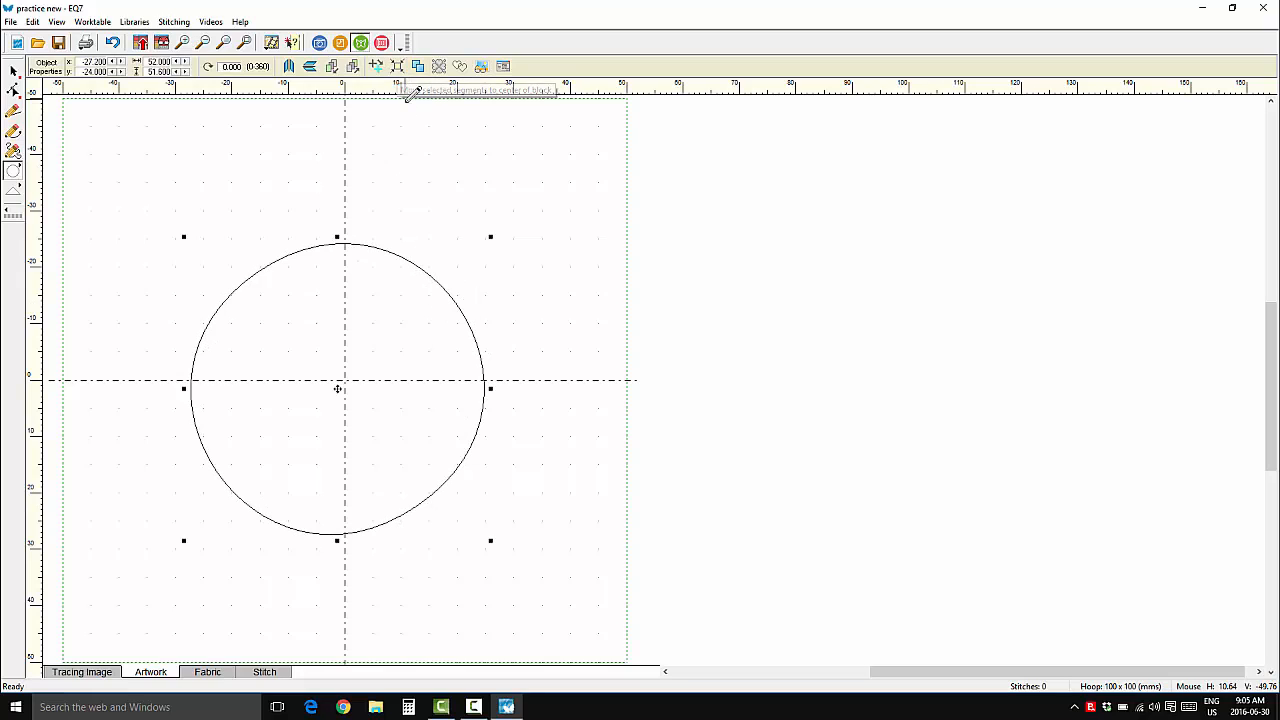
left_click(397, 66)
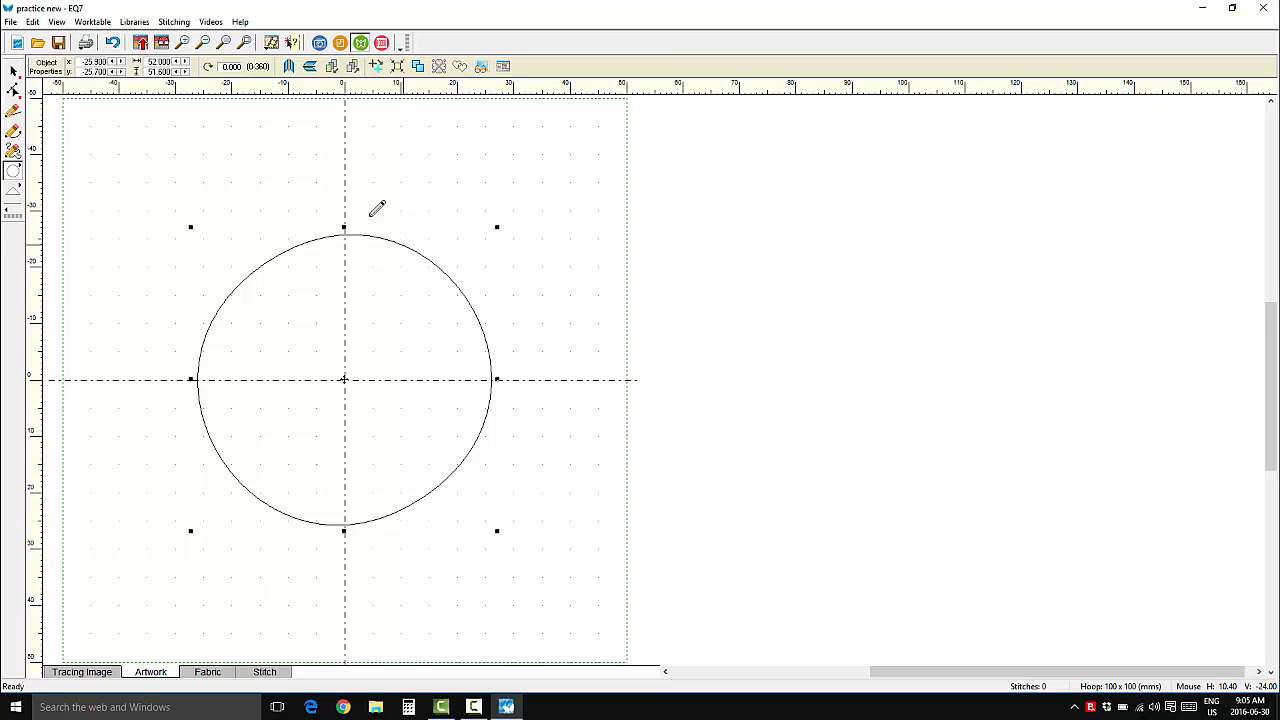
Step: Select the centered oval and make a duplicate of it
left_click(13, 72)
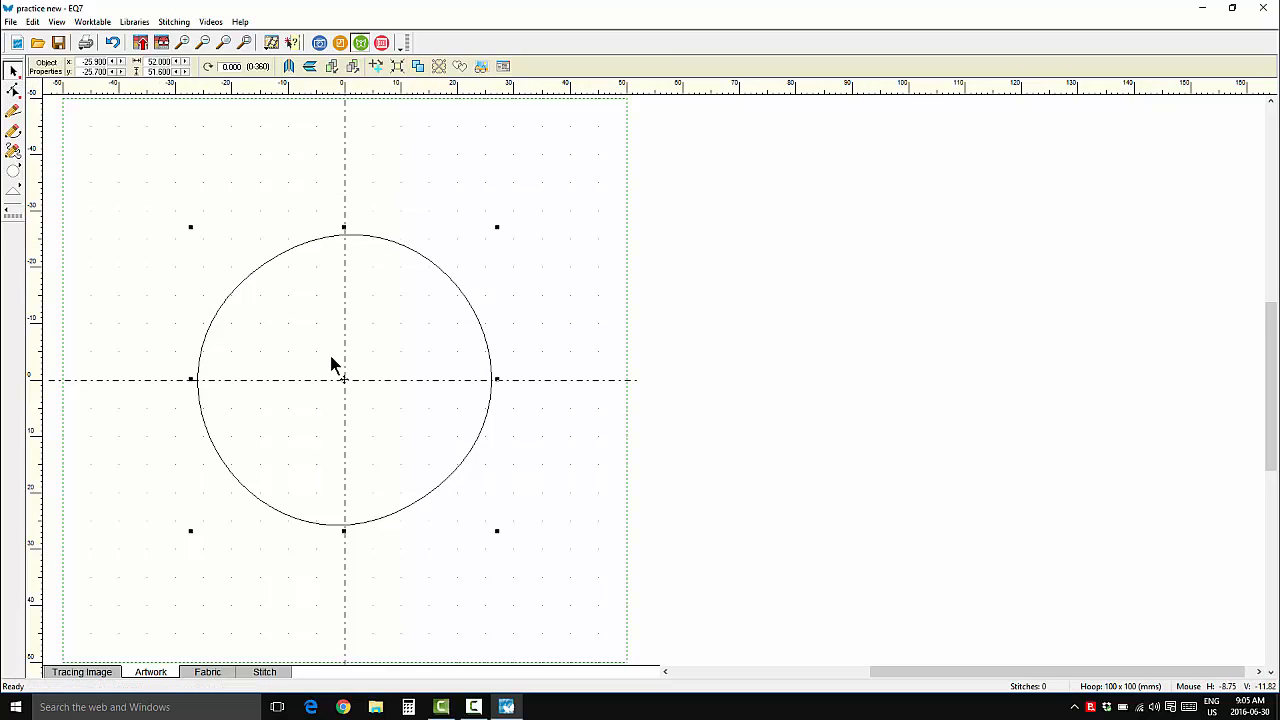
left_click(287, 249)
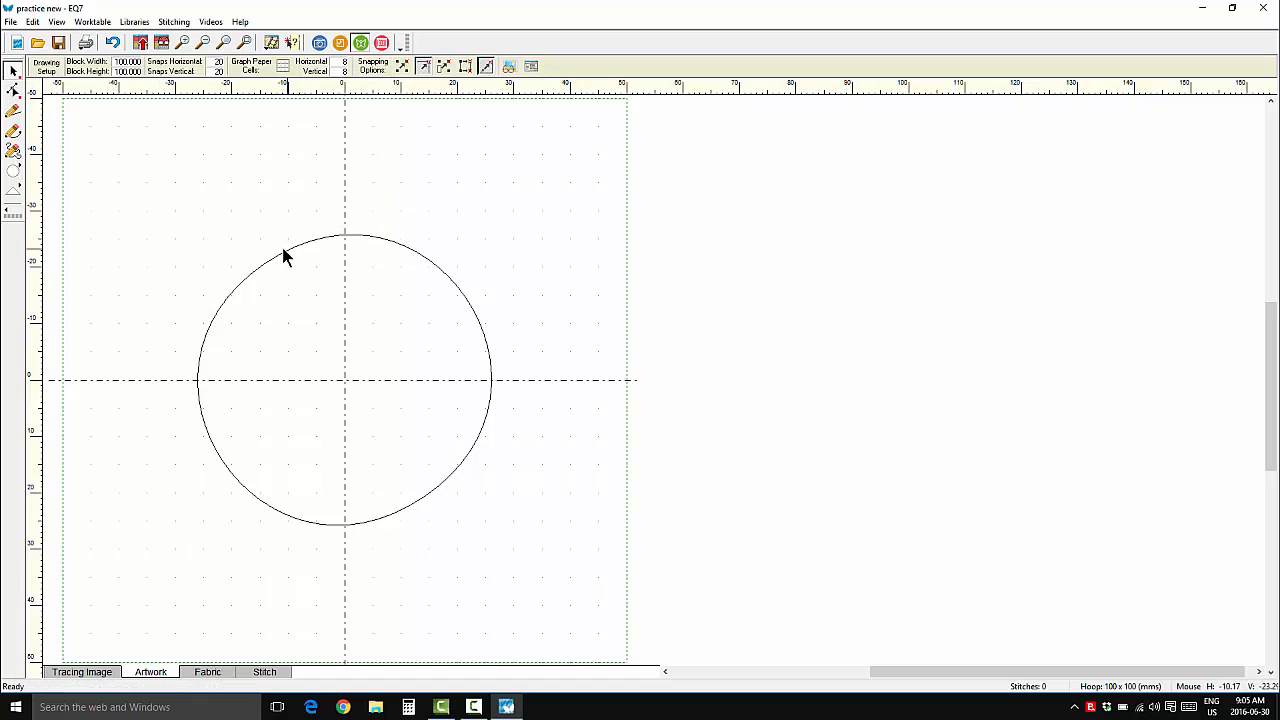
left_click(348, 237)
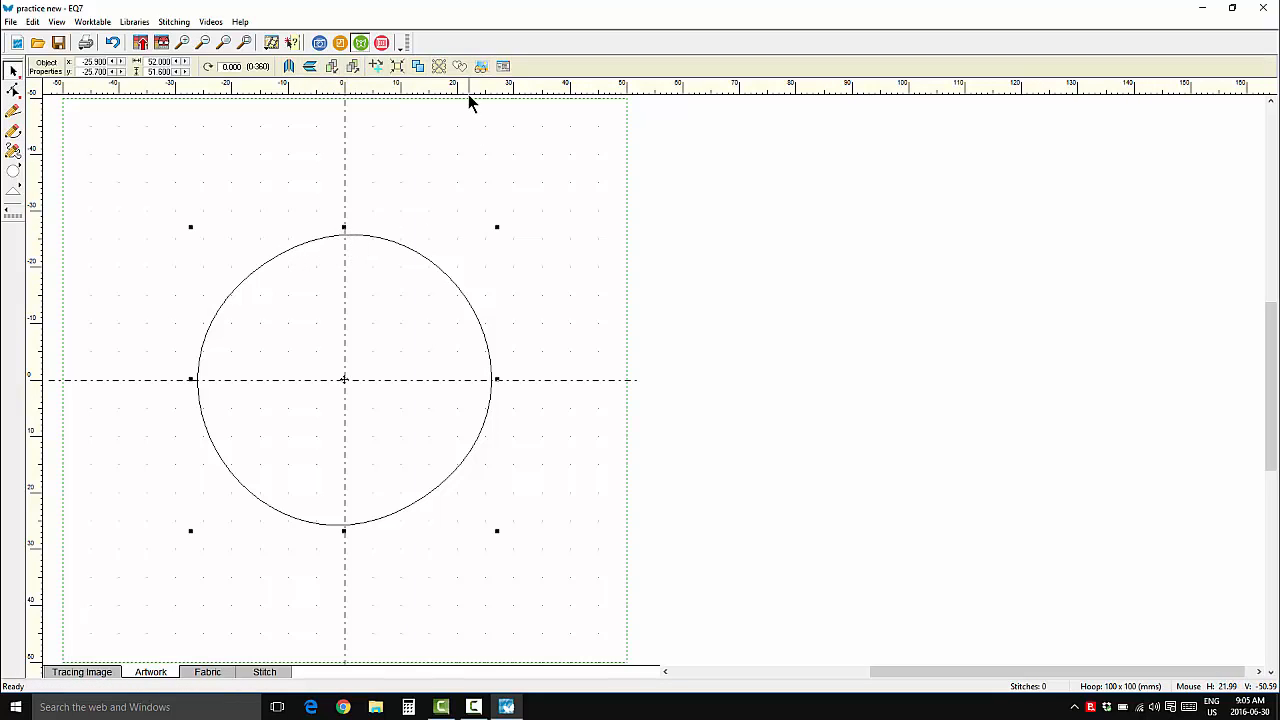
left_click(418, 66)
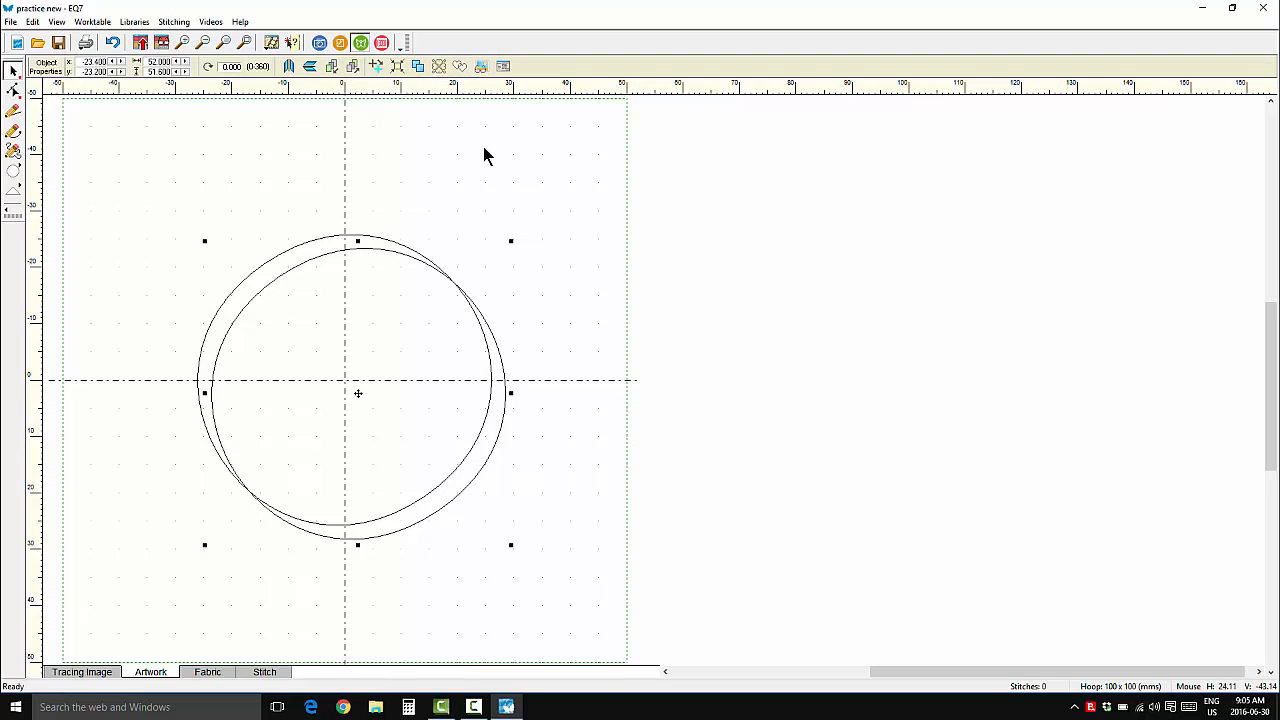
Step: Resize the duplicate oval to 120% horizontally and vertically, and center it in the block around the original
right_click(507, 292)
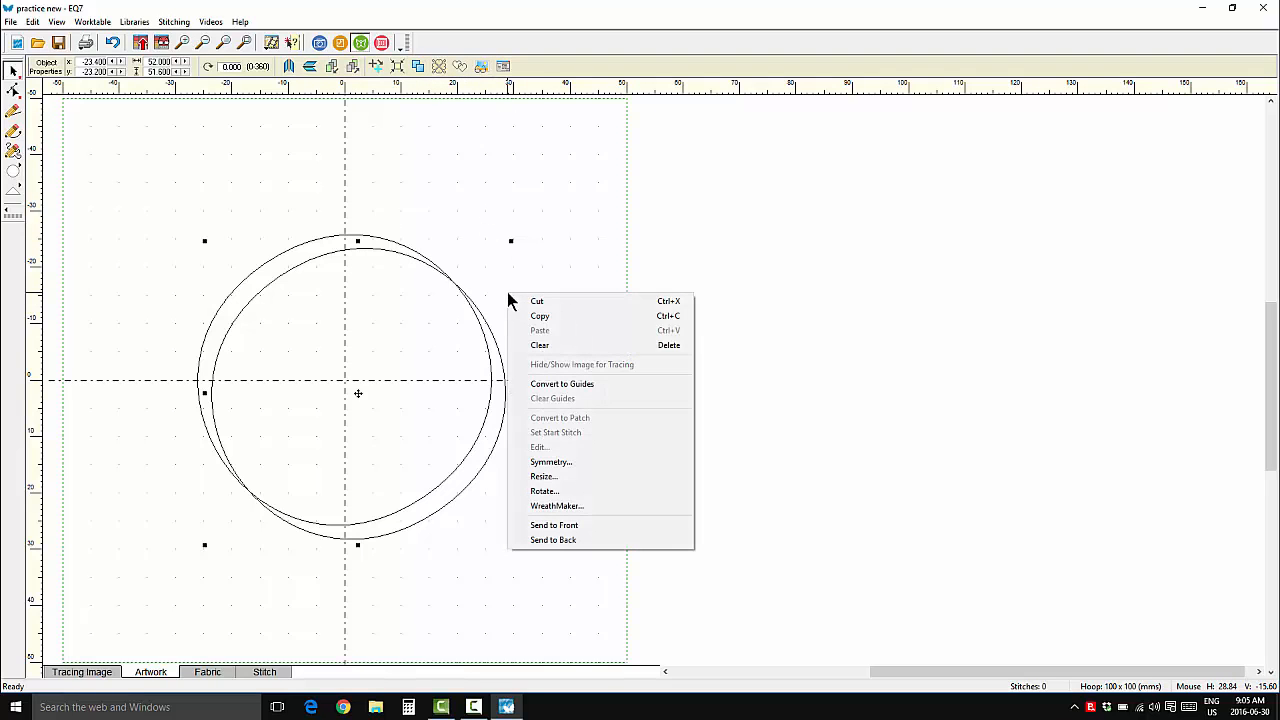
left_click(545, 477)
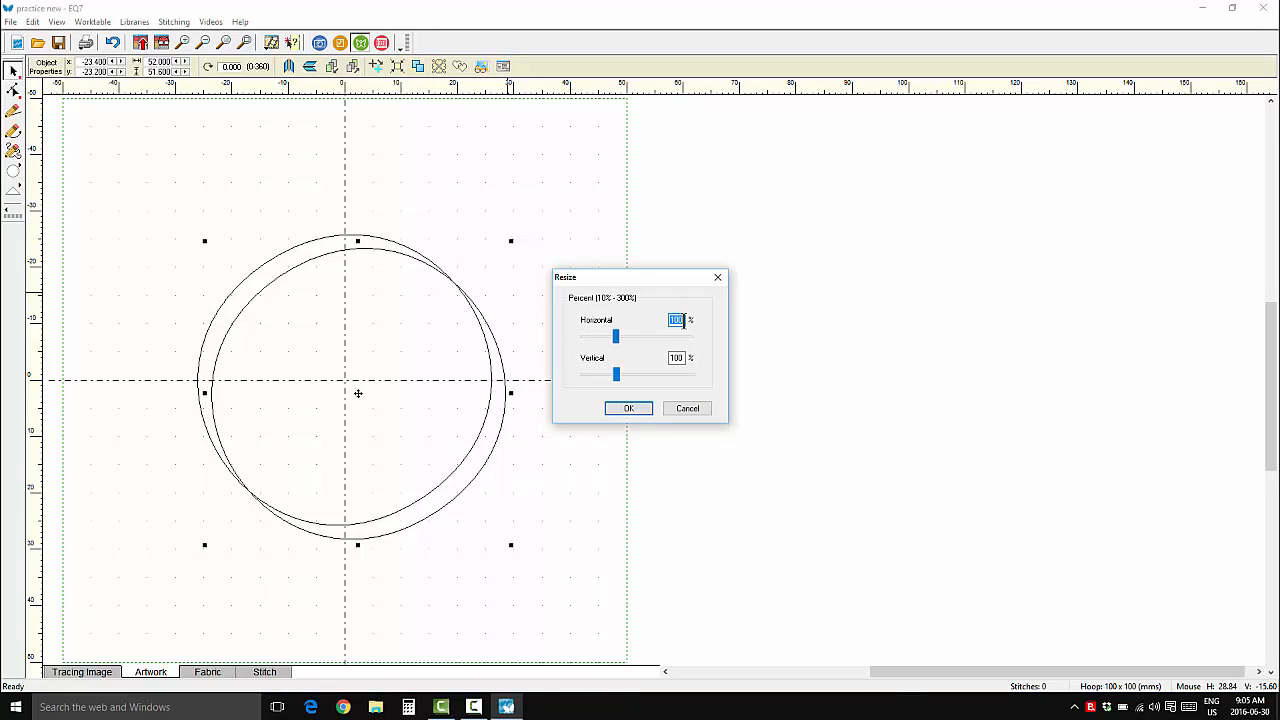
type("120")
left_click_drag(684, 357, 660, 360)
type("120")
left_click(620, 409)
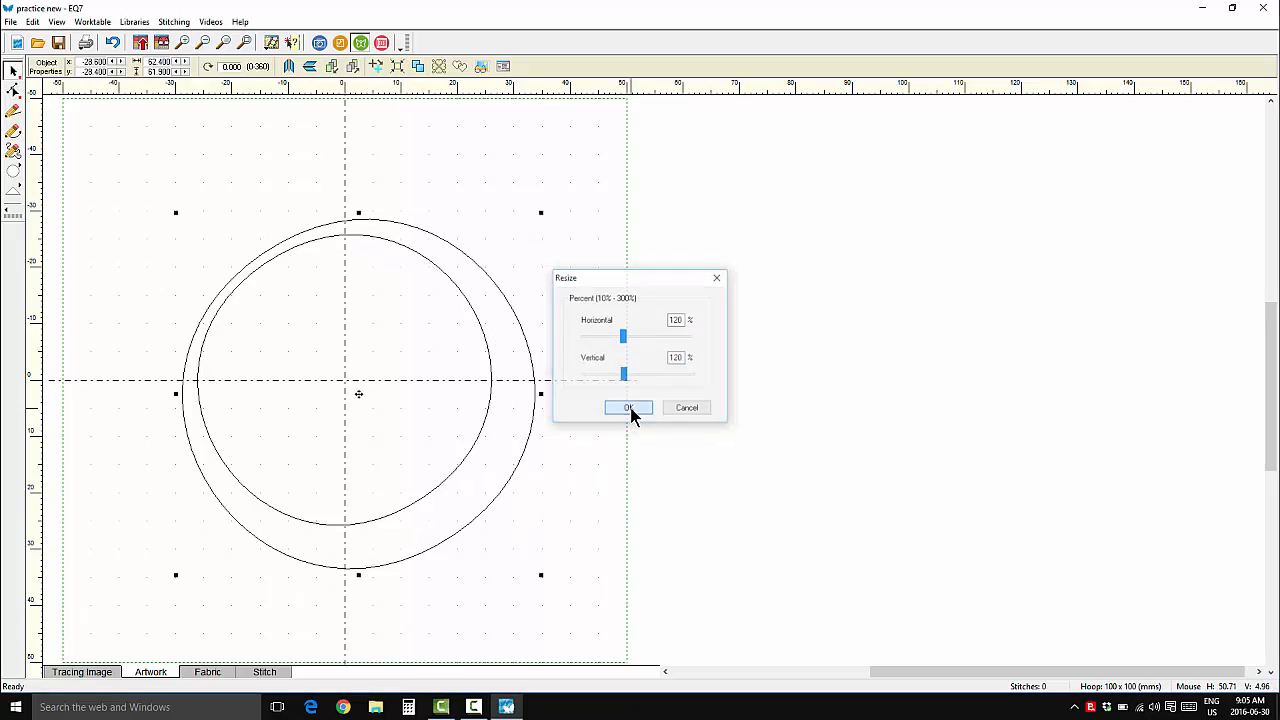
left_click(398, 66)
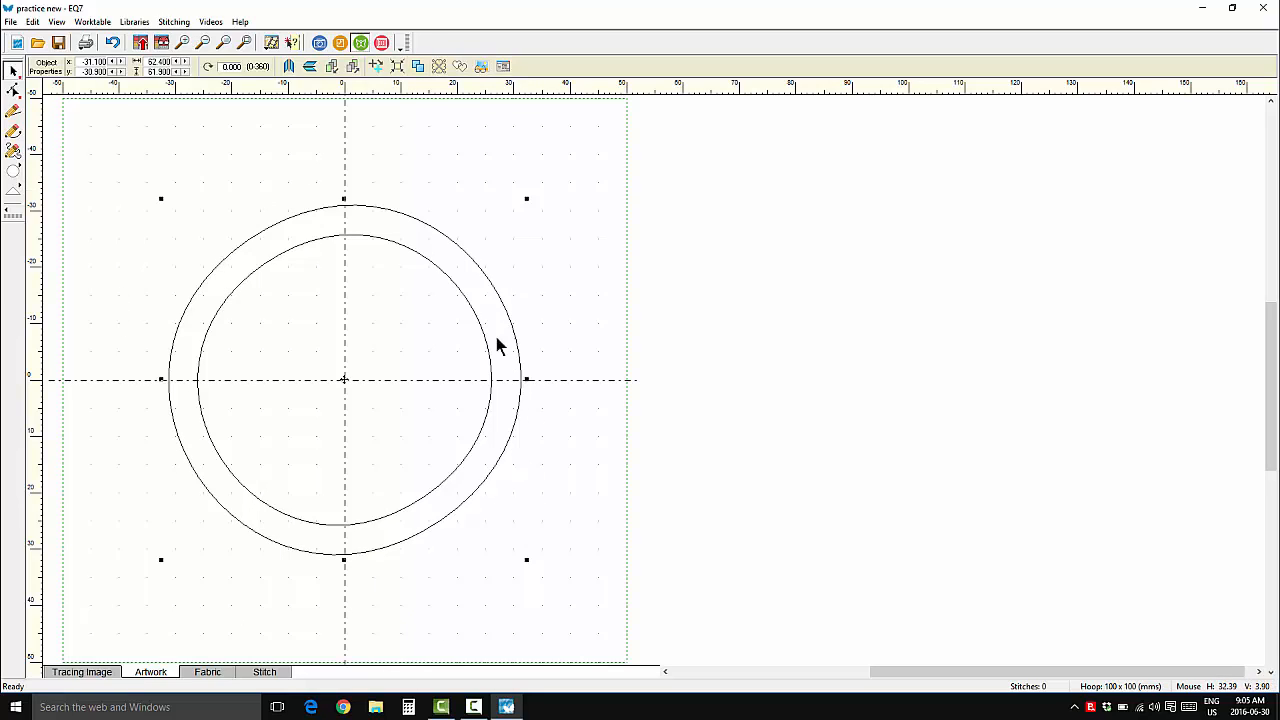
Step: Open the outer oval's arc for editing and add three nodes by repeatedly splitting it from the upper right toward the top
left_click(14, 90)
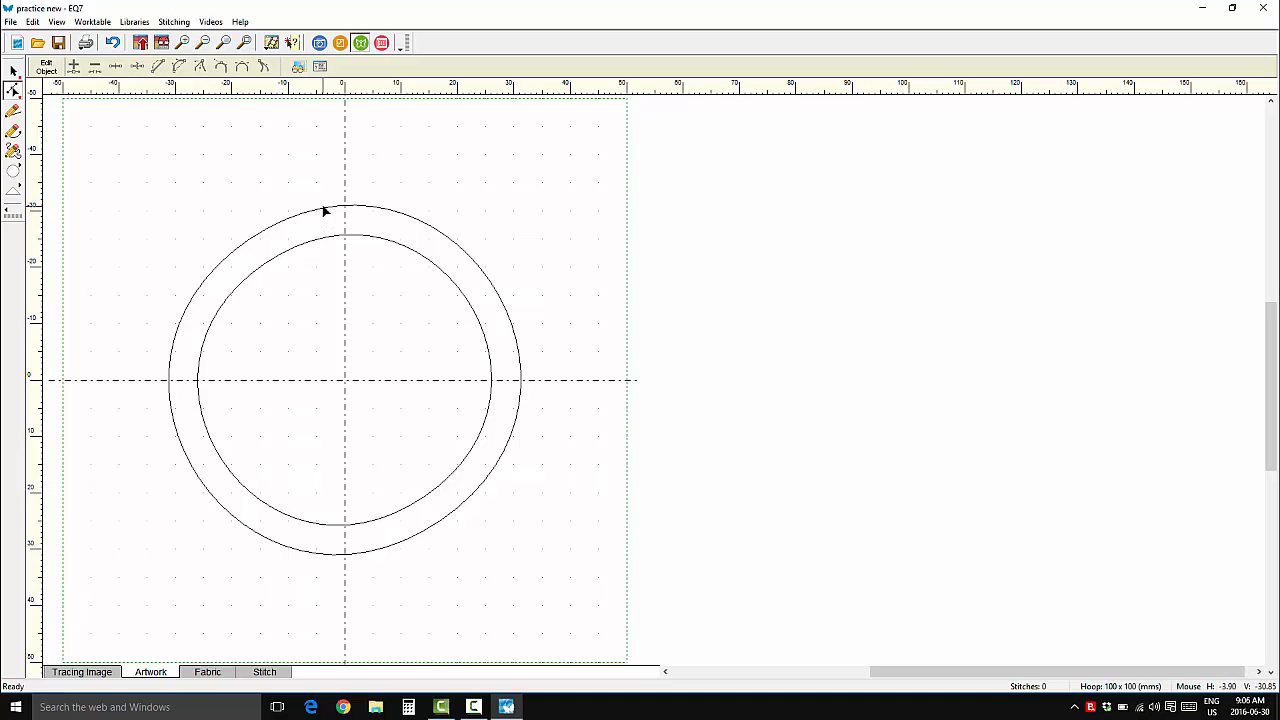
left_click(324, 211)
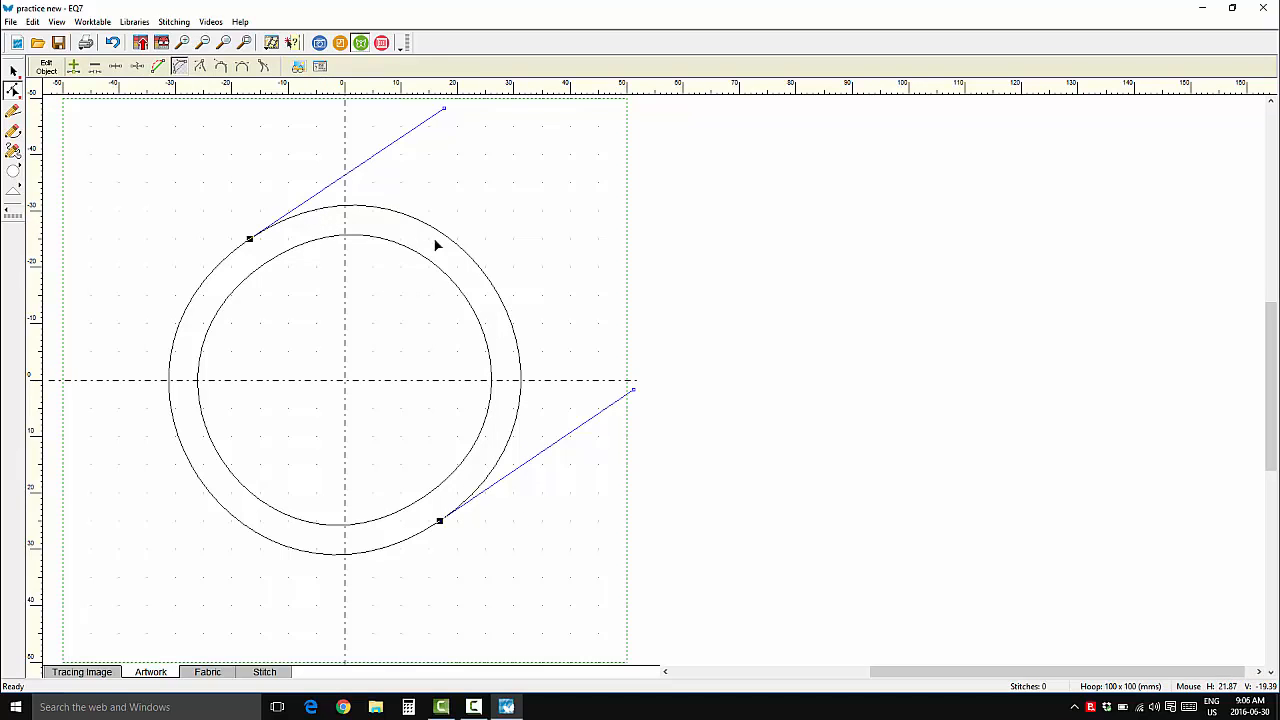
right_click(498, 220)
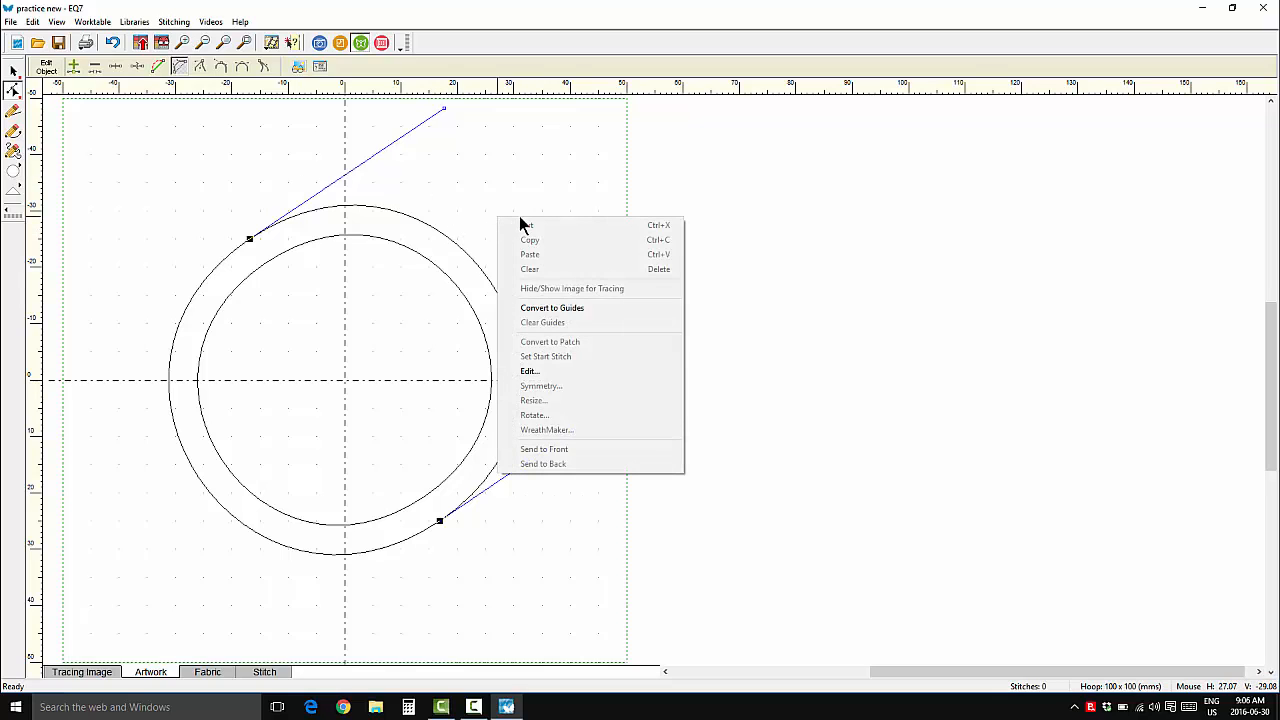
left_click(527, 374)
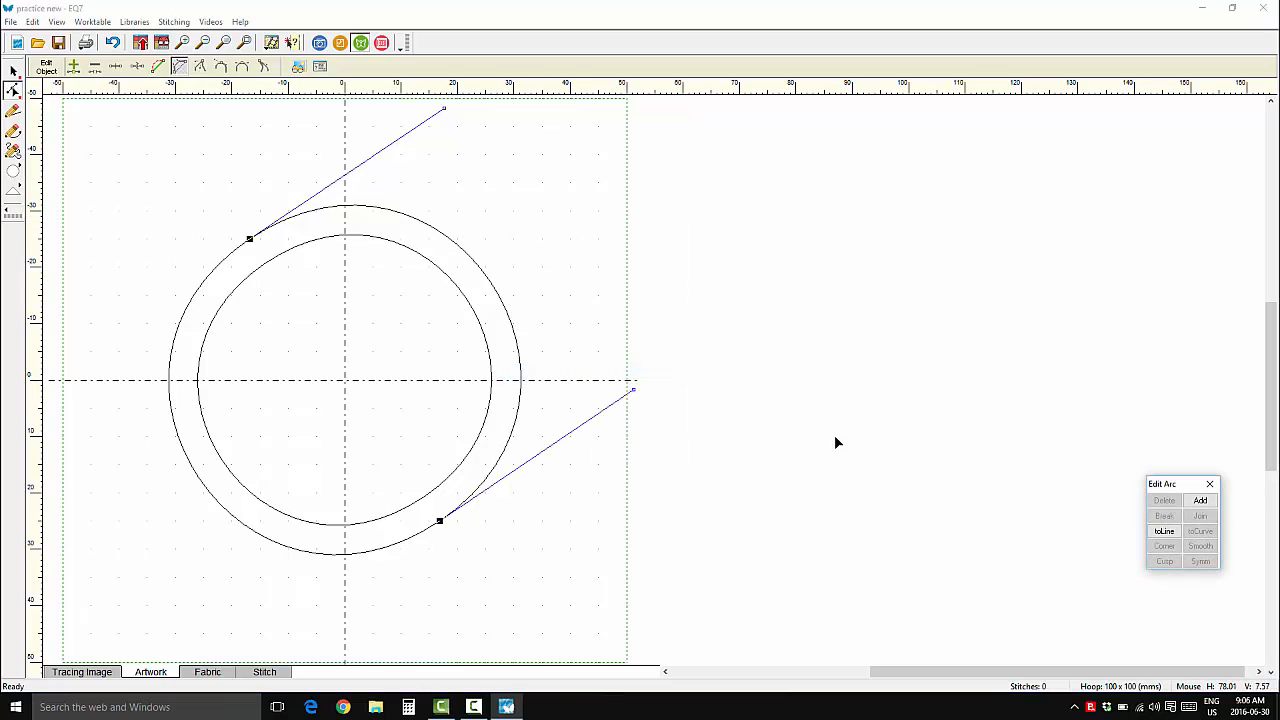
left_click_drag(1180, 484, 614, 172)
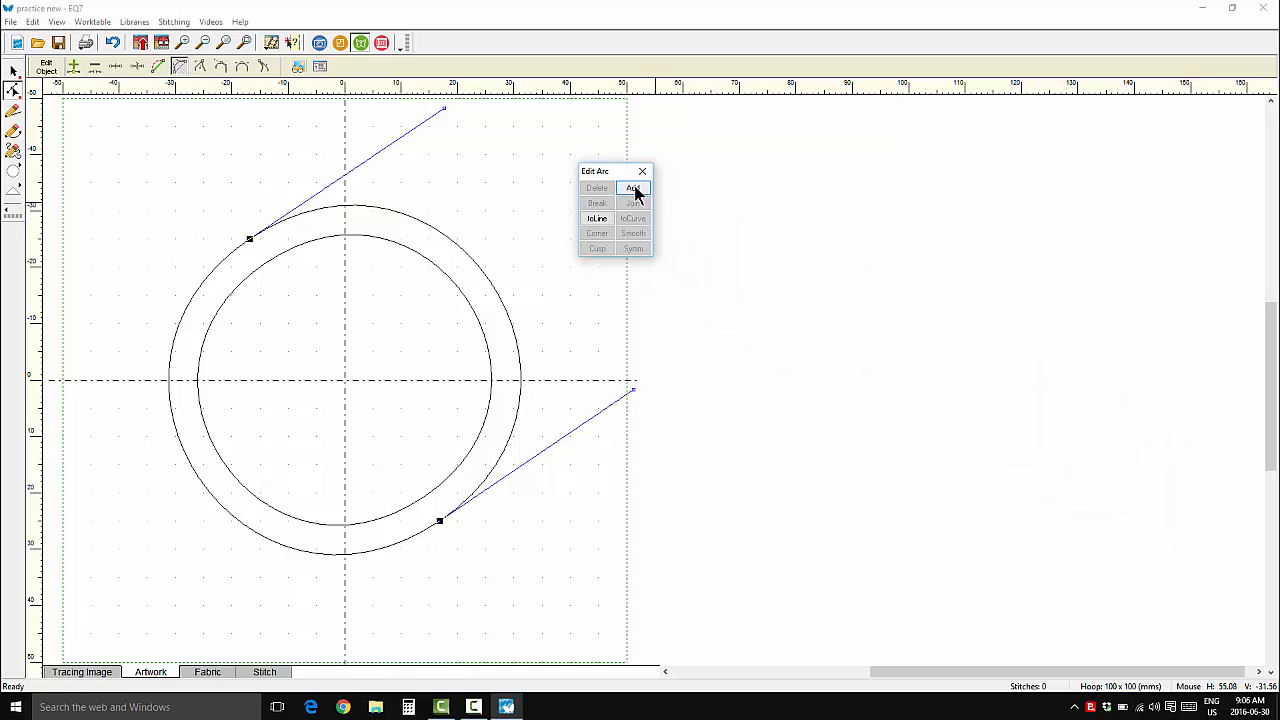
left_click(635, 190)
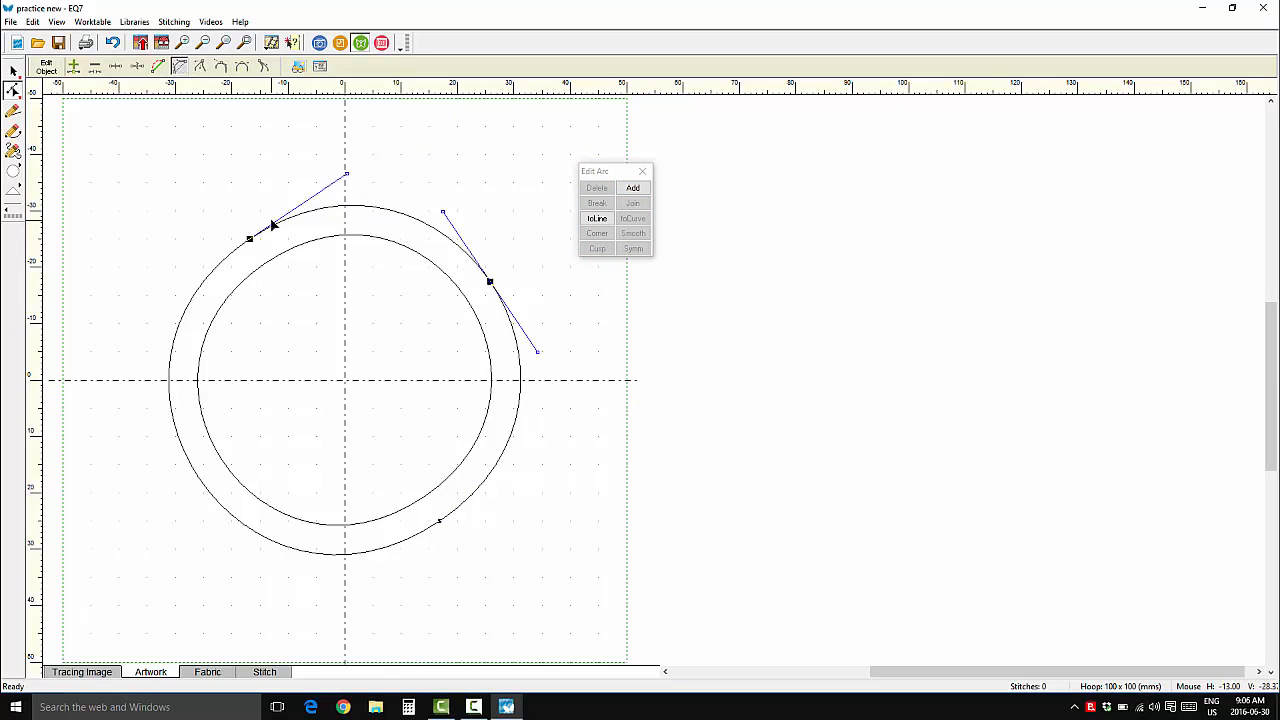
left_click(633, 189)
left_click(637, 189)
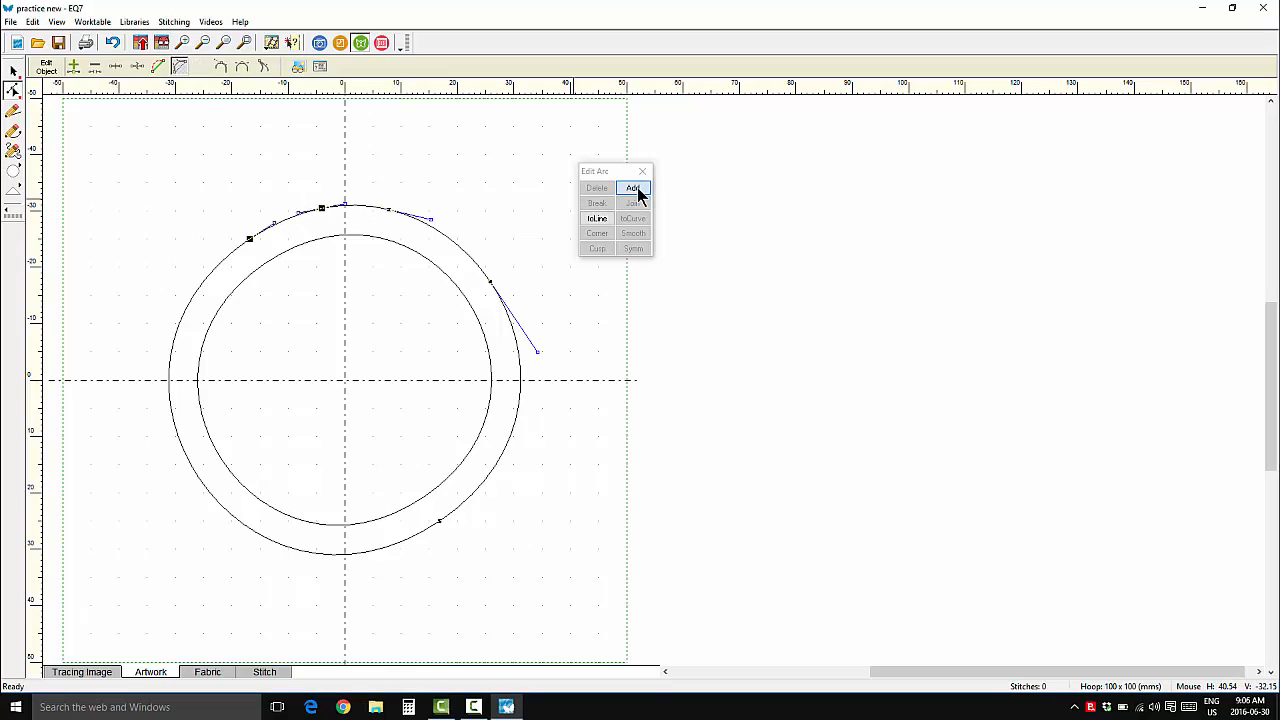
Step: Add four more nodes along the outer oval's right side, halving each arc from the upper right to the lower right
left_click(444, 235)
left_click(446, 240)
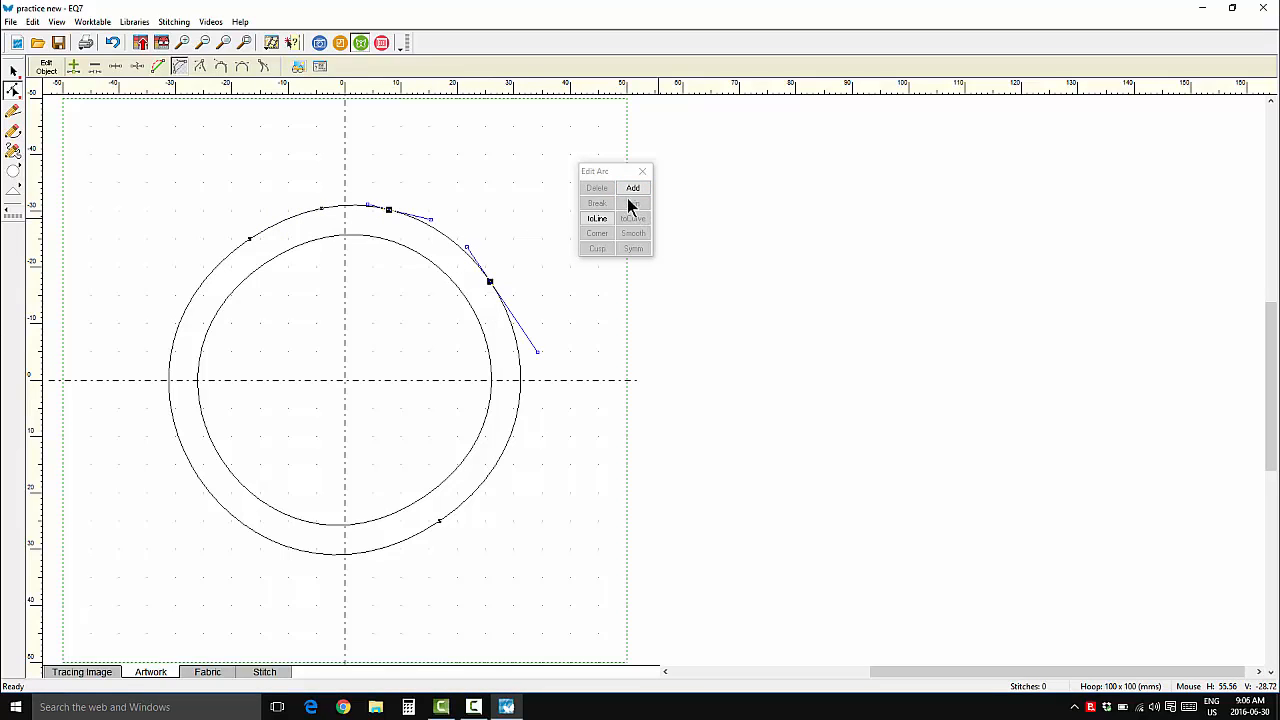
left_click(516, 428)
left_click(634, 190)
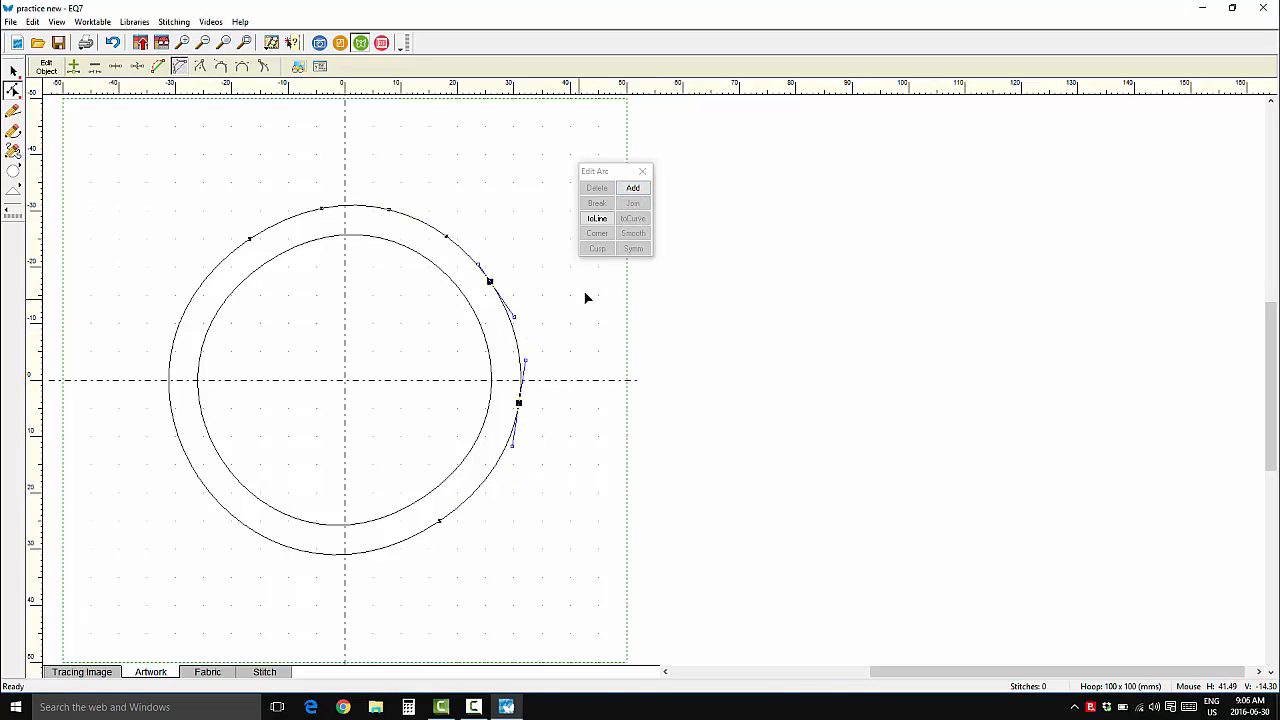
left_click(491, 477)
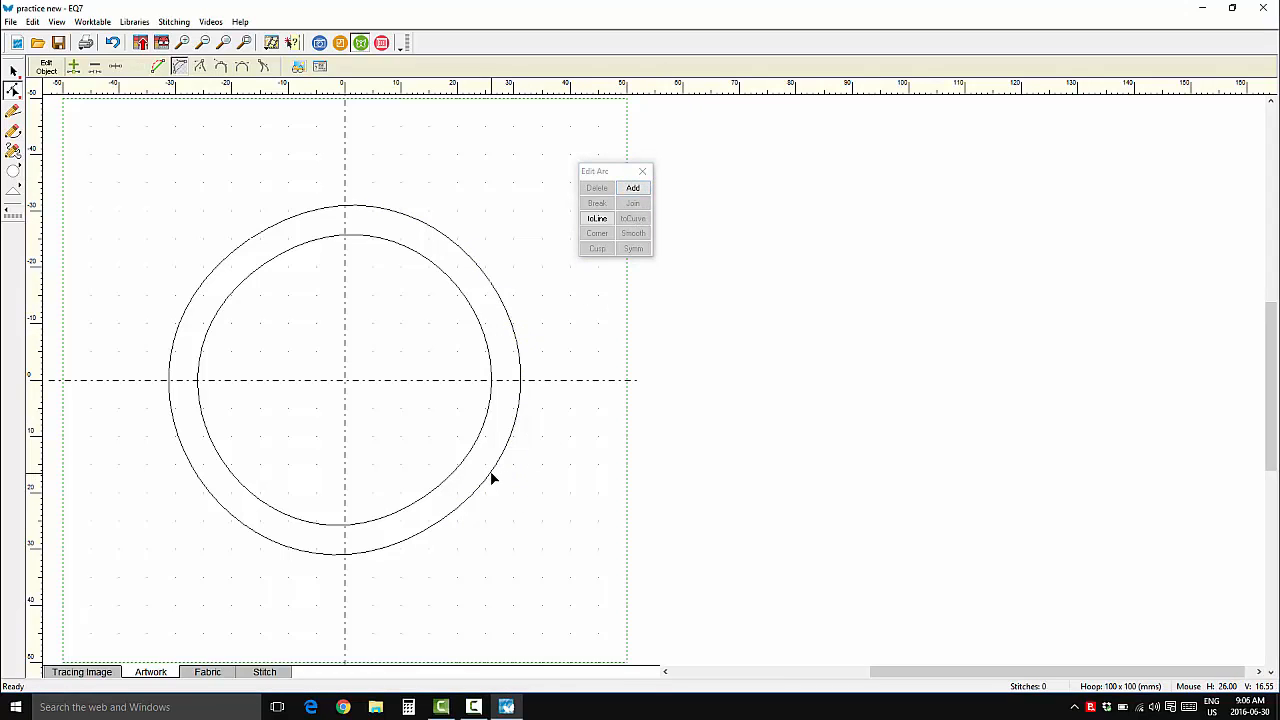
left_click(633, 189)
Step: Add a node at the middle of the outer oval's left half, and three more nodes along its bottom arcs
left_click(205, 490)
left_click(205, 490)
left_click(633, 188)
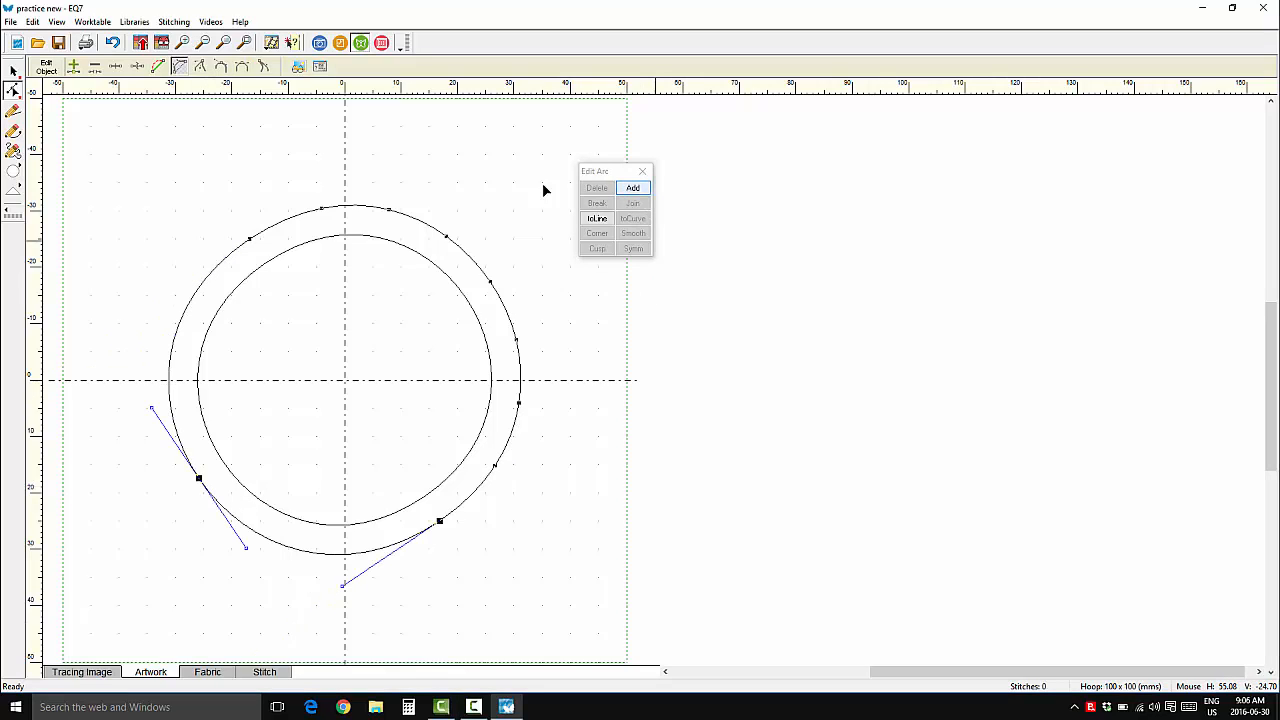
left_click(633, 188)
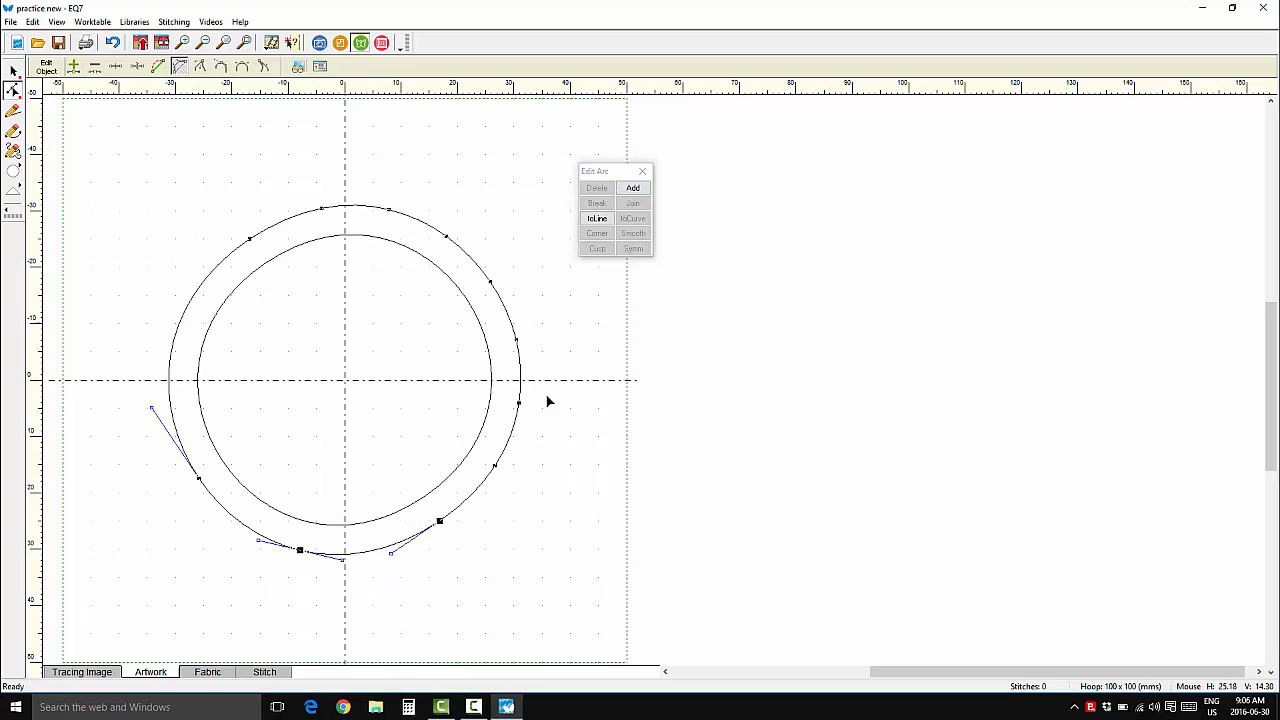
left_click(633, 188)
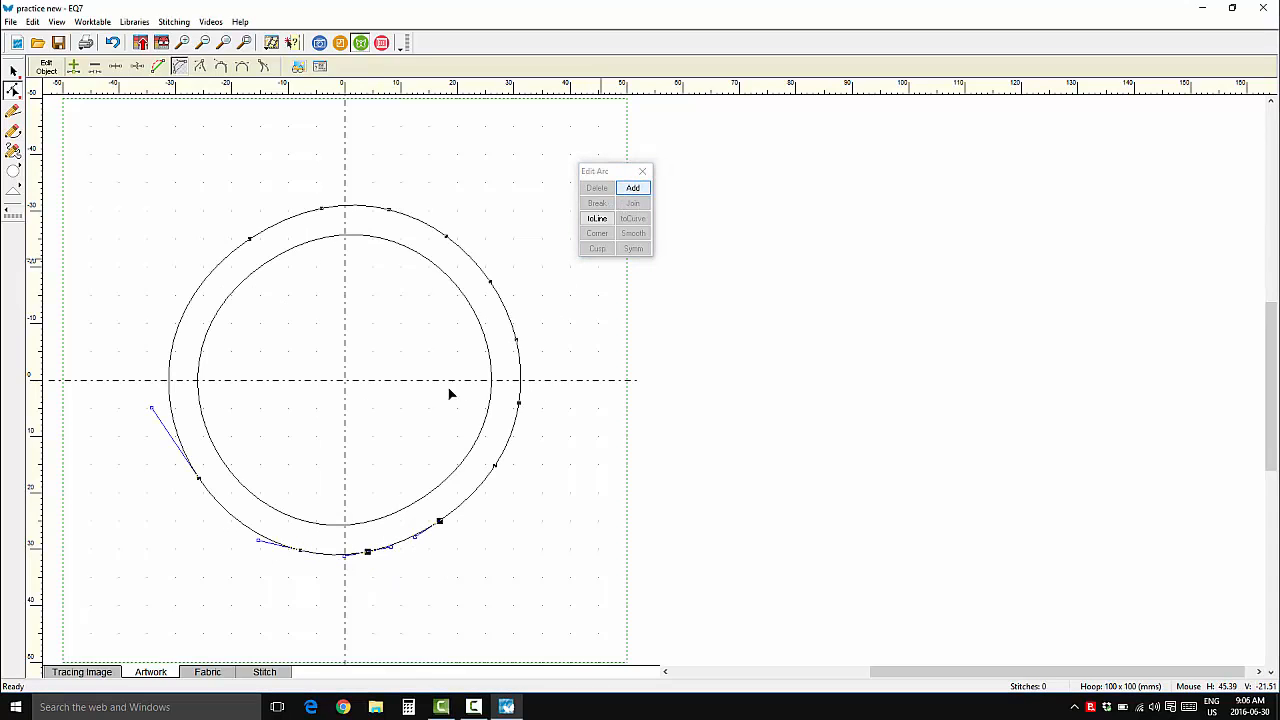
left_click(229, 516)
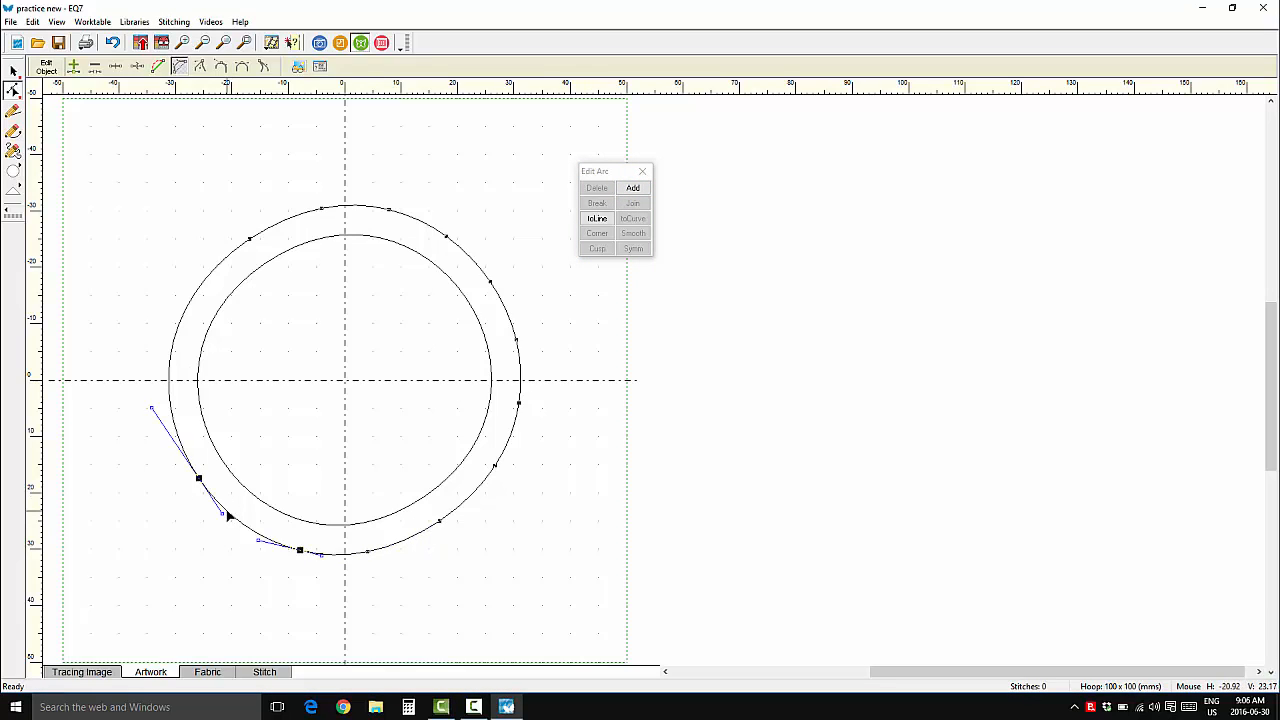
left_click(633, 188)
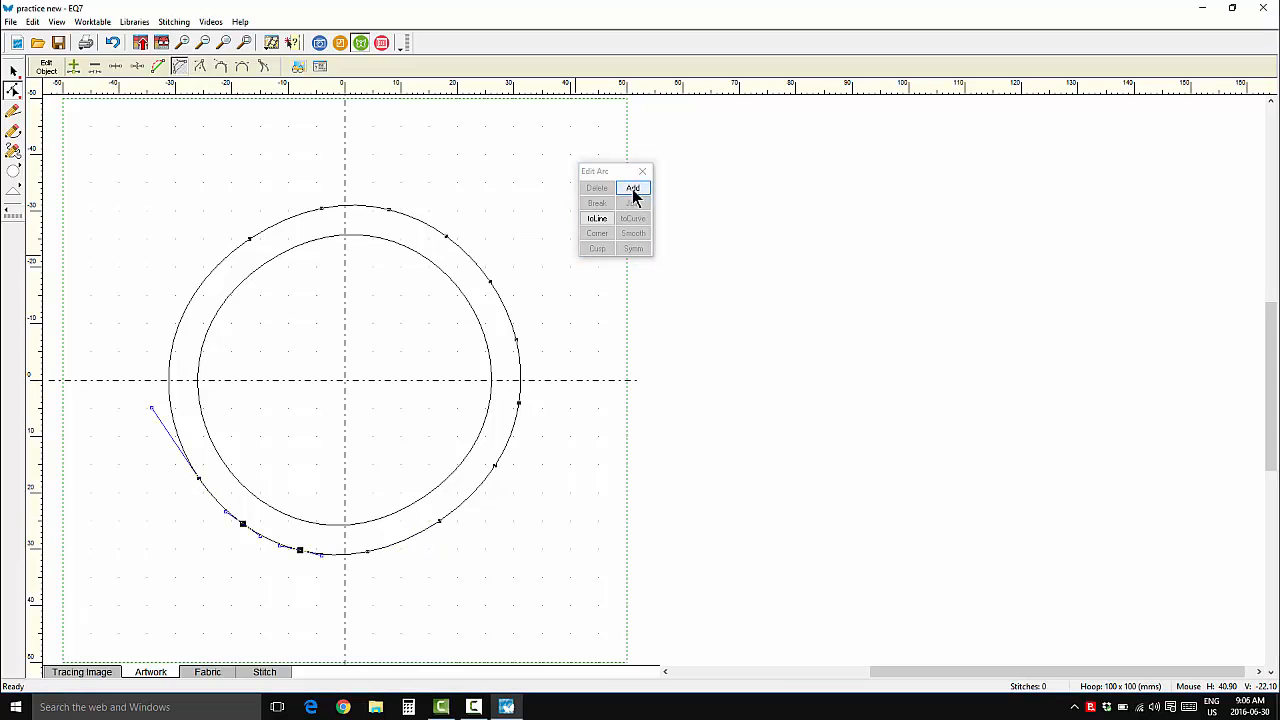
Step: Add three nodes along the outer oval's left side by halving its remaining long arcs
left_click(183, 322)
left_click(184, 321)
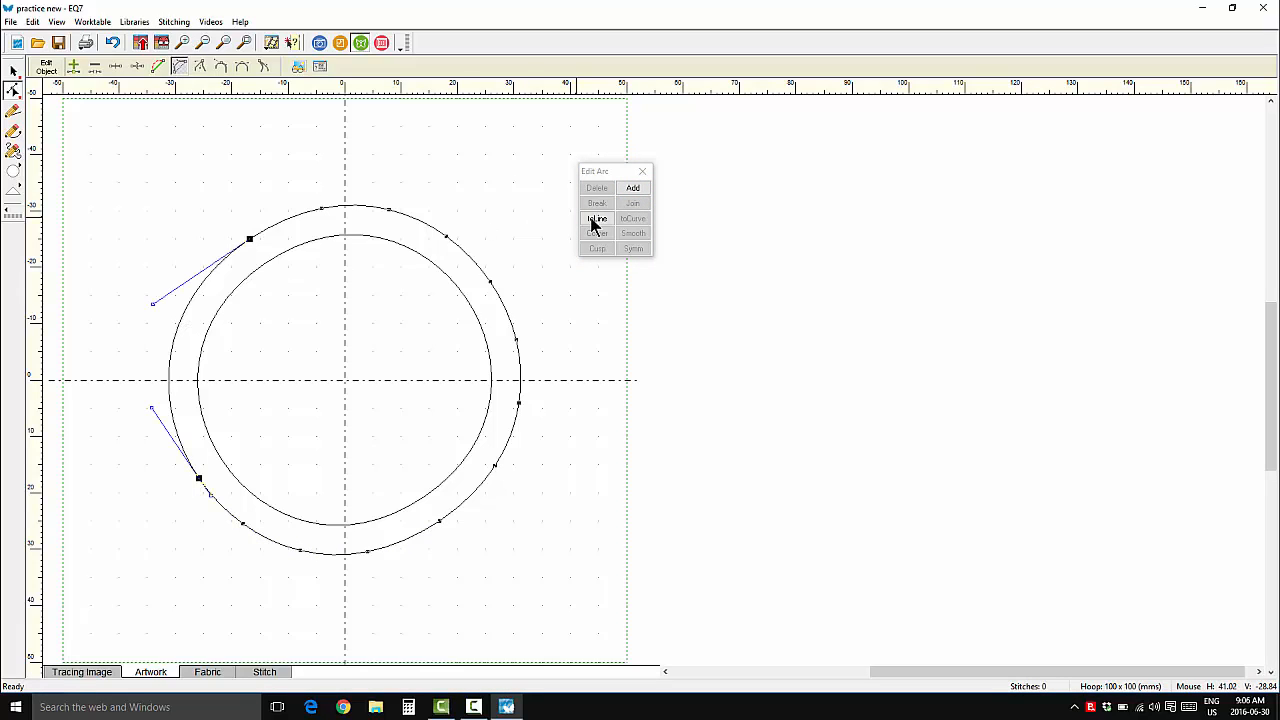
left_click(630, 190)
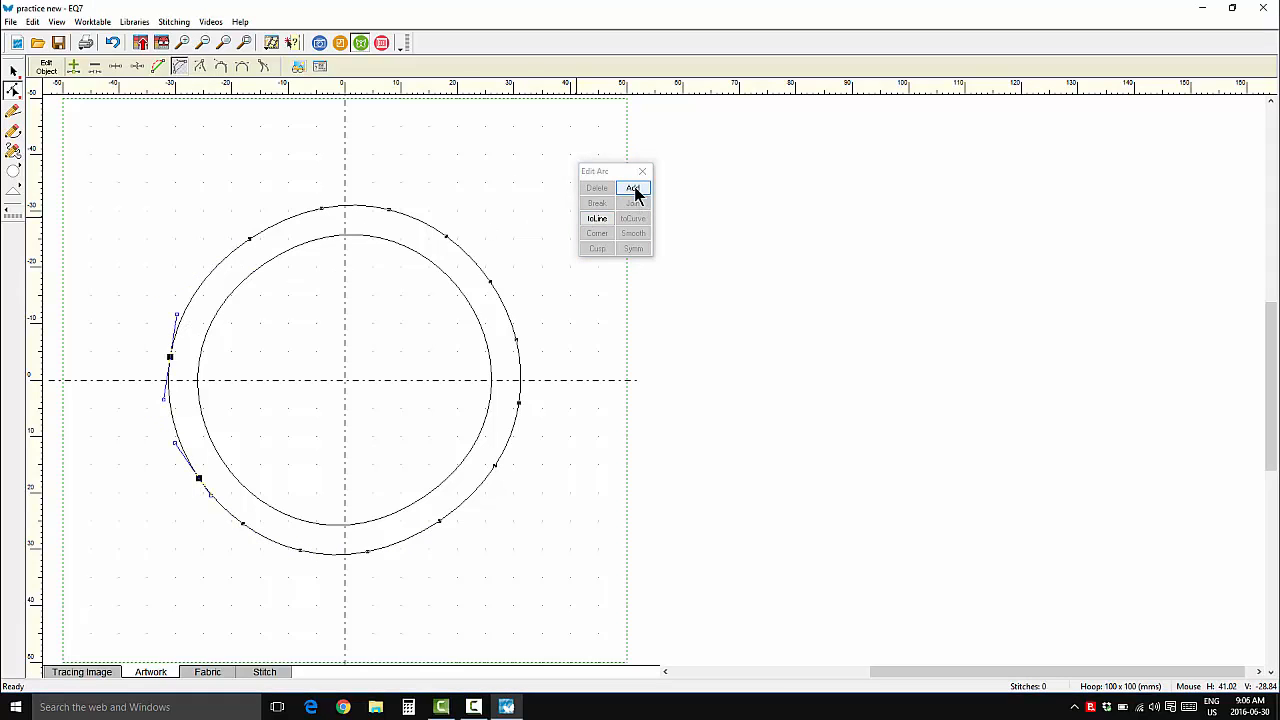
left_click(205, 283)
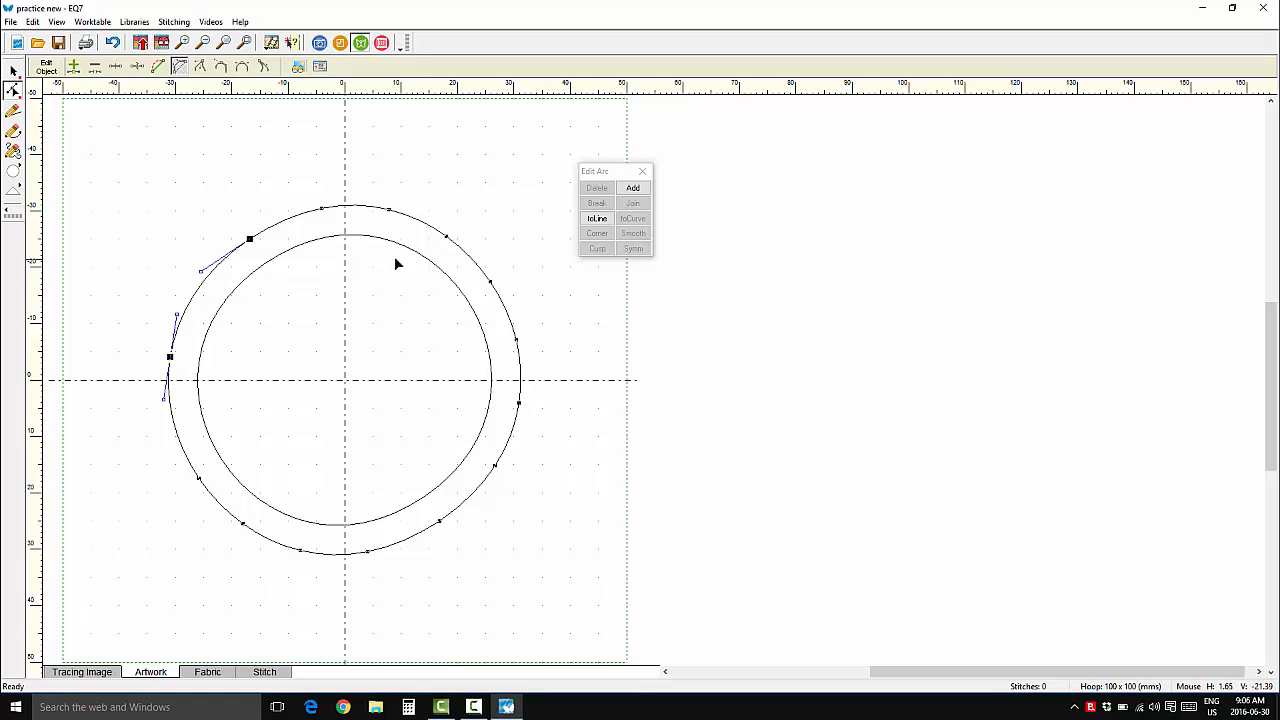
left_click(634, 190)
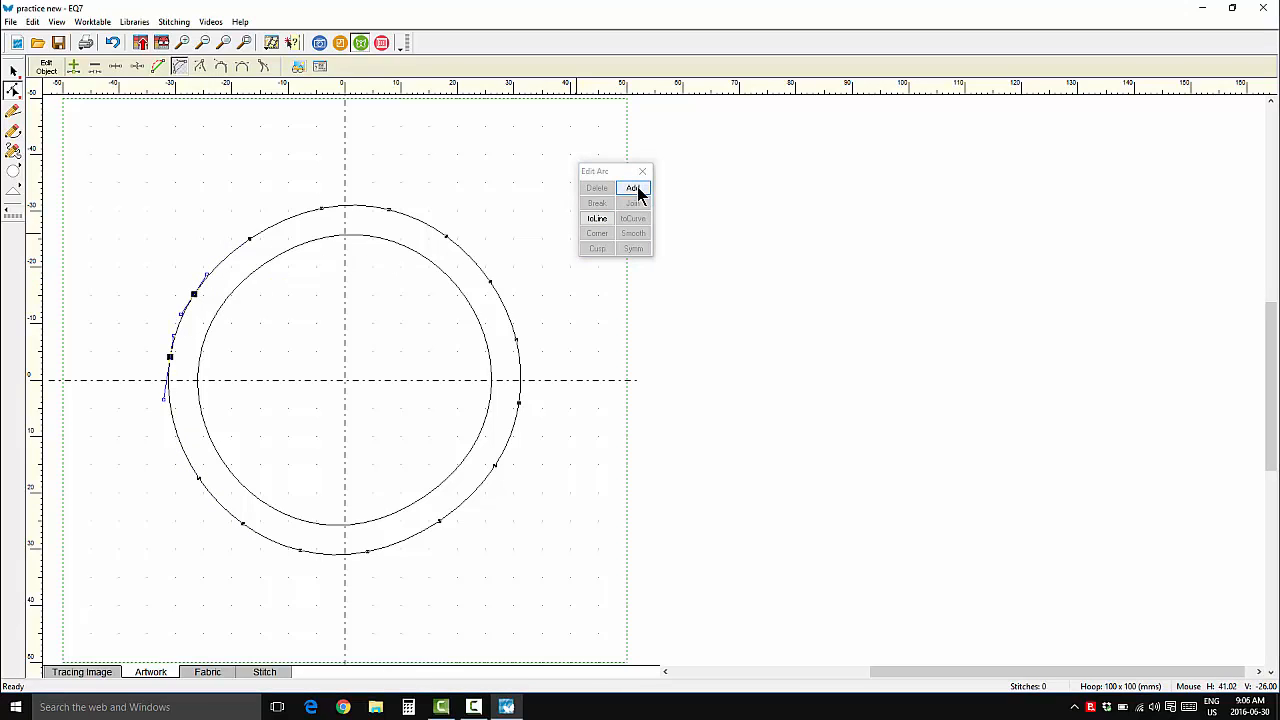
left_click(175, 443)
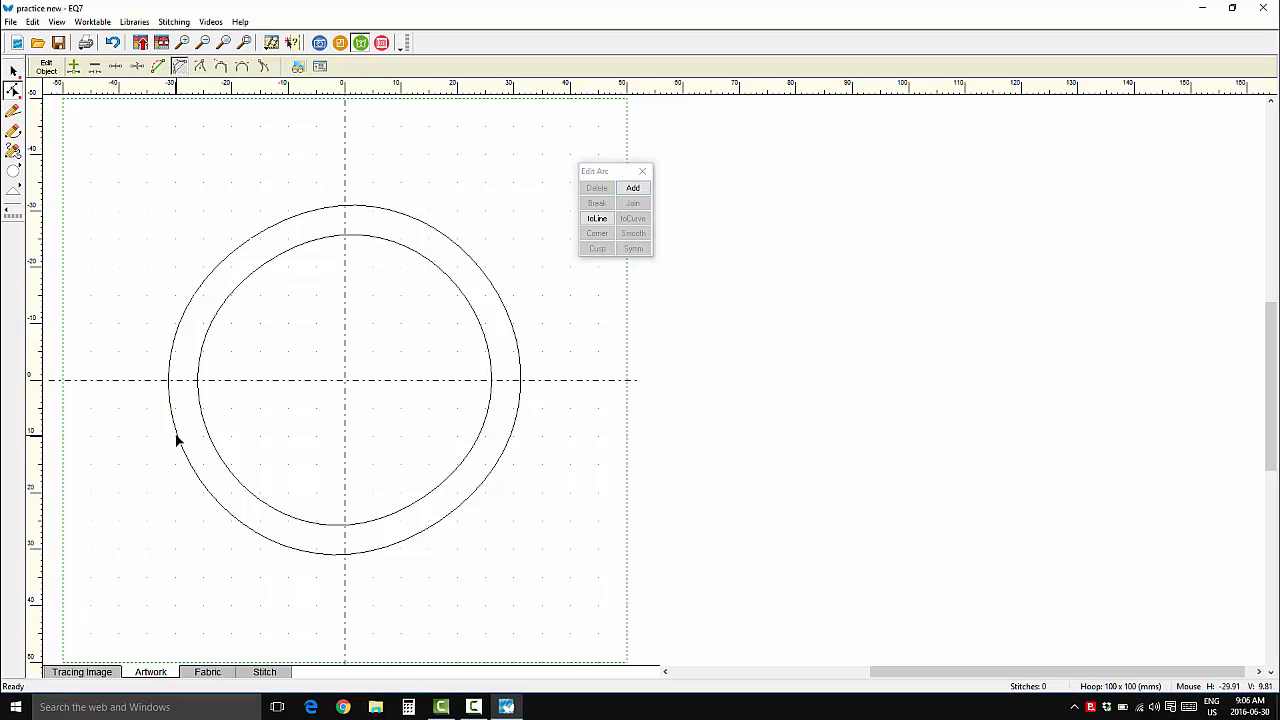
left_click(634, 190)
Step: Pull every other node of the outer oval inward onto the inner oval, all the way round, to form eight scallops
left_click(322, 211)
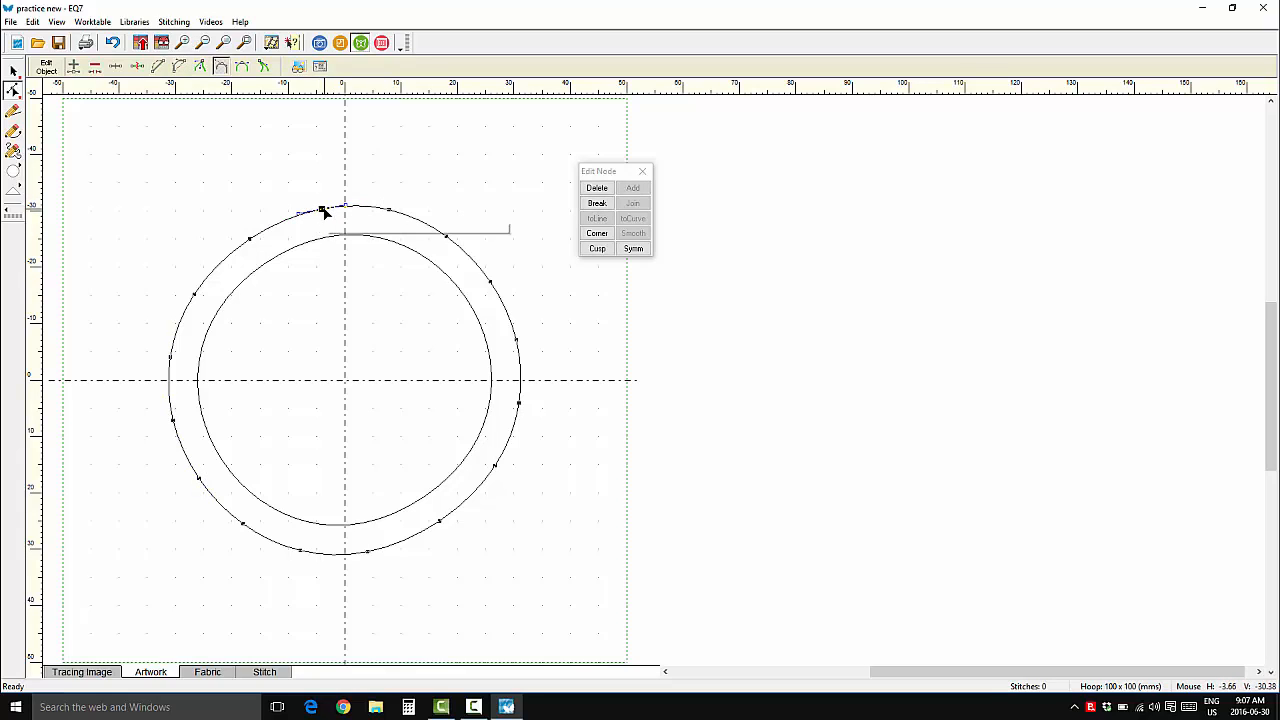
left_click_drag(325, 212, 328, 238)
left_click_drag(448, 241, 429, 261)
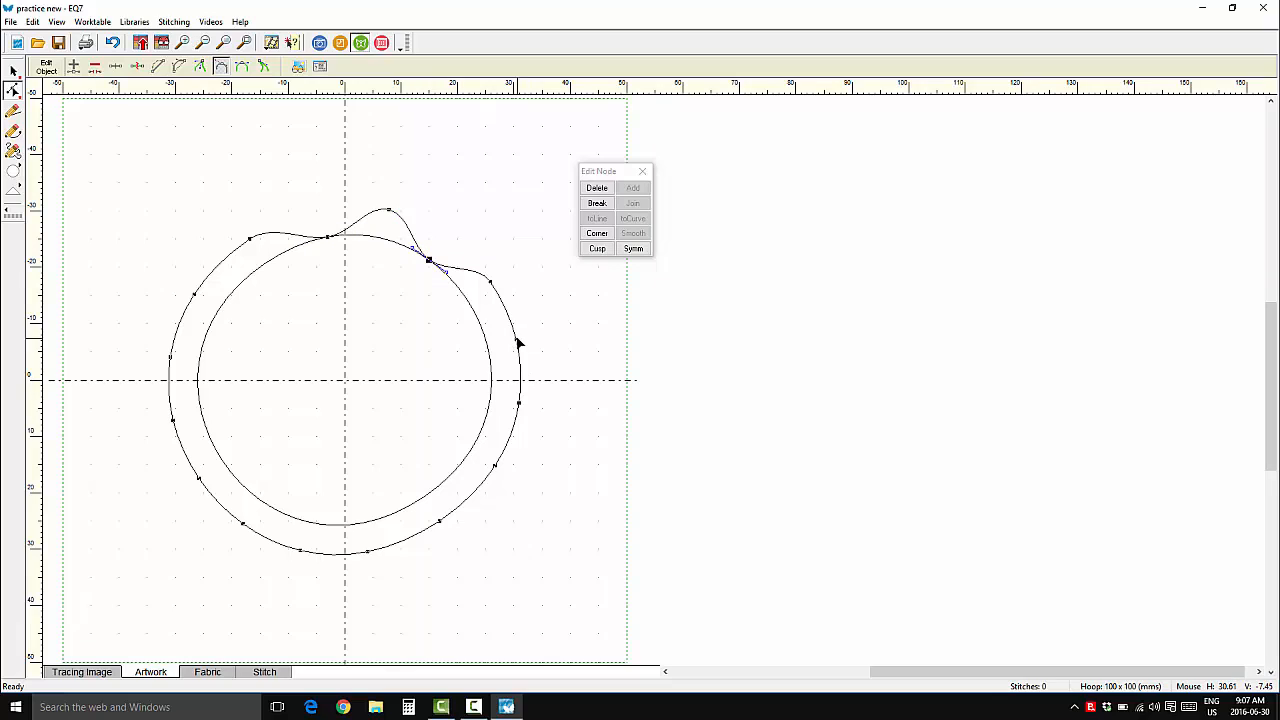
left_click_drag(517, 345, 488, 349)
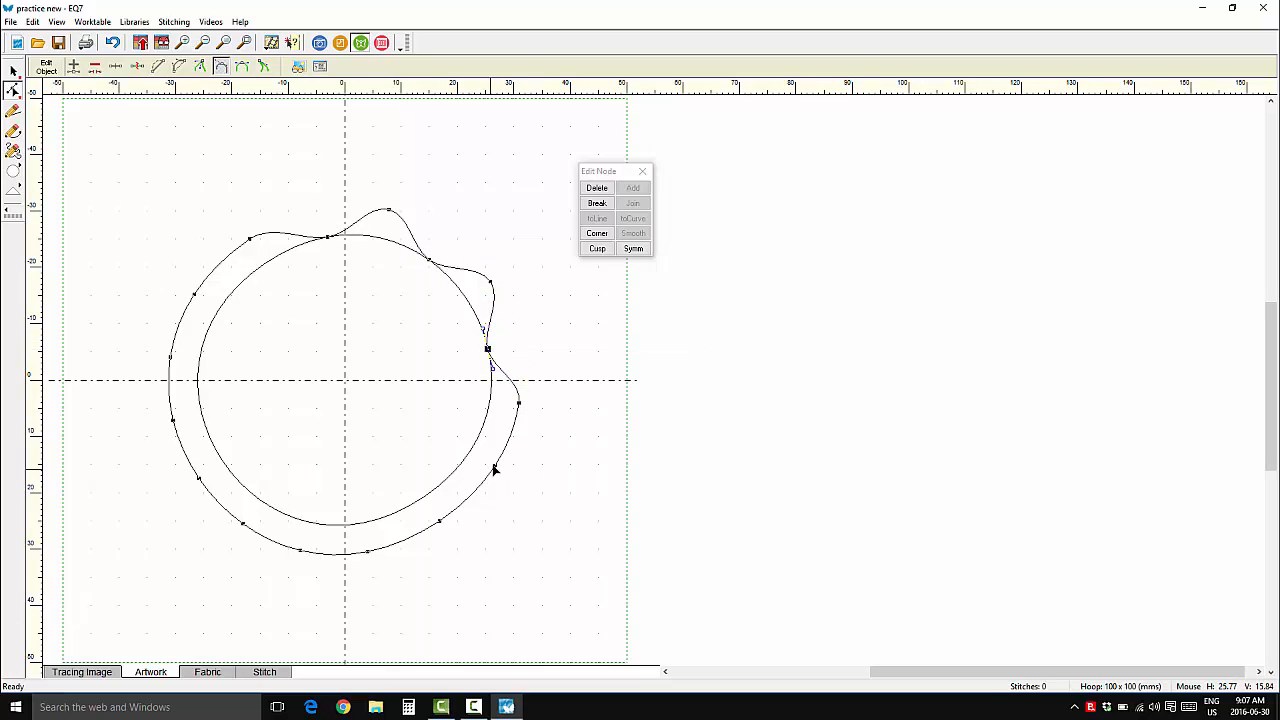
left_click_drag(500, 466, 467, 458)
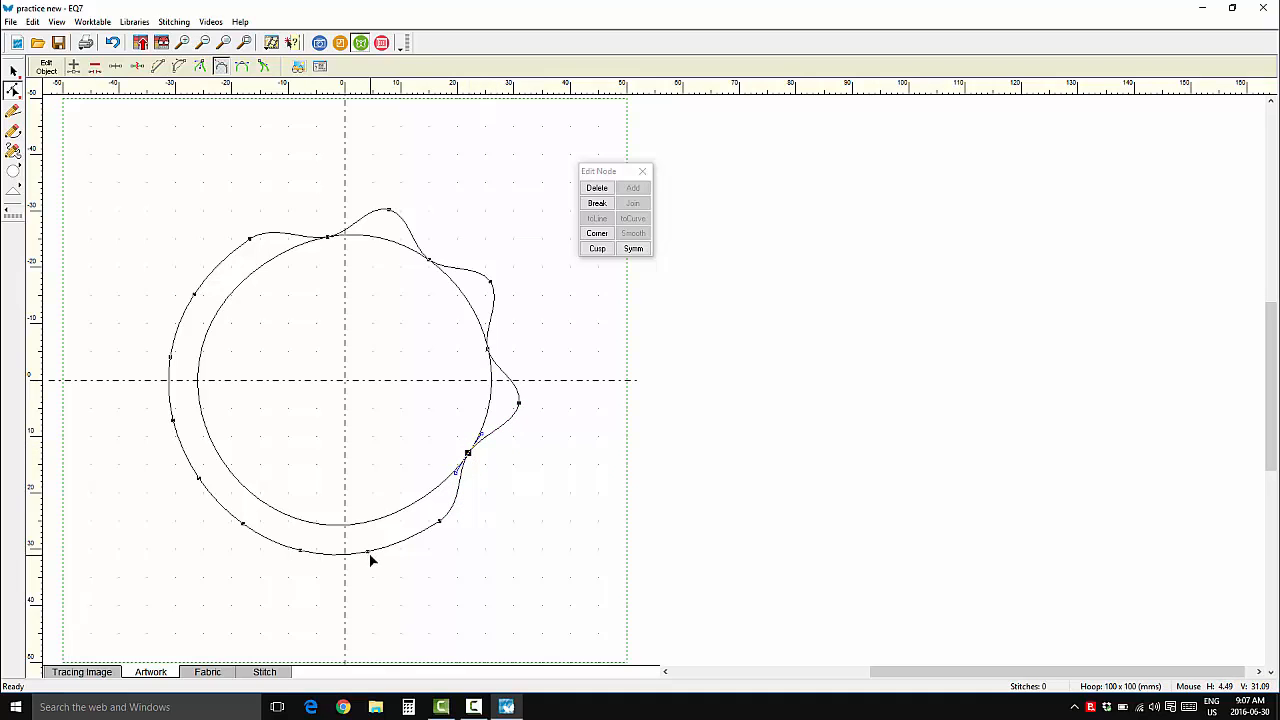
left_click_drag(368, 556, 364, 522)
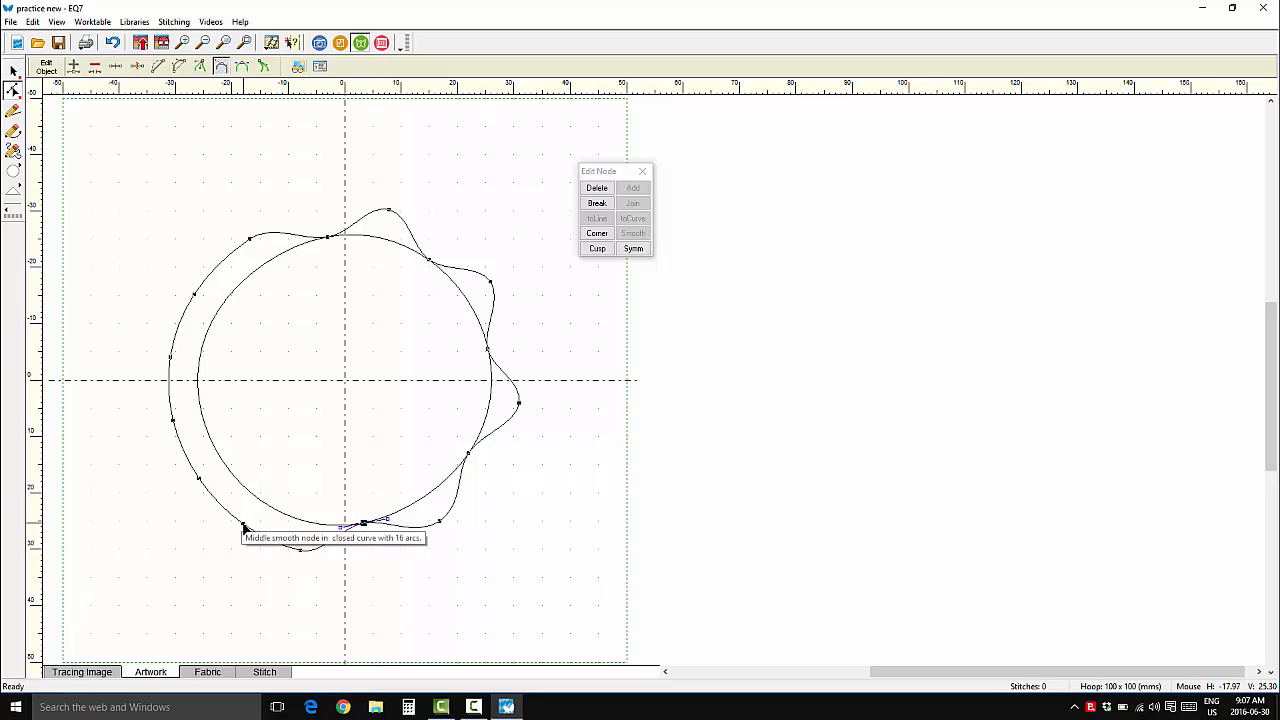
left_click(243, 526)
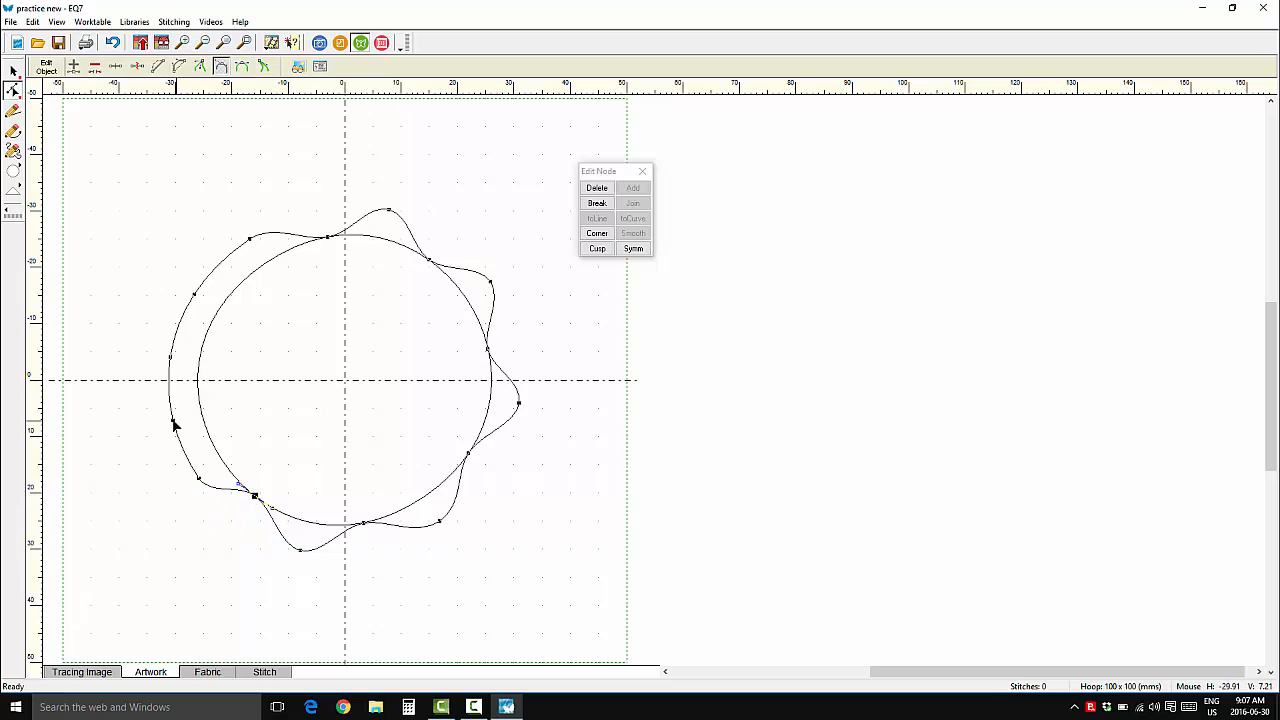
left_click_drag(174, 423, 201, 419)
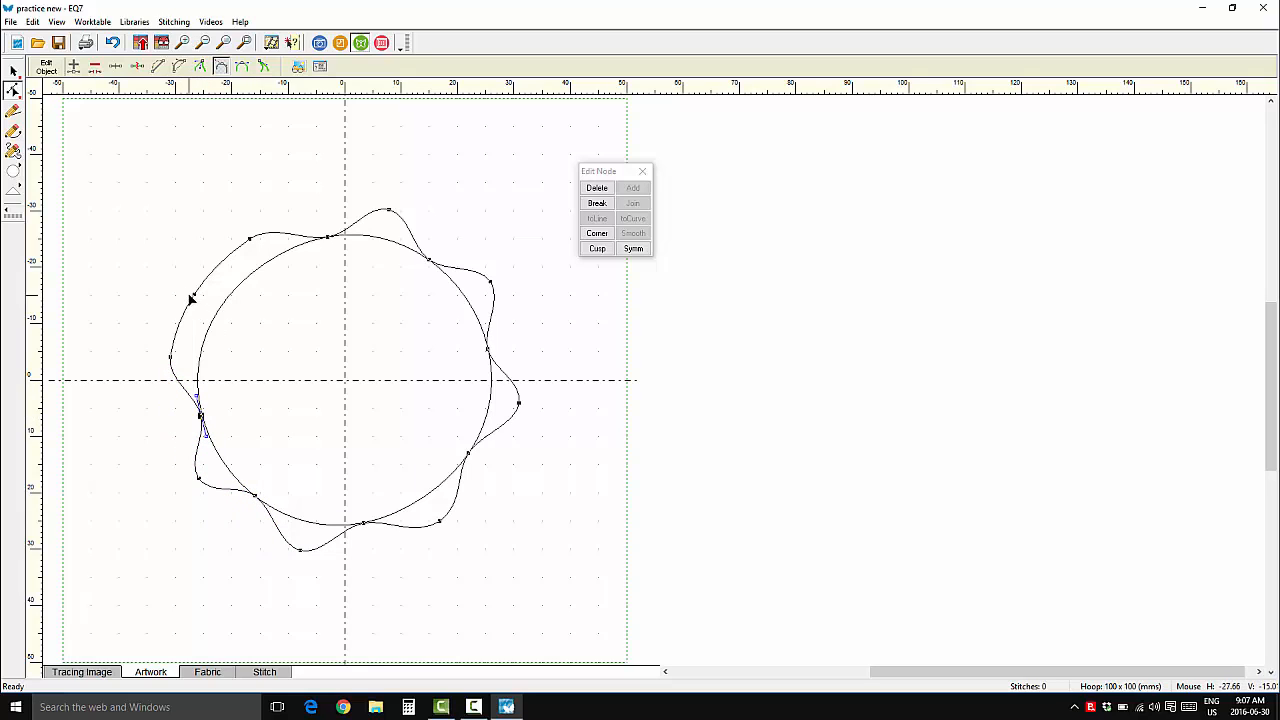
left_click_drag(195, 298, 220, 308)
Step: Duplicate the inner oval and center the copy in the block
left_click(13, 70)
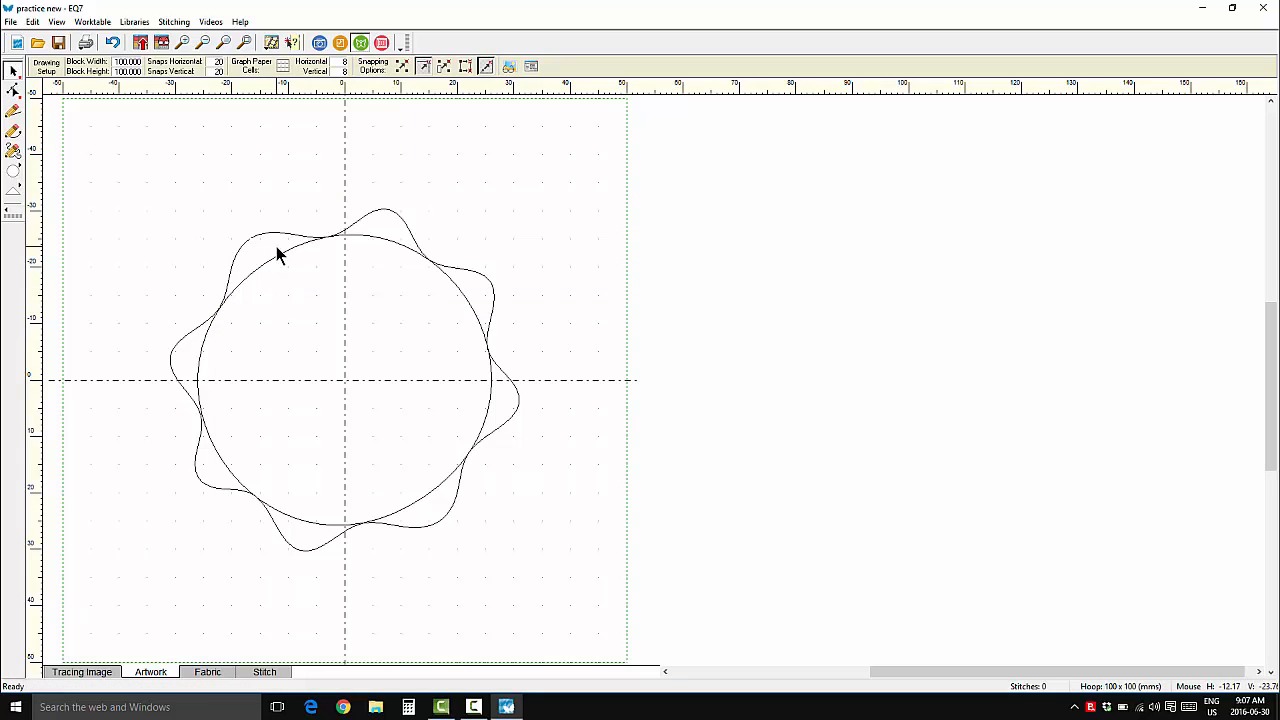
left_click(205, 356)
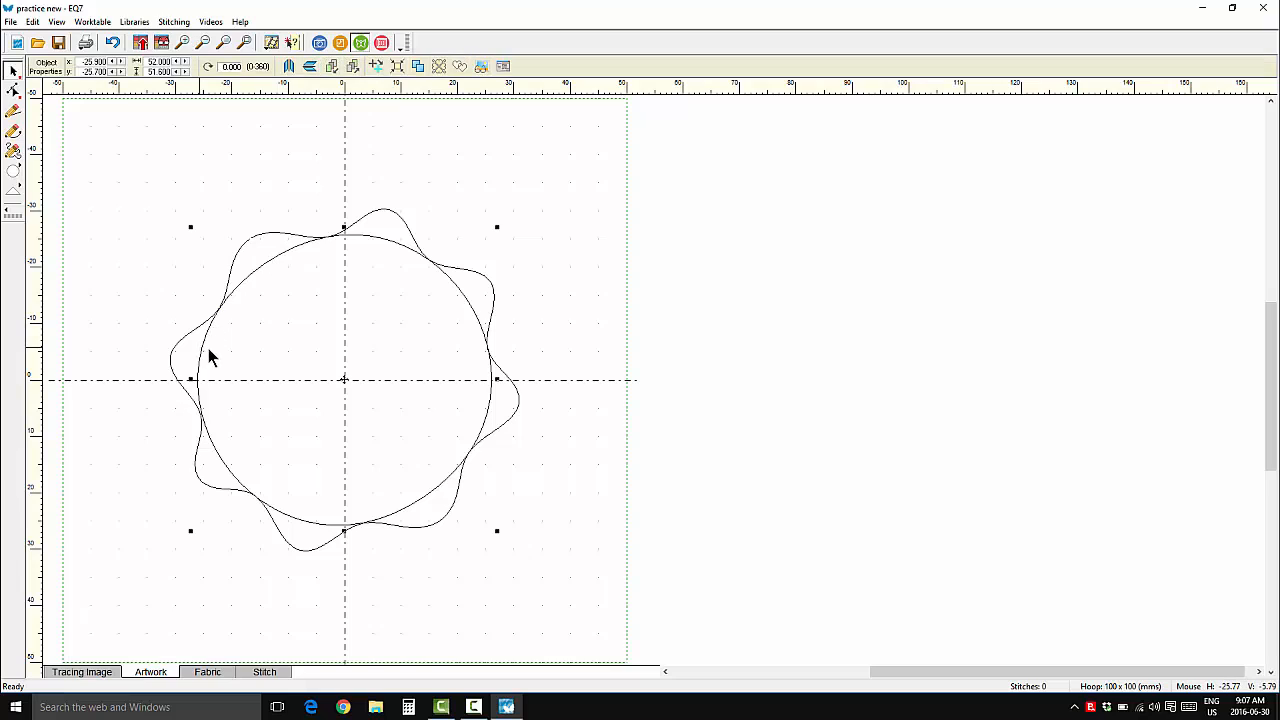
left_click(417, 65)
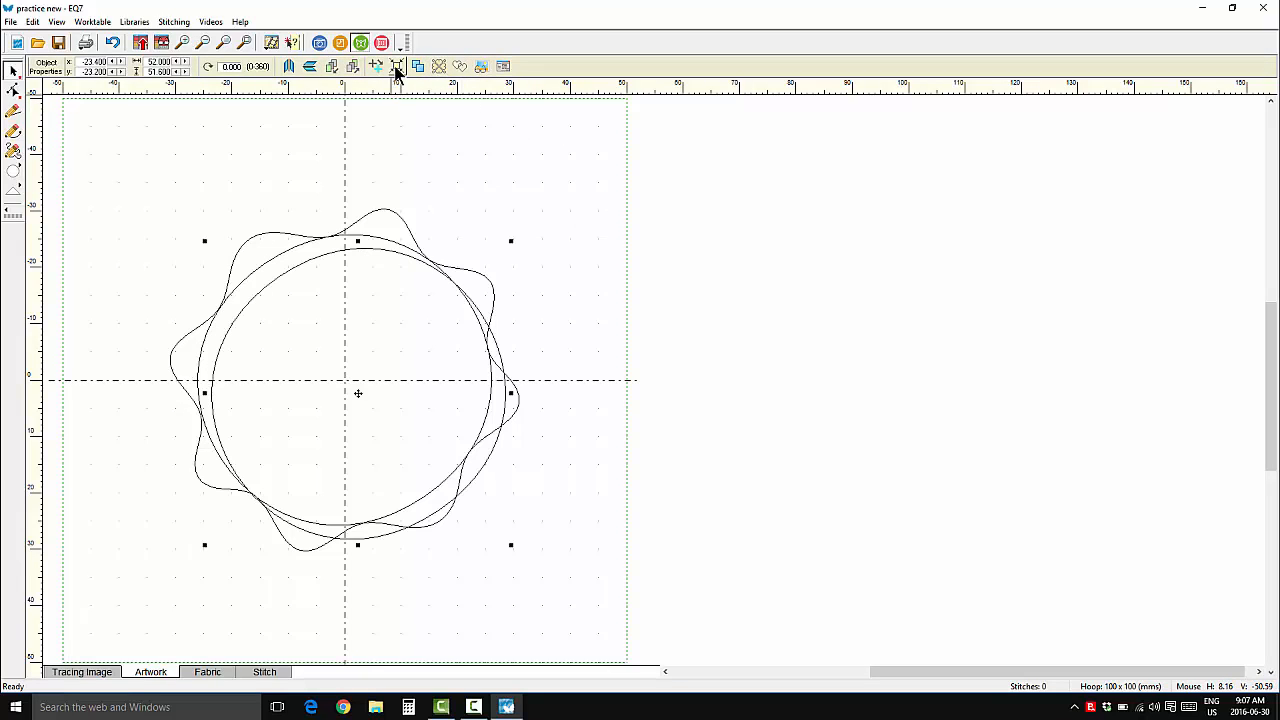
left_click(397, 66)
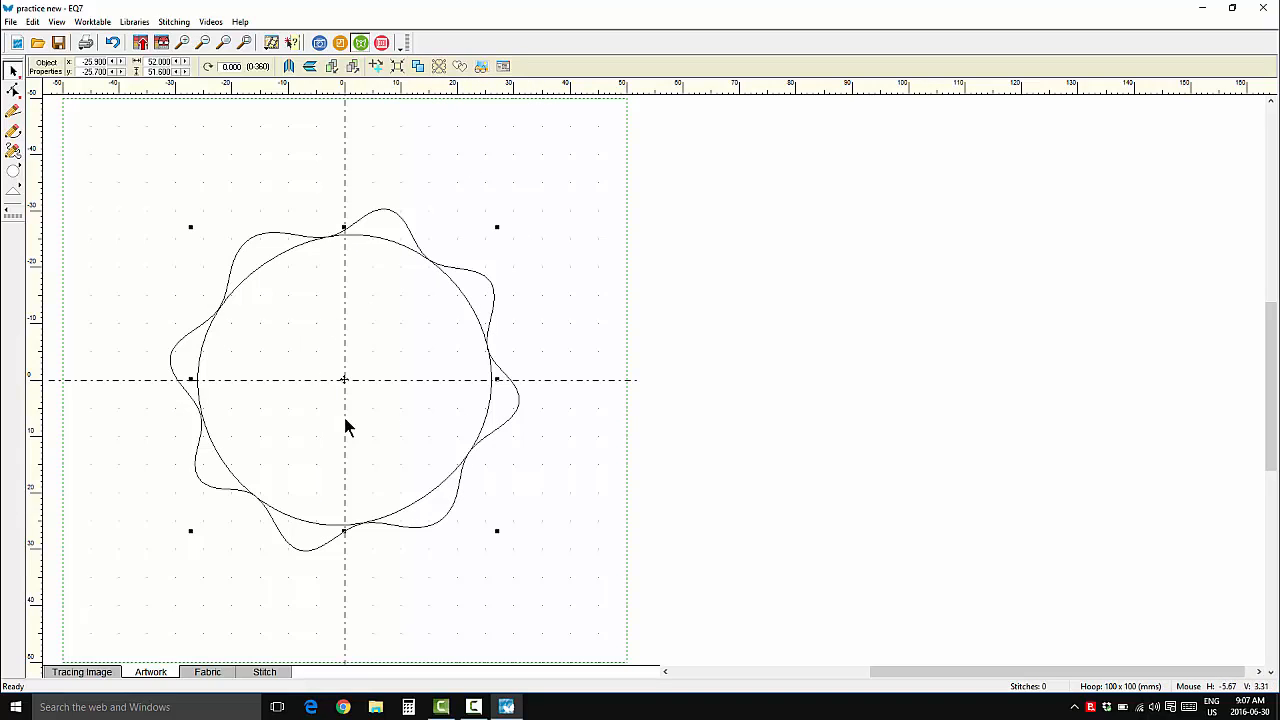
Step: Draw a heart about 7 mm wide and 8.5 mm high on the vertical centerline, inside the oval's upper half
left_click(14, 172)
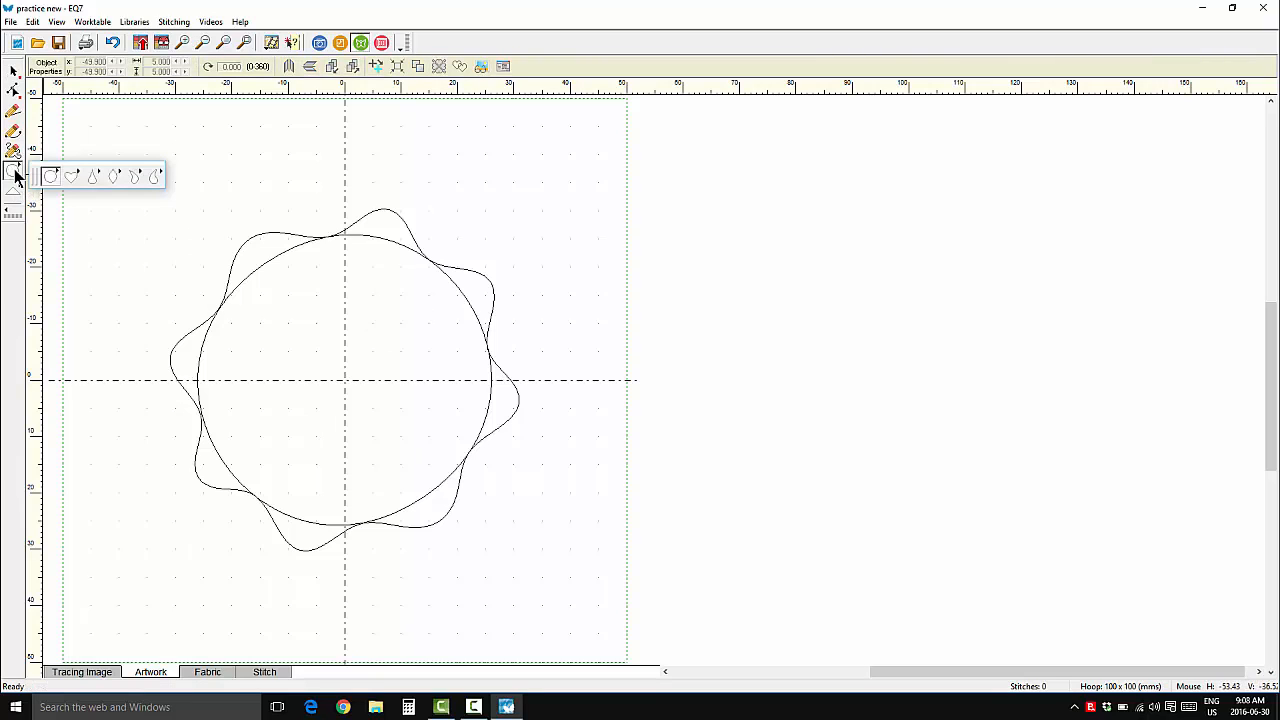
left_click(71, 175)
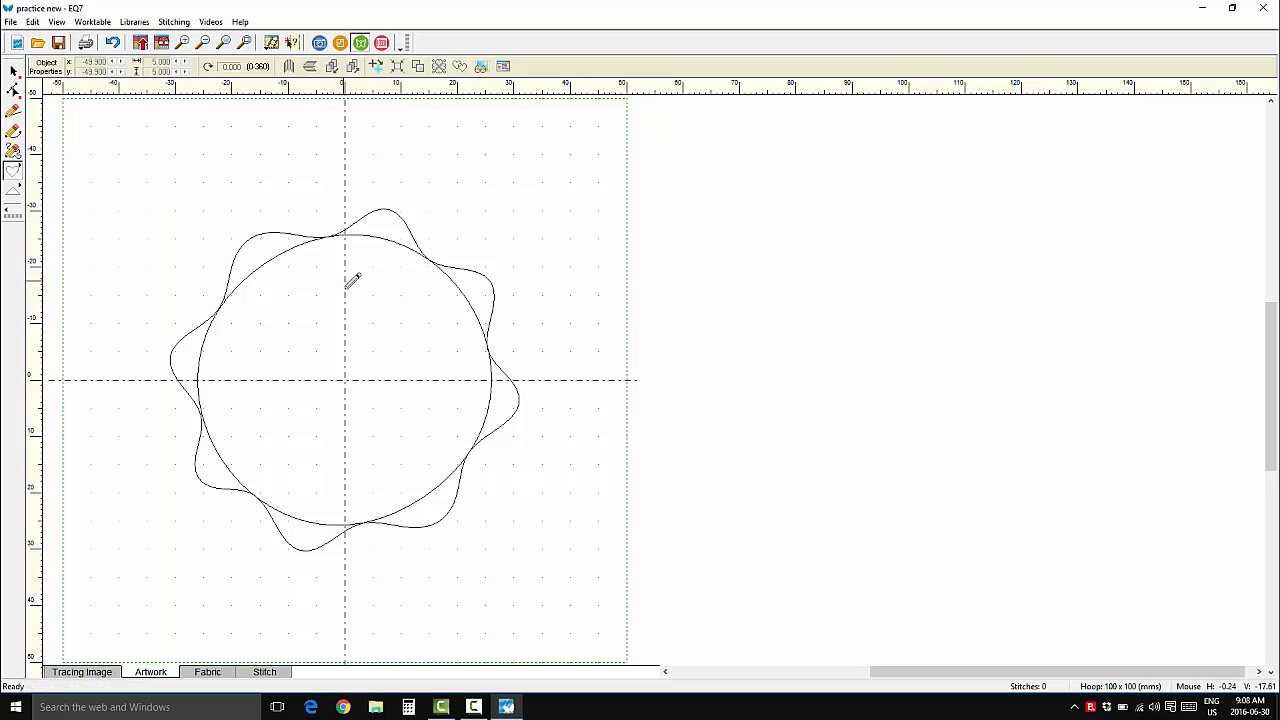
left_click_drag(351, 277, 346, 323)
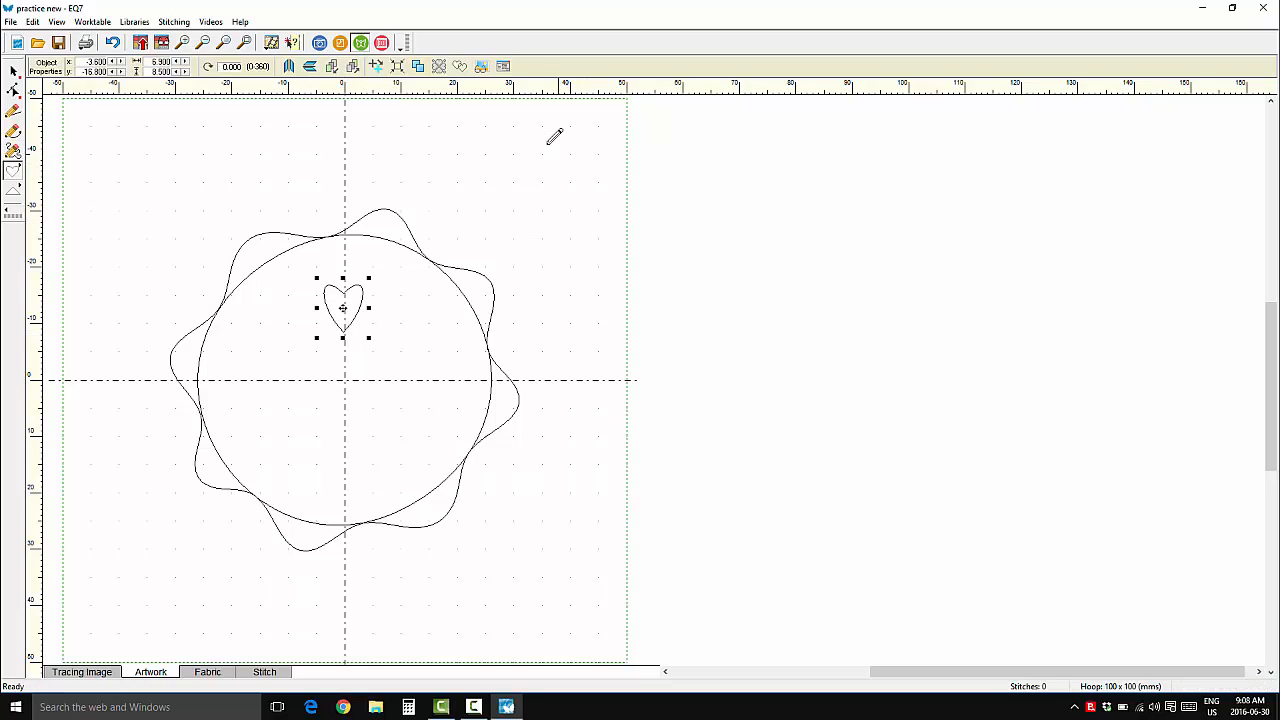
left_click(14, 74)
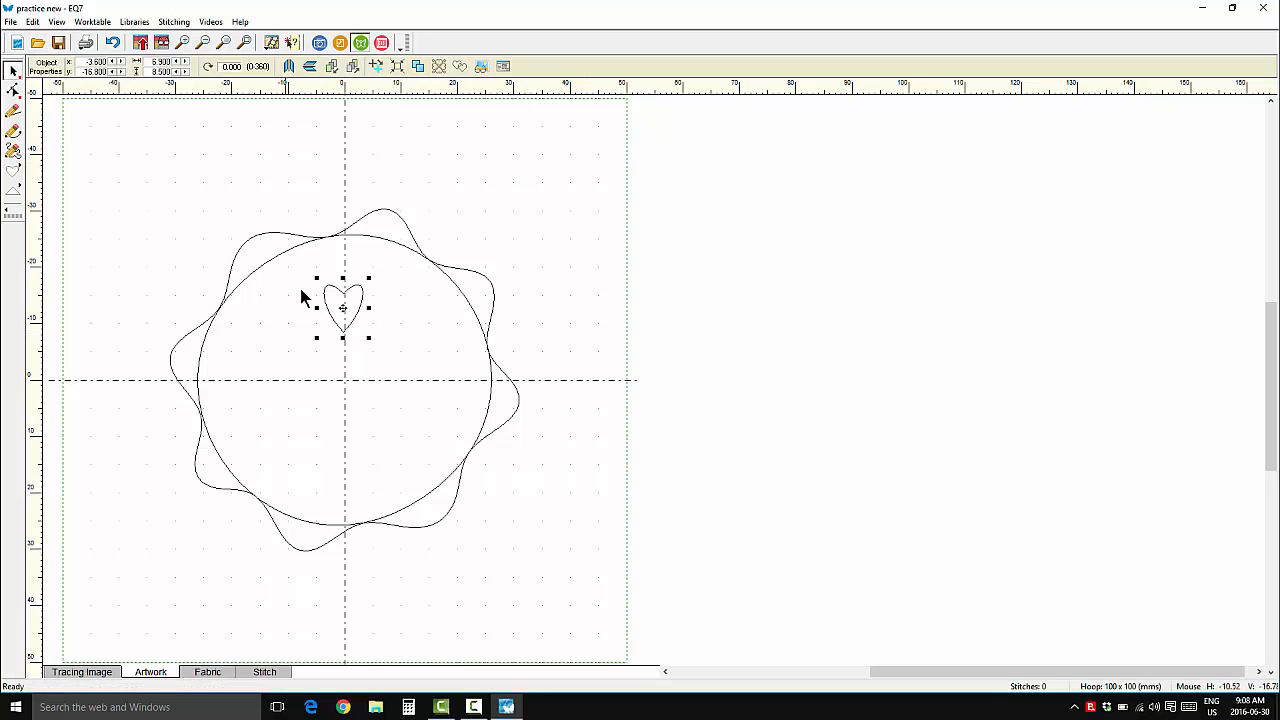
Step: Make a WreathMaker wreath of the heart with 7 clusters and 0% cluster spacing, and center it in the block
left_click(437, 66)
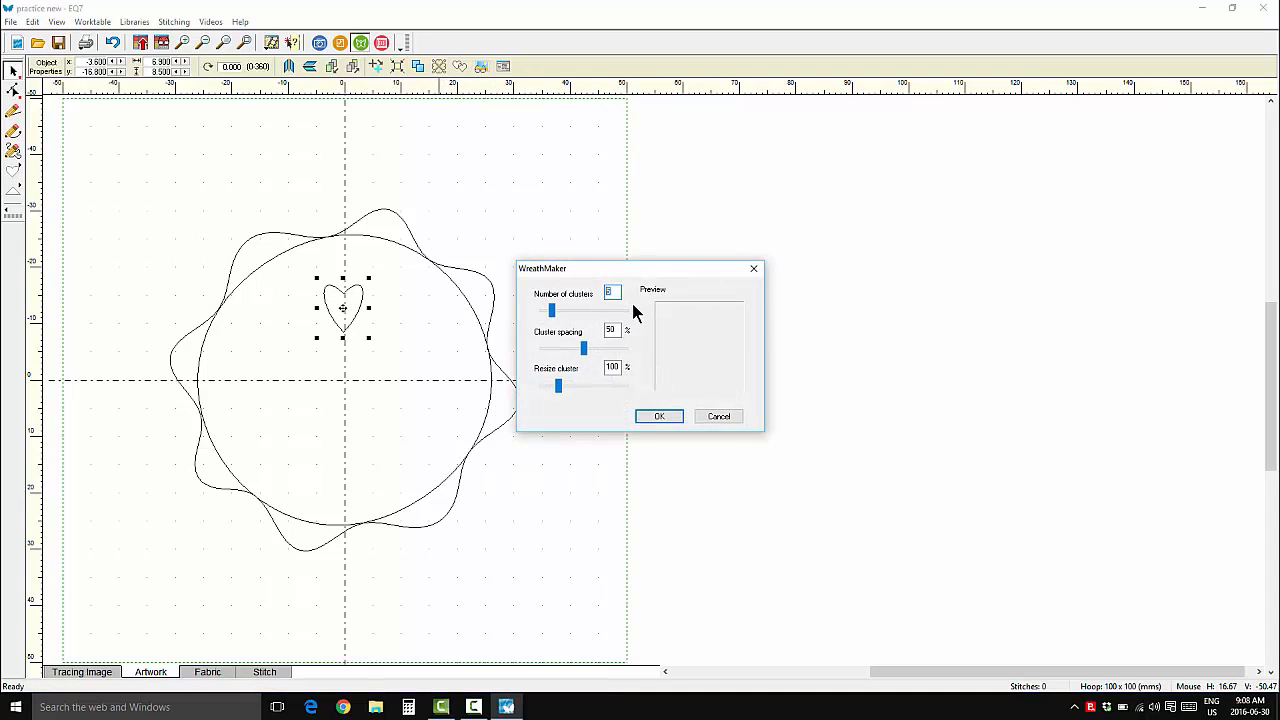
type("7")
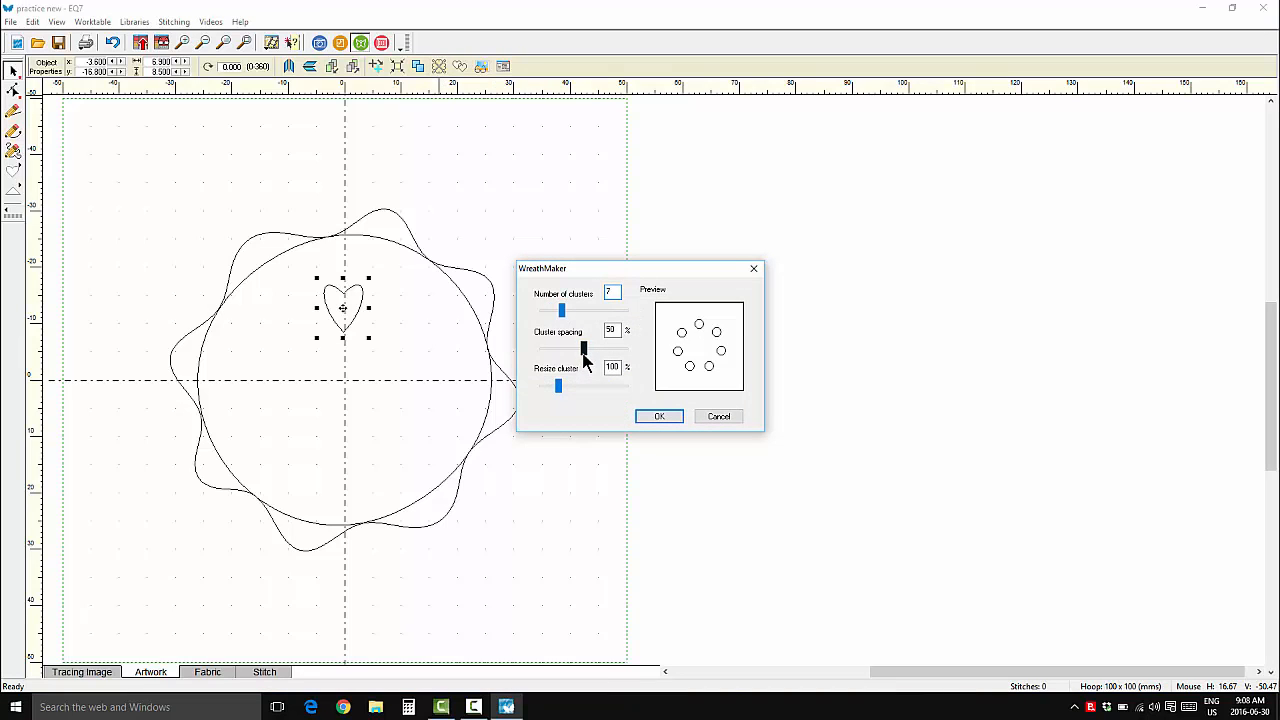
left_click_drag(584, 352, 535, 340)
left_click(662, 418)
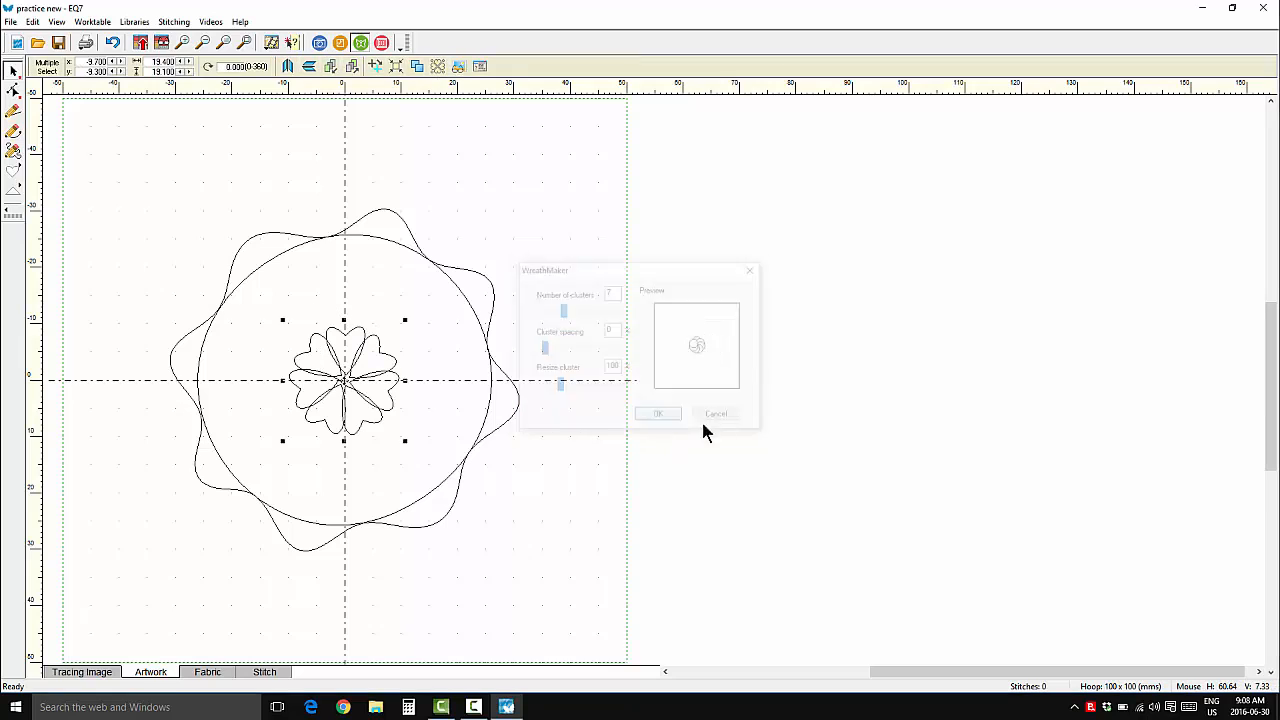
left_click(395, 66)
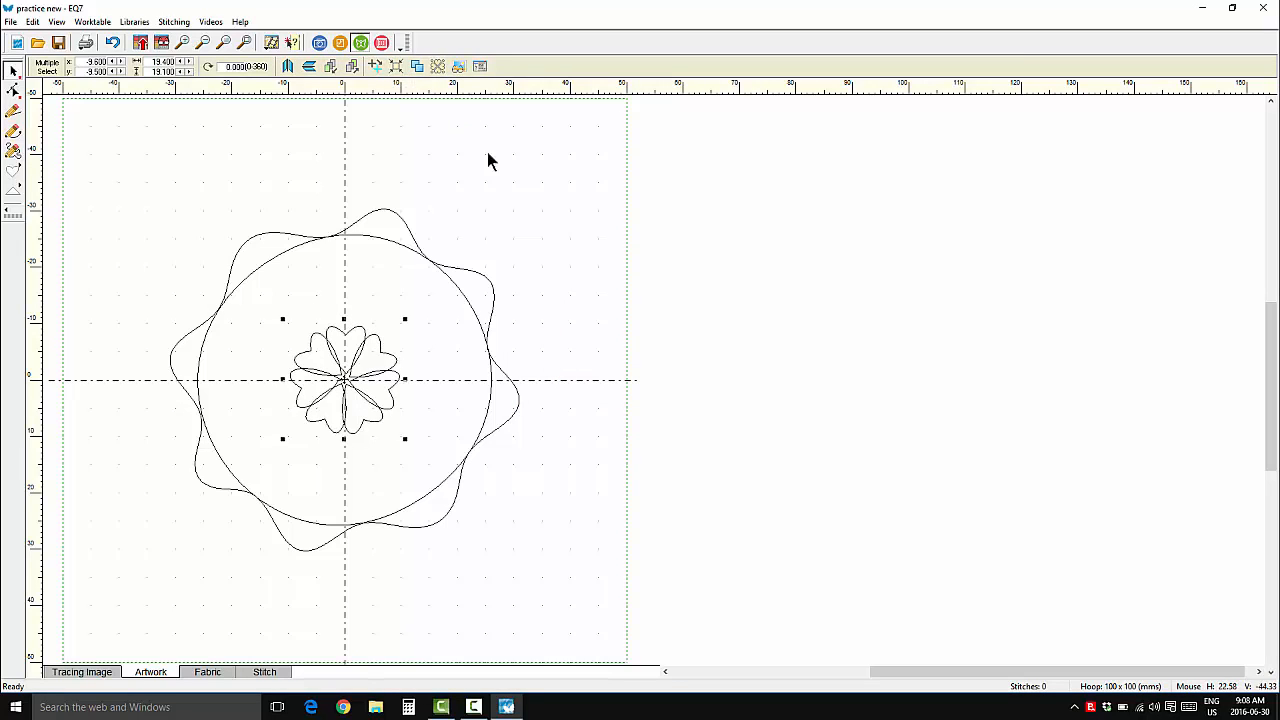
left_click(488, 153)
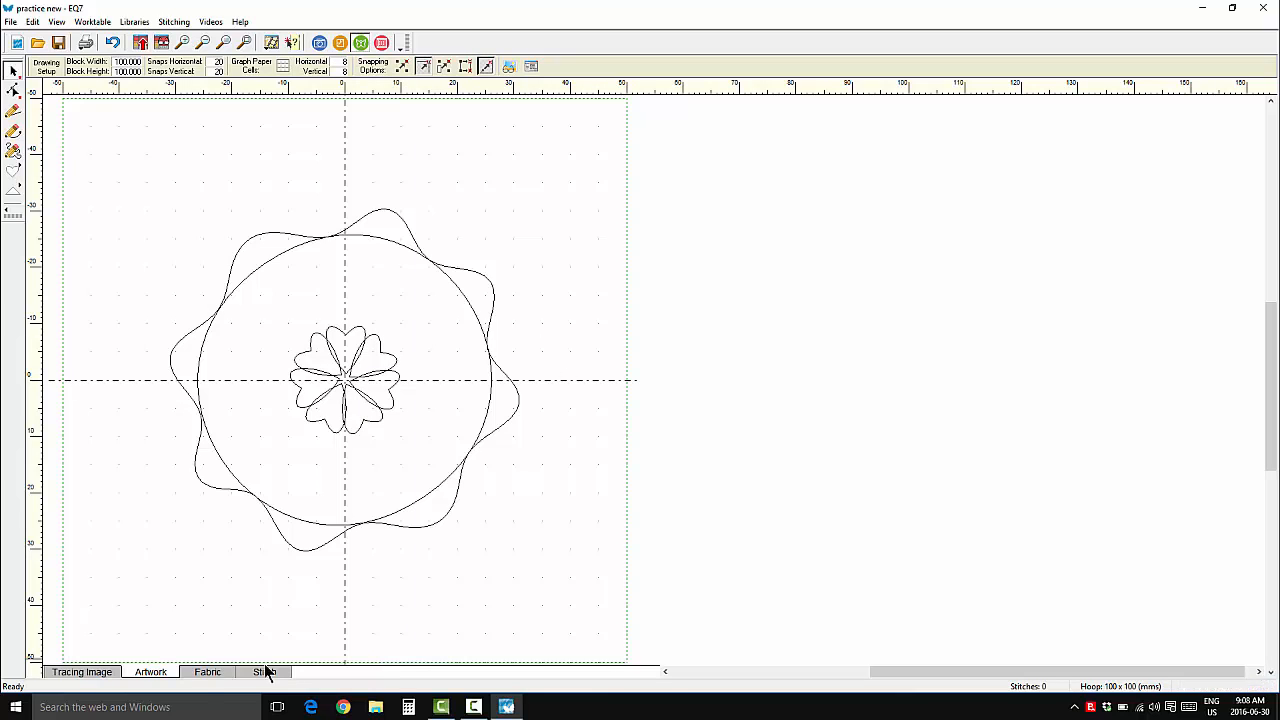
Step: On the Fabric layer, fill the large oval with the light lavender mottled fabric
left_click(205, 672)
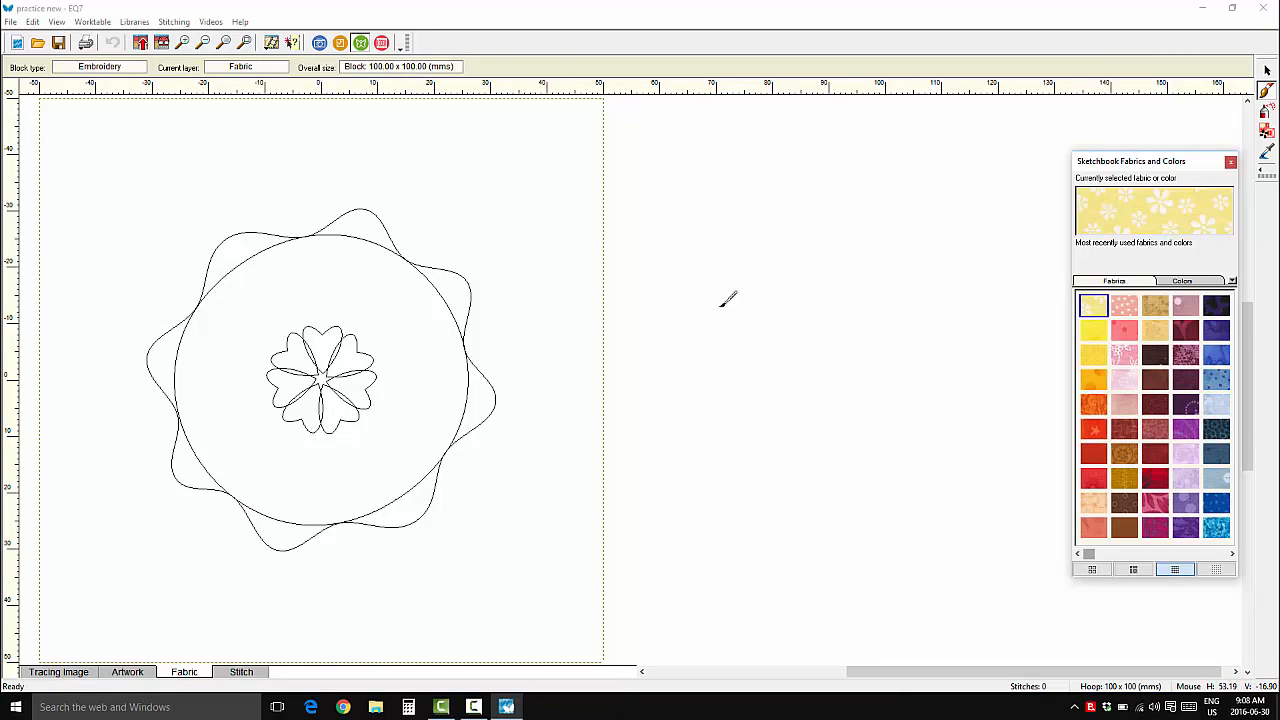
mouse_move(1202, 162)
left_mouse_down()
mouse_move(982, 121)
mouse_move(779, 115)
left_mouse_up()
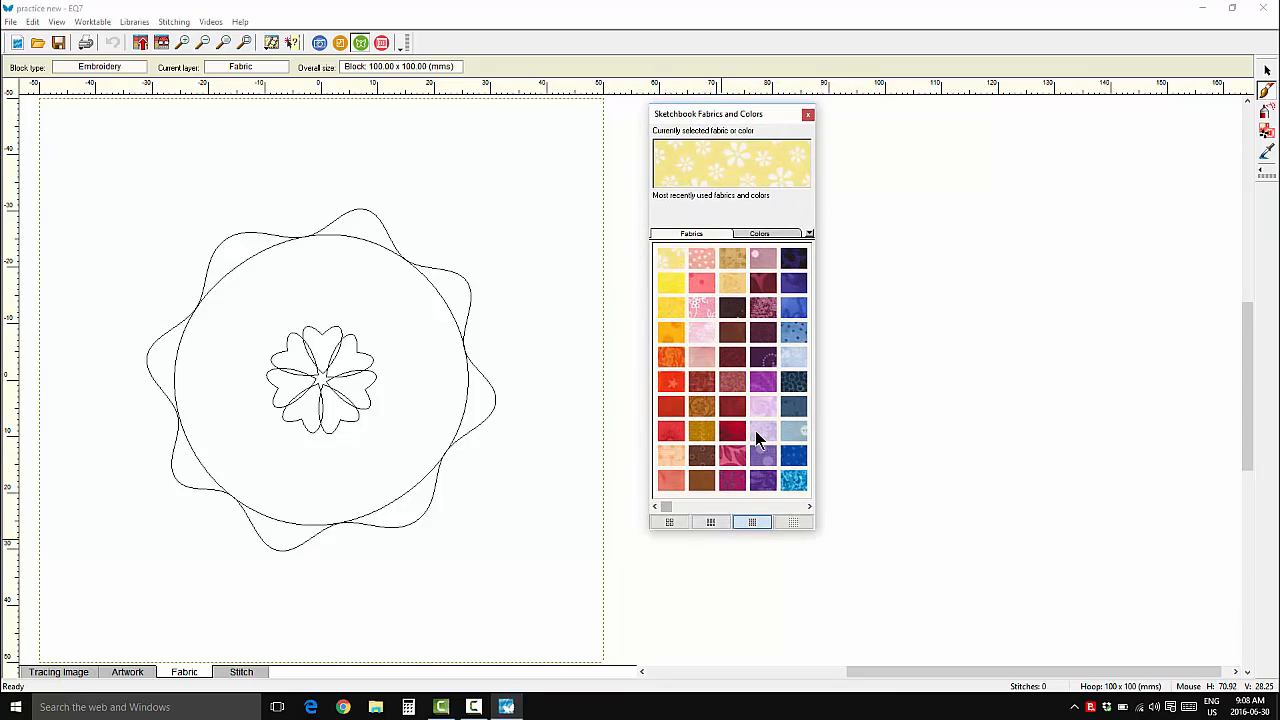
left_click(757, 431)
left_click(381, 285)
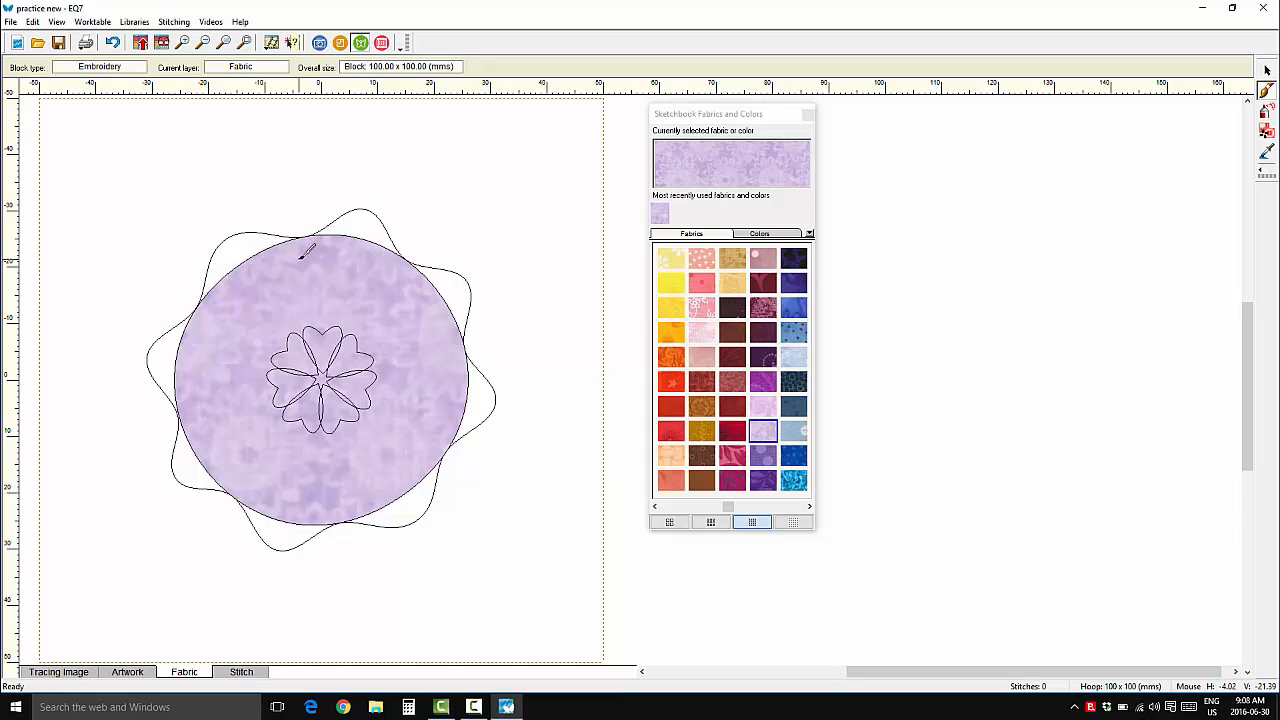
Step: In the Stitch layer's object order, send the lavender oval and the scalloped outline behind all other objects, with the scalloped outline lowest
left_click(243, 673)
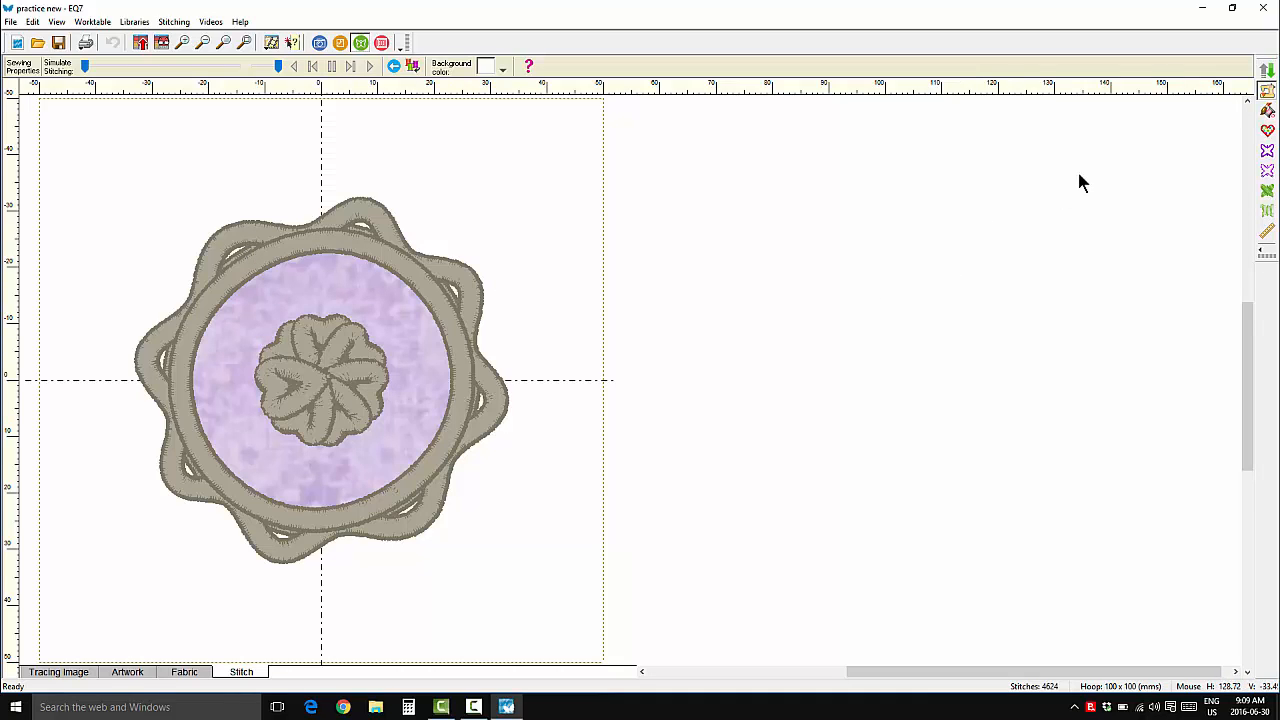
left_click(1268, 69)
left_click_drag(1196, 170, 777, 482)
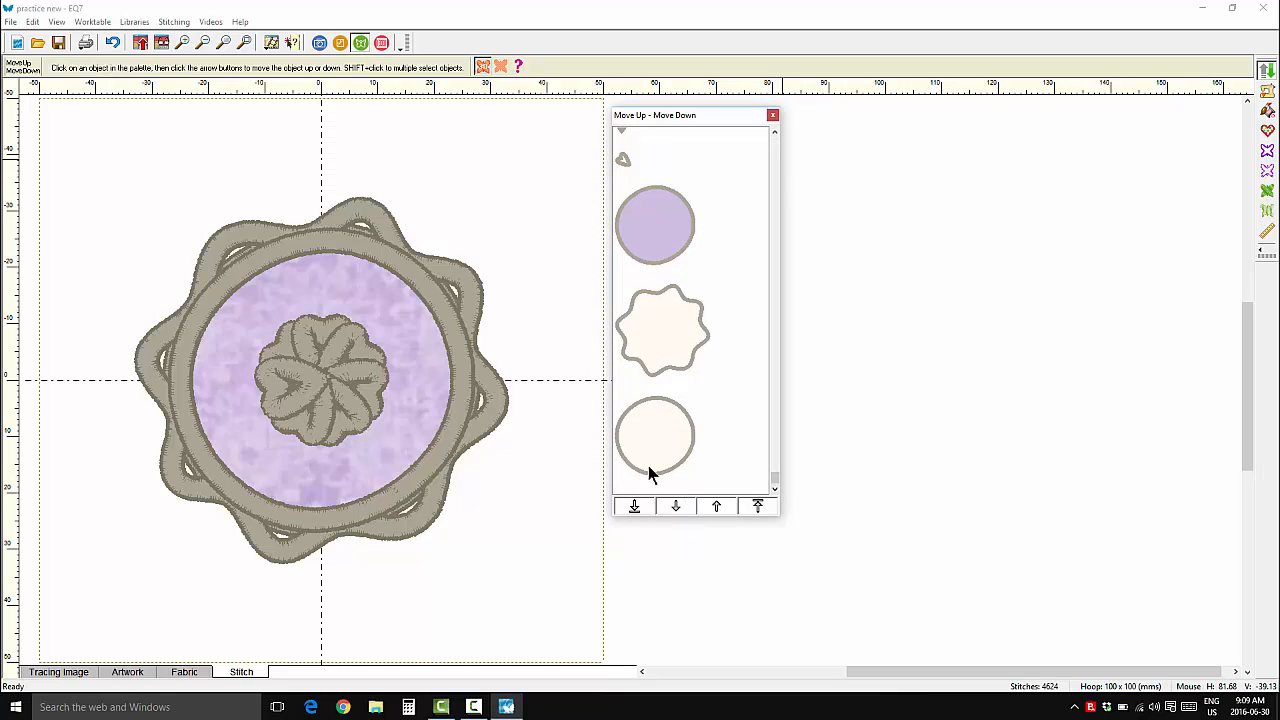
left_click(677, 234)
left_click(632, 506)
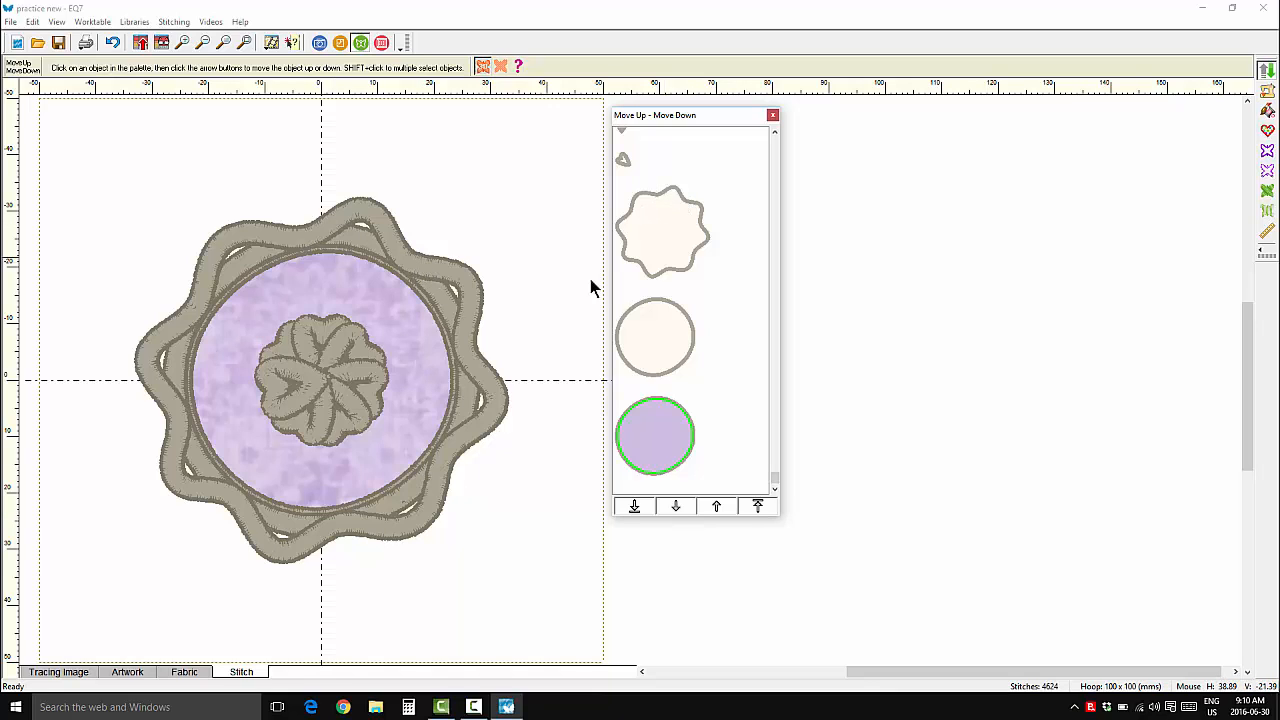
left_click(693, 265)
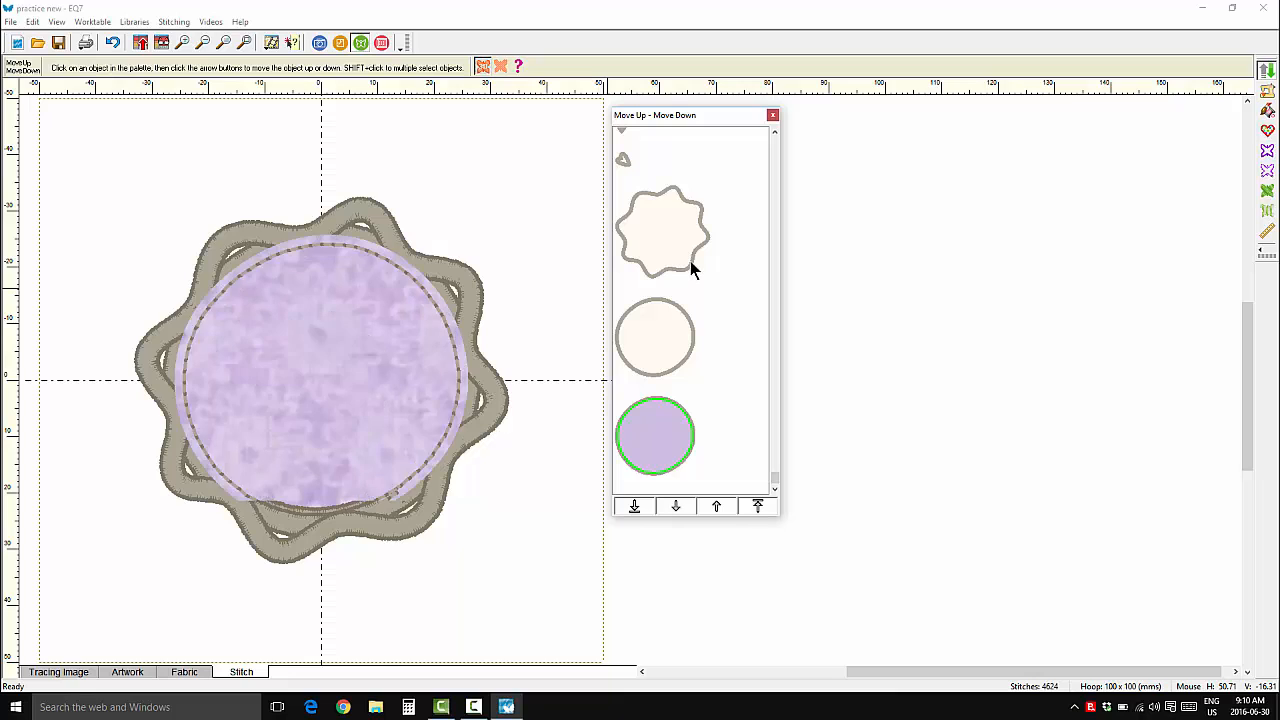
left_click(634, 506)
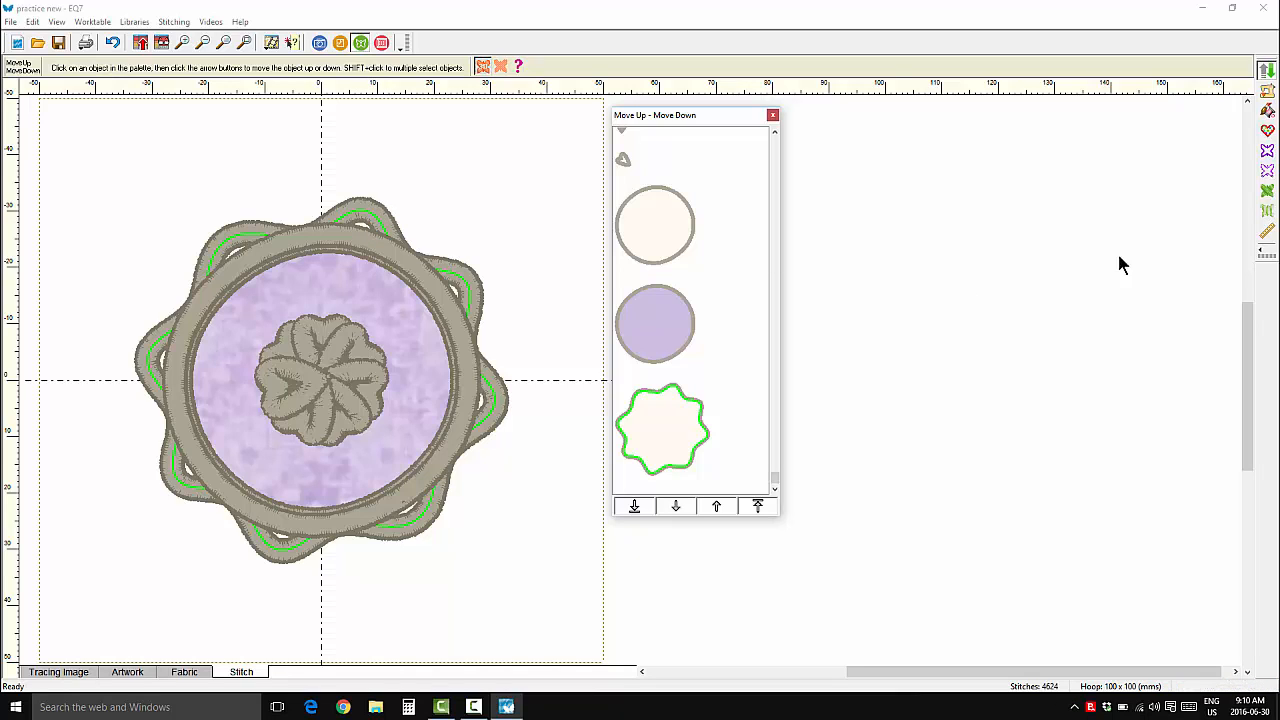
Step: Change the scalloped outline's edge stitch to Bean stitch
left_click(1265, 155)
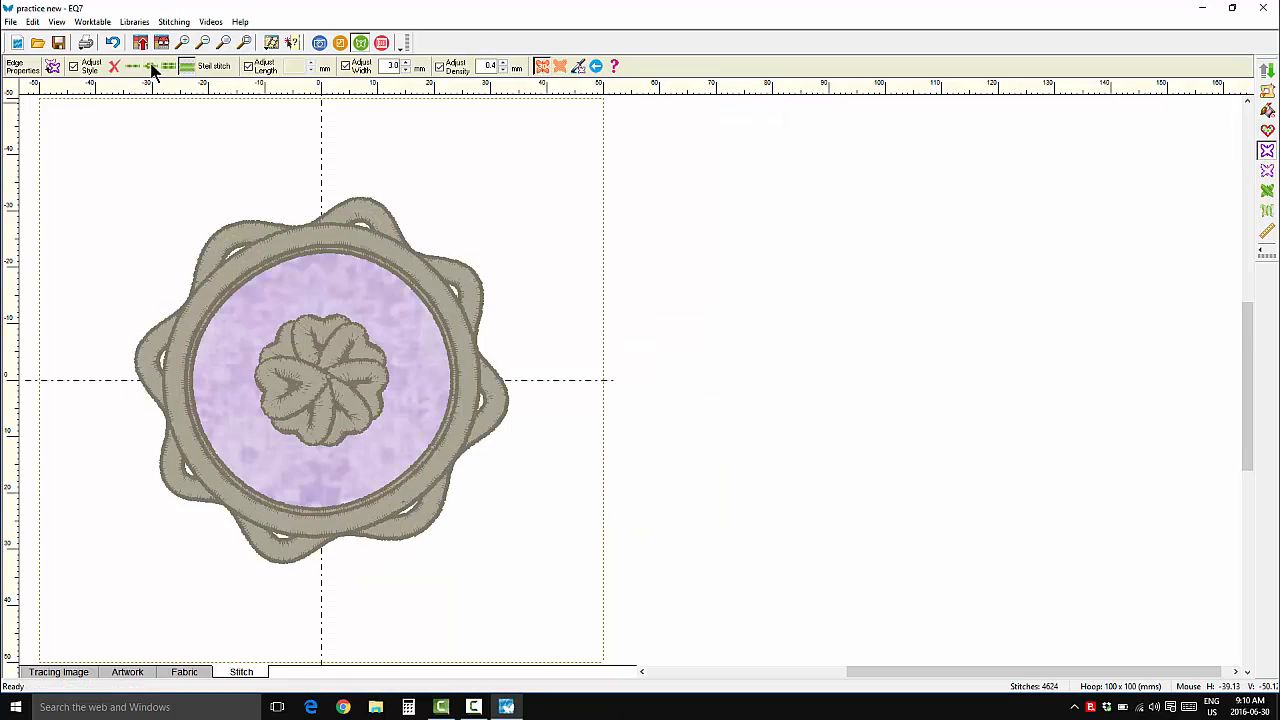
left_click(153, 64)
left_click(380, 198)
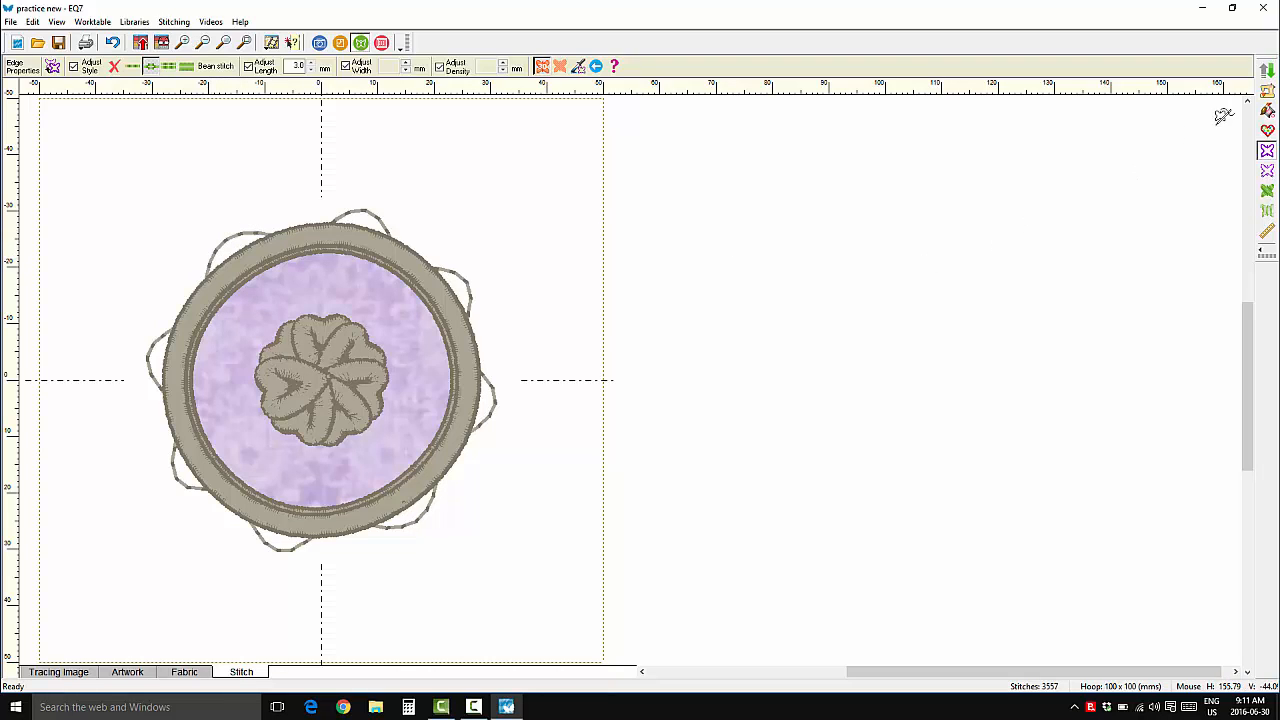
Step: Color the scalloped outline's thread with the bright blue Mettler 0814
left_click(1267, 110)
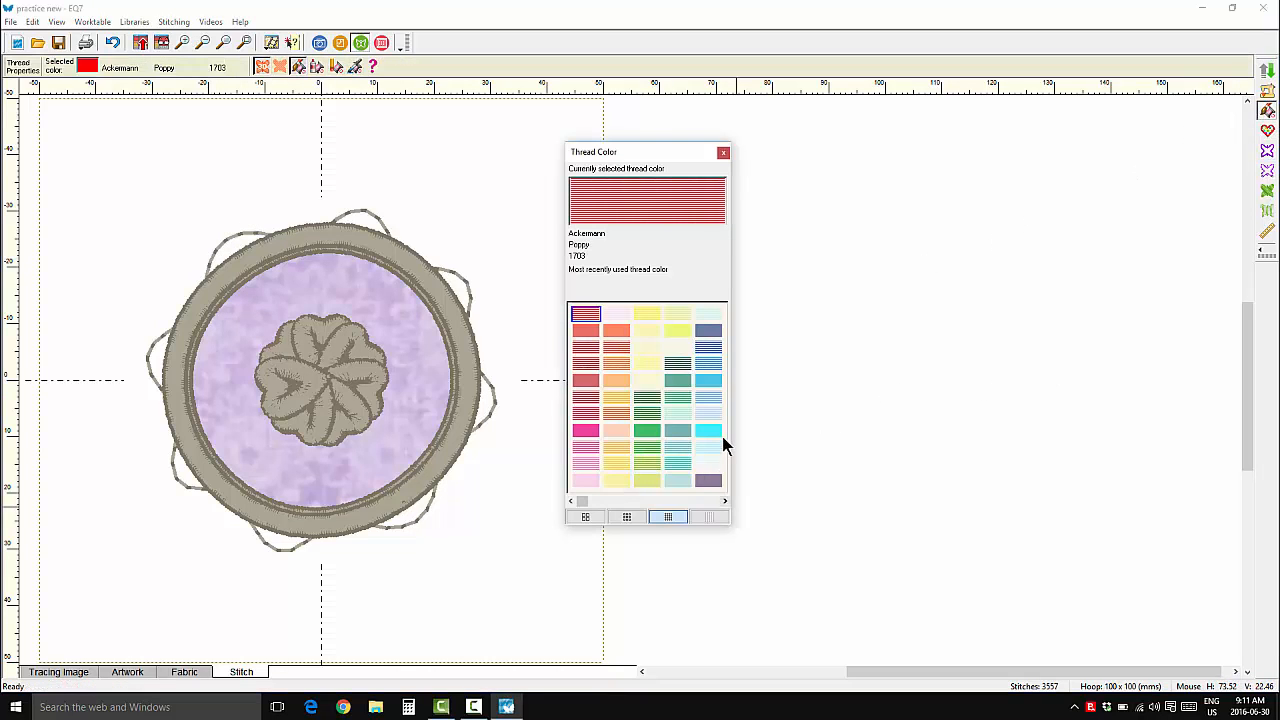
left_click(708, 380)
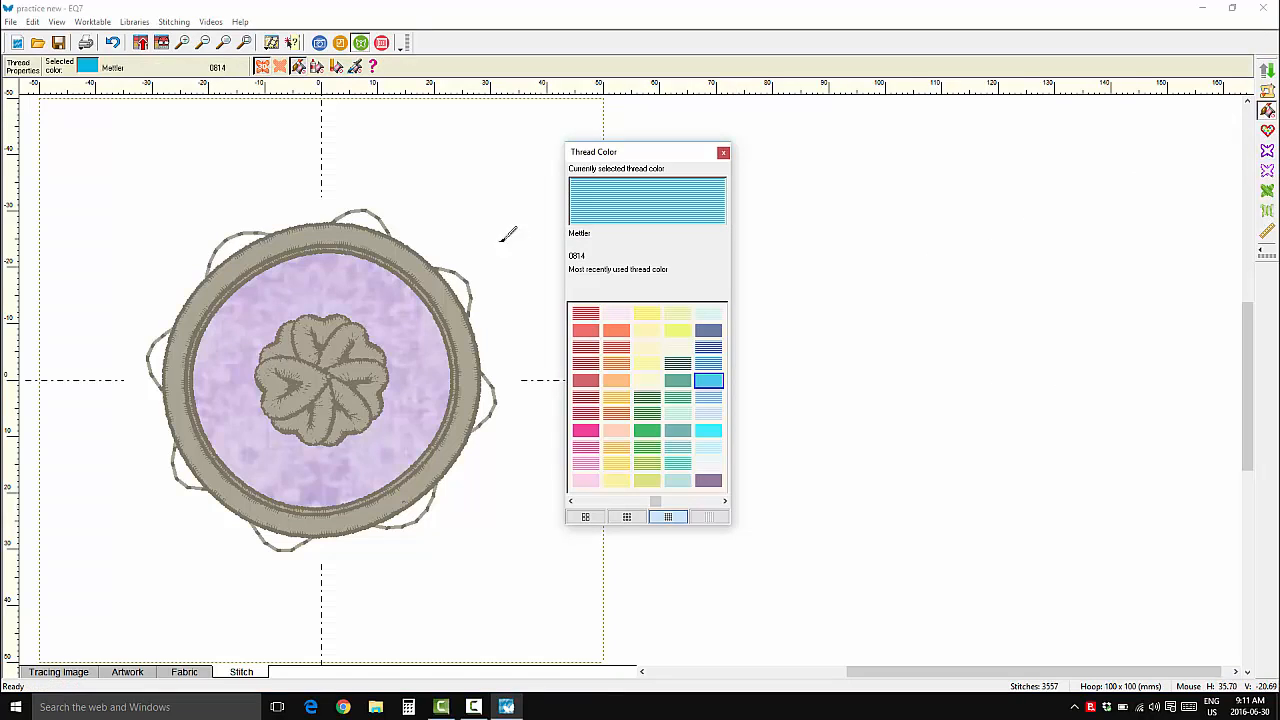
left_click(362, 207)
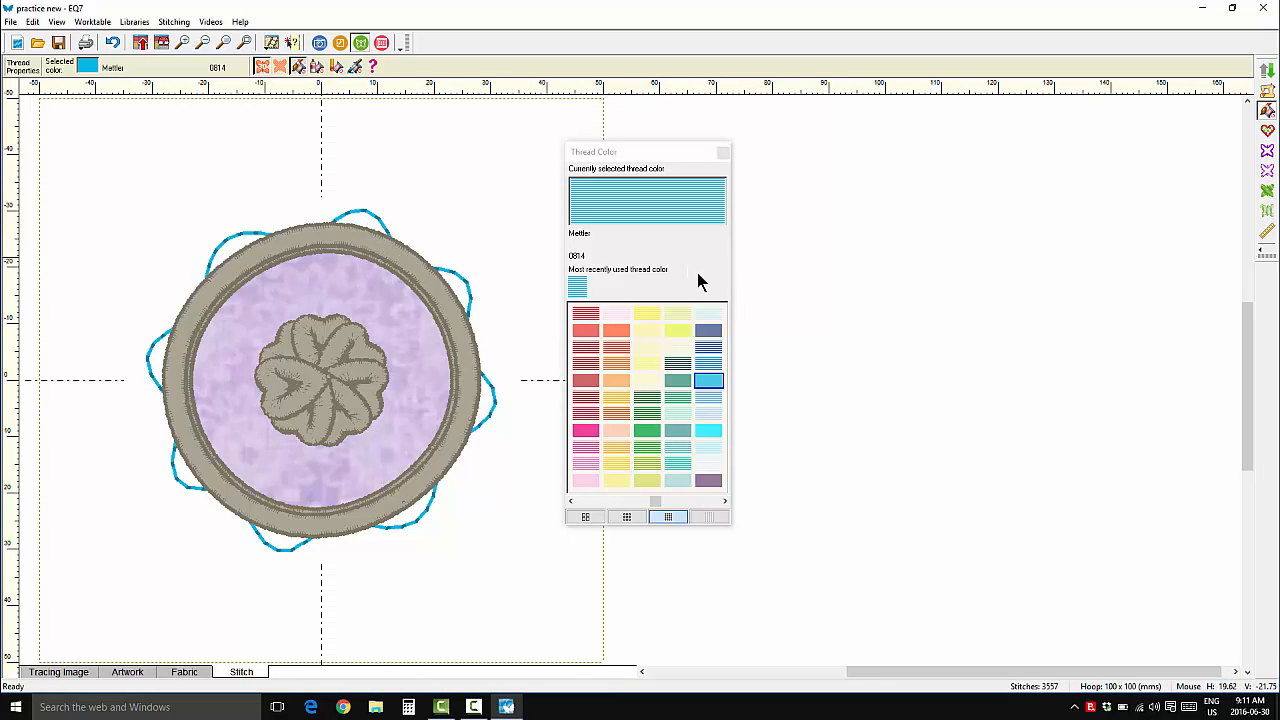
Step: Bring the lavender oval in front of all other objects in the Stitch layer's object order
left_click(1267, 131)
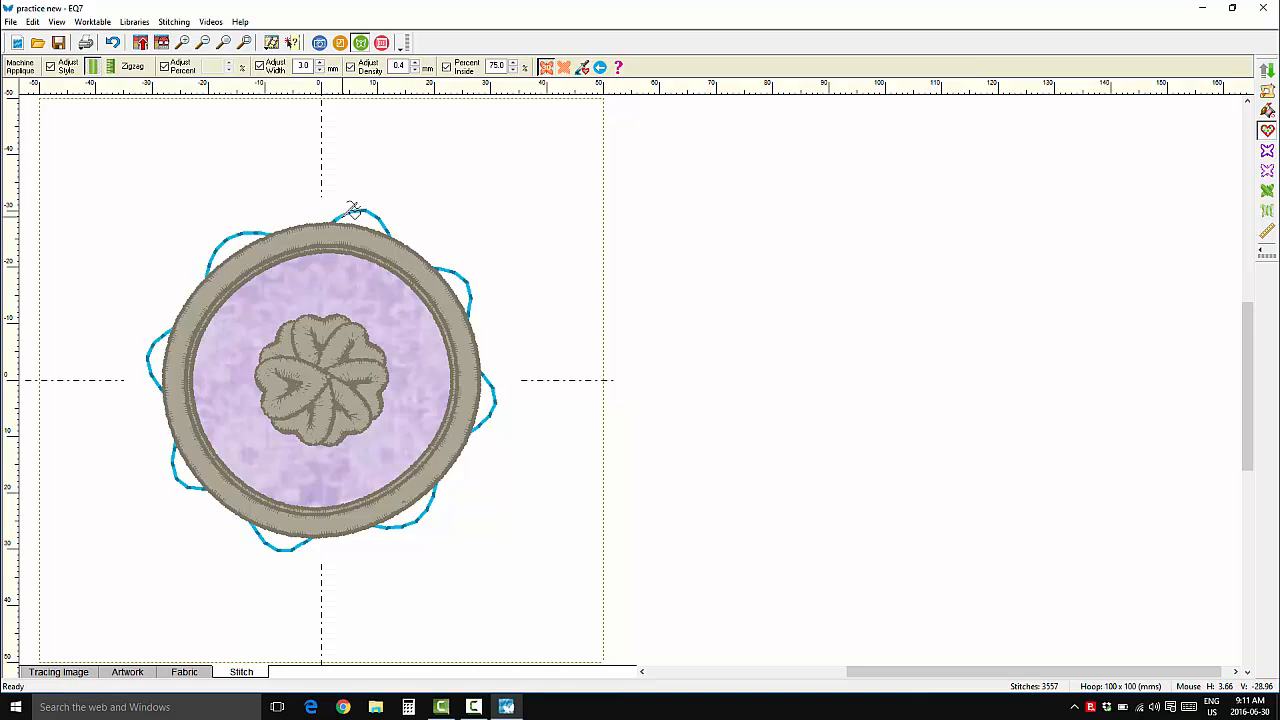
left_click(1266, 68)
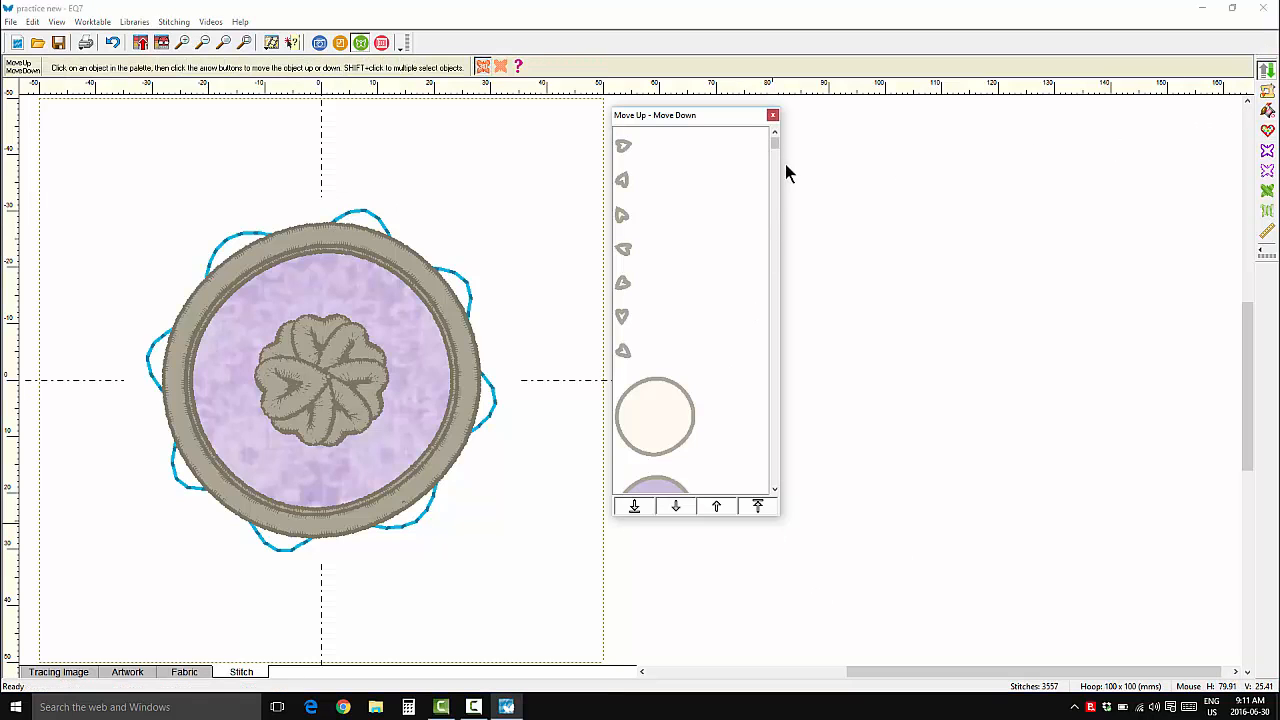
left_click_drag(776, 141, 774, 500)
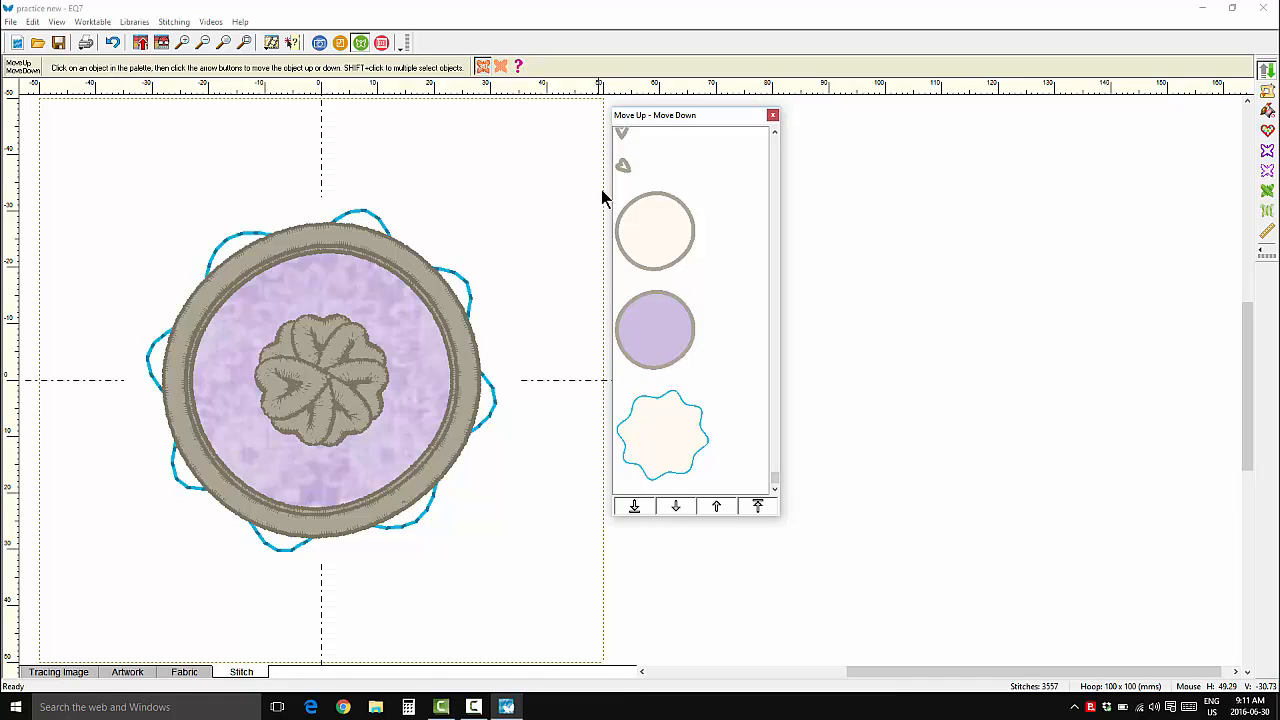
left_click(684, 352)
left_click(757, 507)
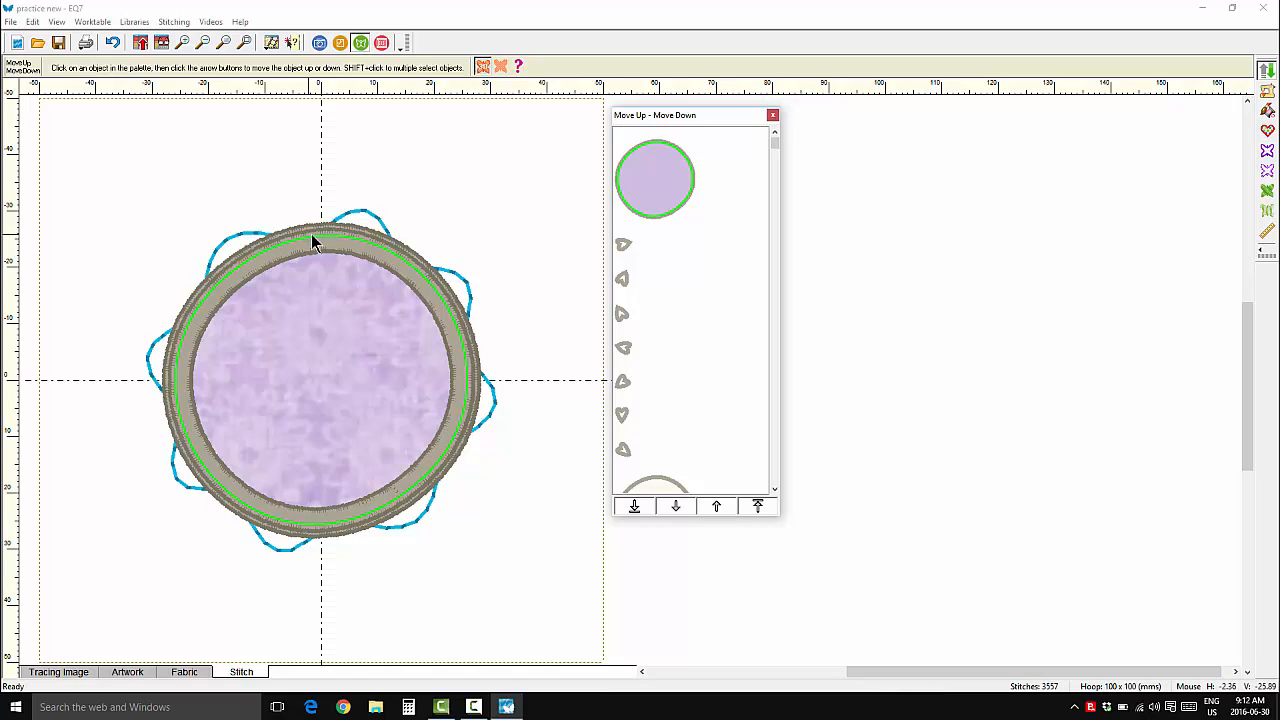
Step: Apply a machine appliqué E-stitch to the lavender oval with 0 percent, width 0.0 mm, density 10.0 mm and 100 percent inside
left_click(1267, 130)
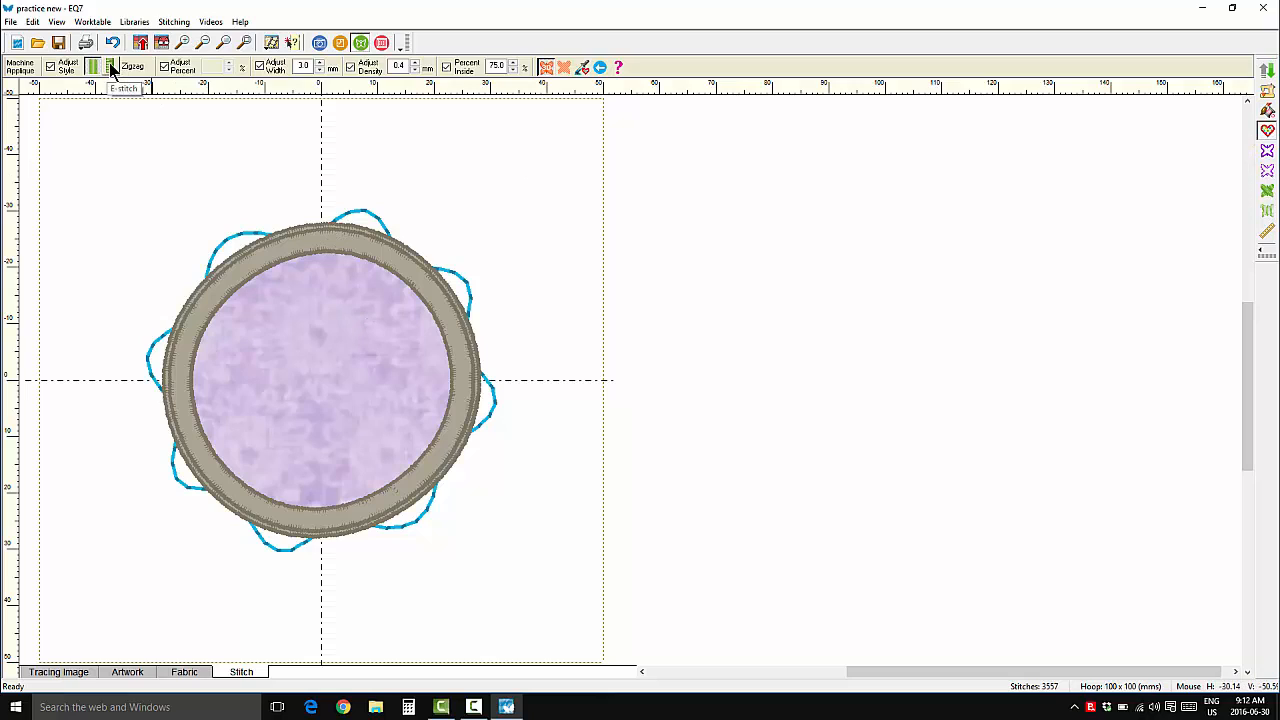
left_click(112, 66)
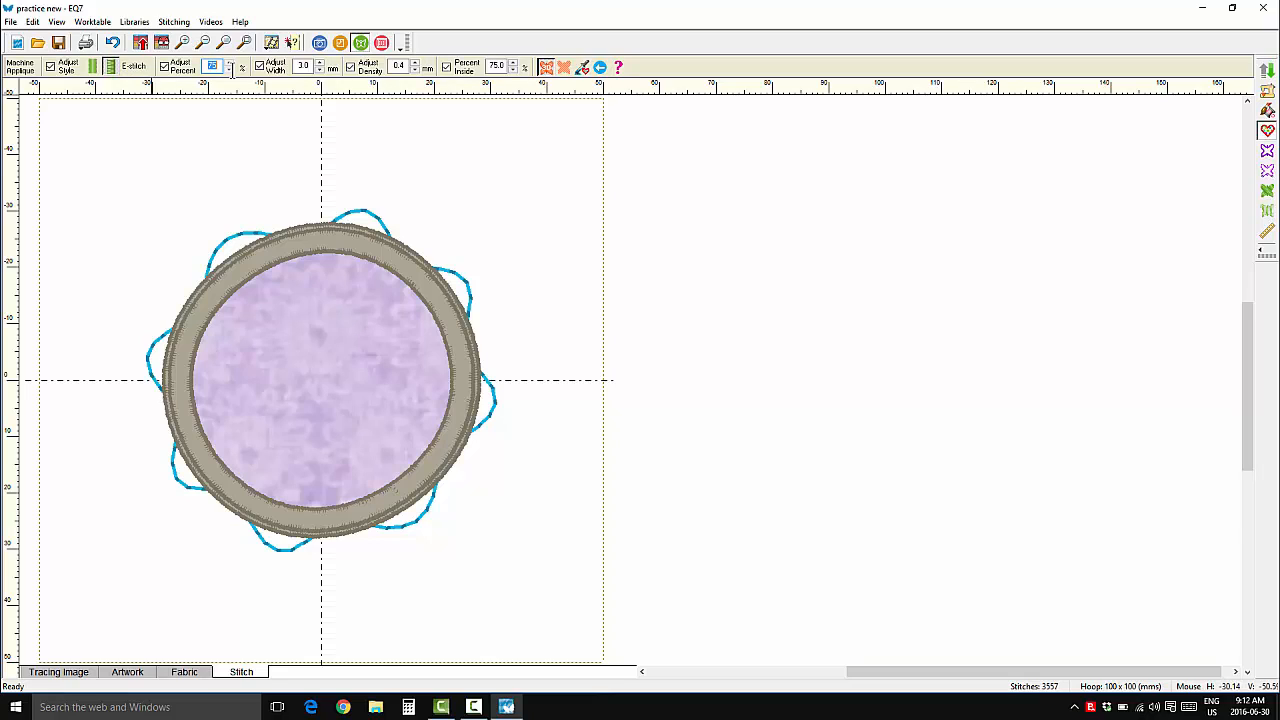
type("0")
double_click(295, 66)
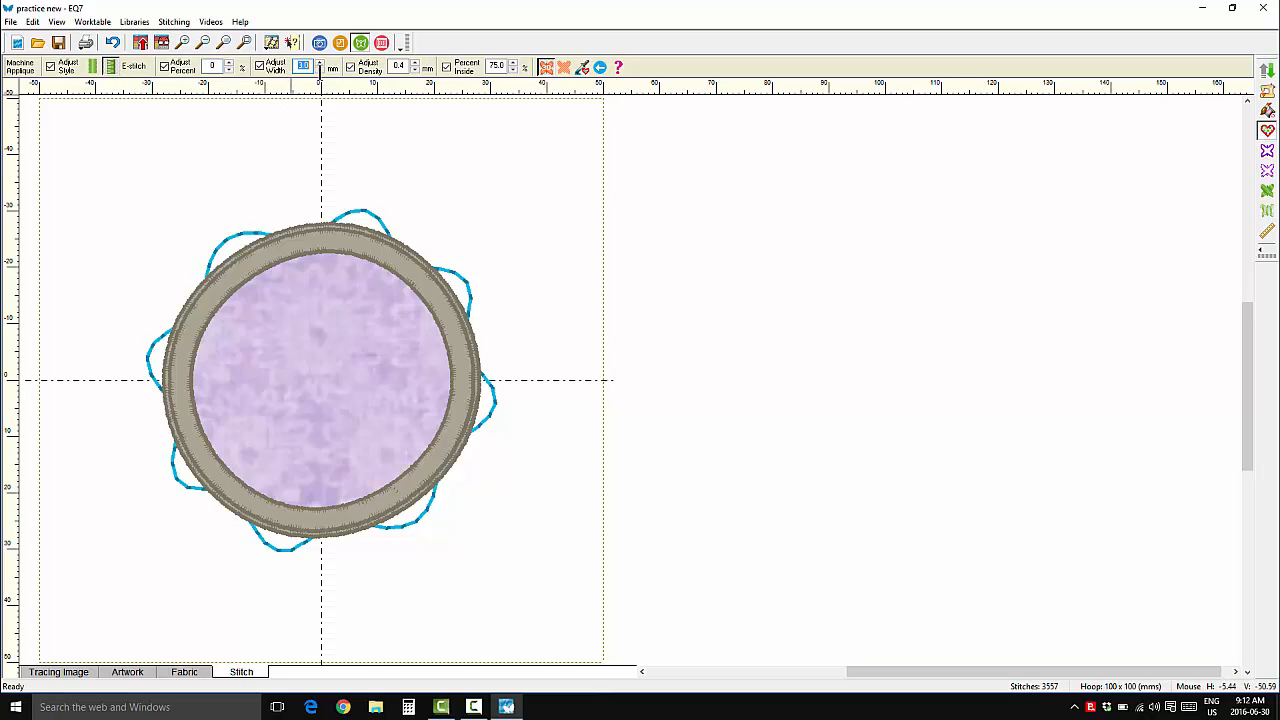
type("0")
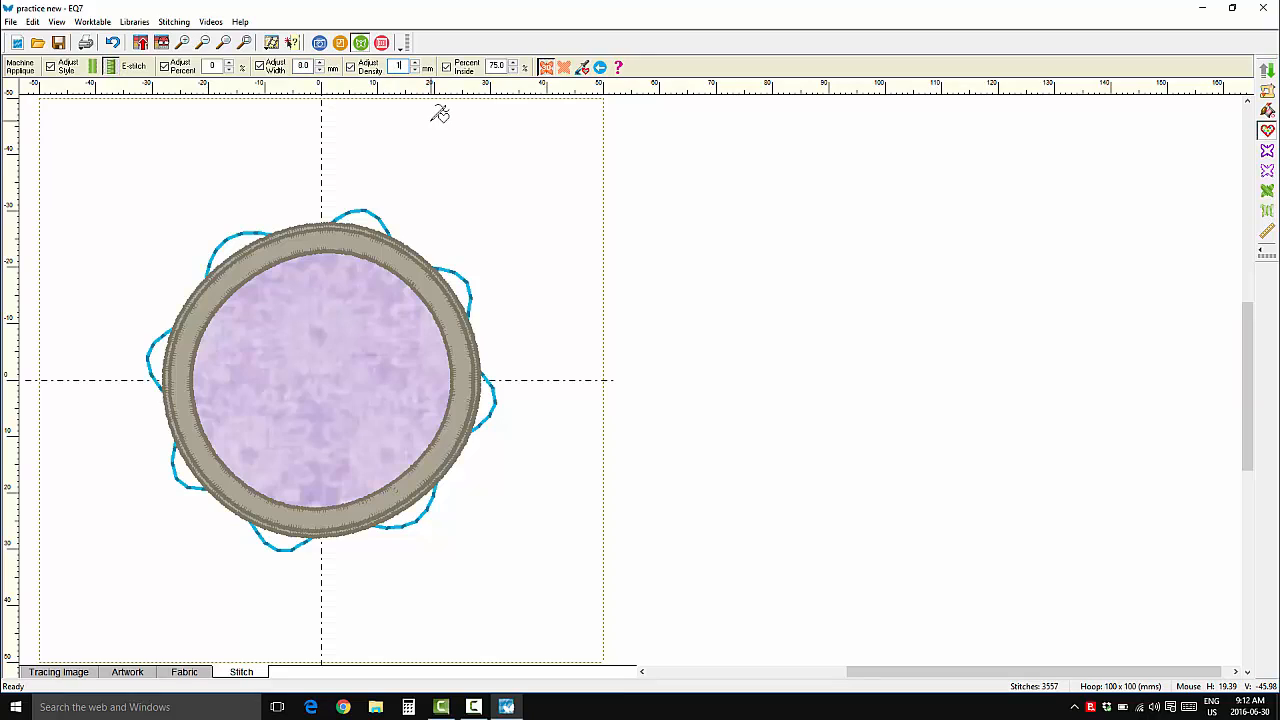
double_click(497, 66)
type("100")
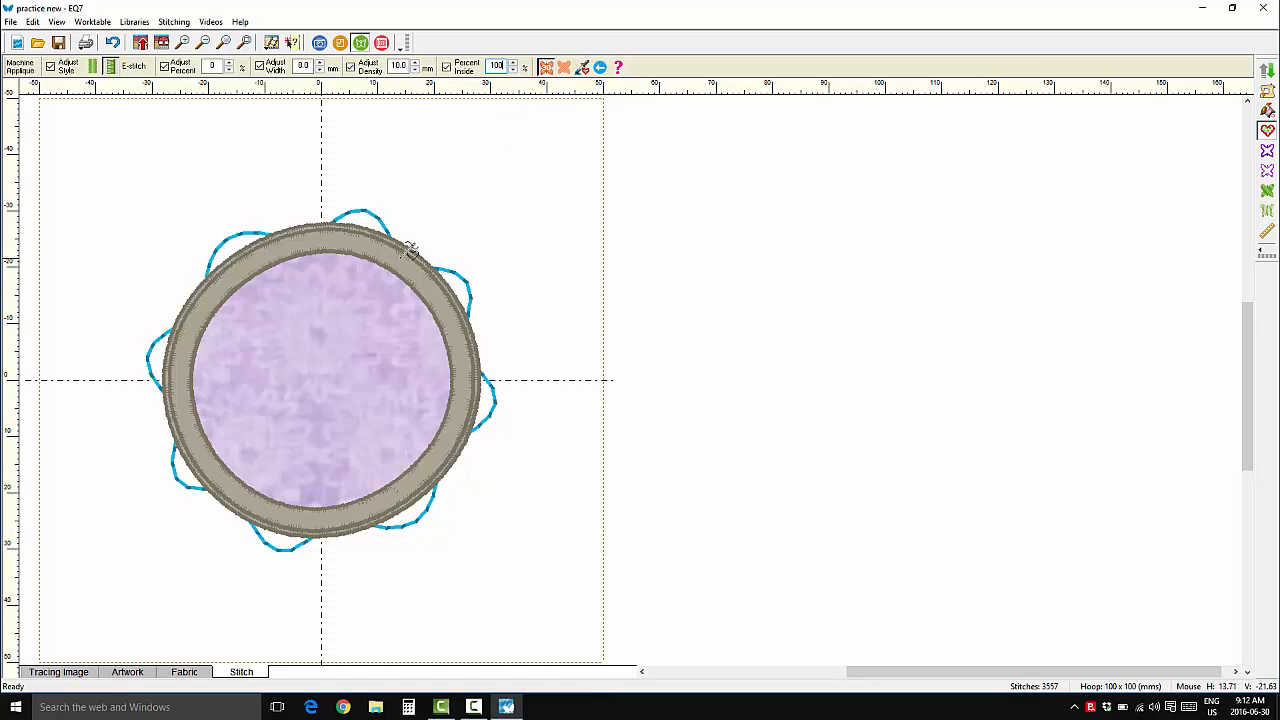
left_click(326, 235)
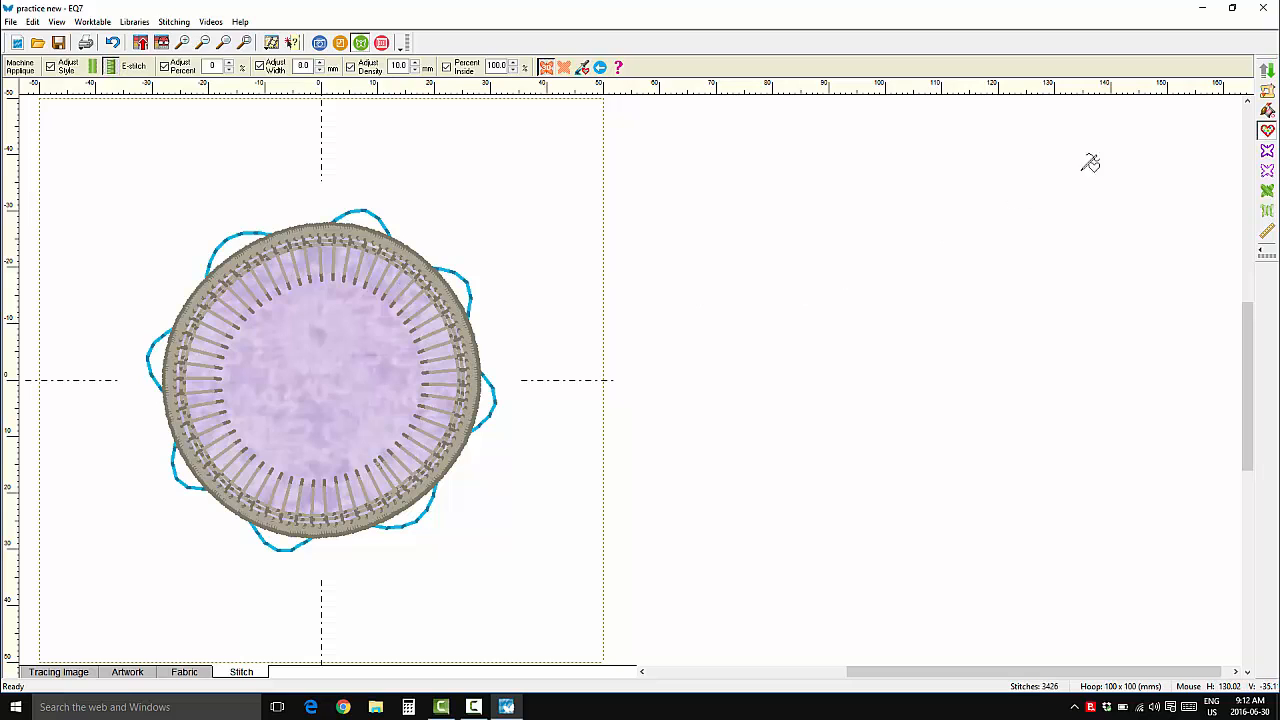
Step: Color the lavender oval's thread with YLI Purple 26
left_click(1268, 110)
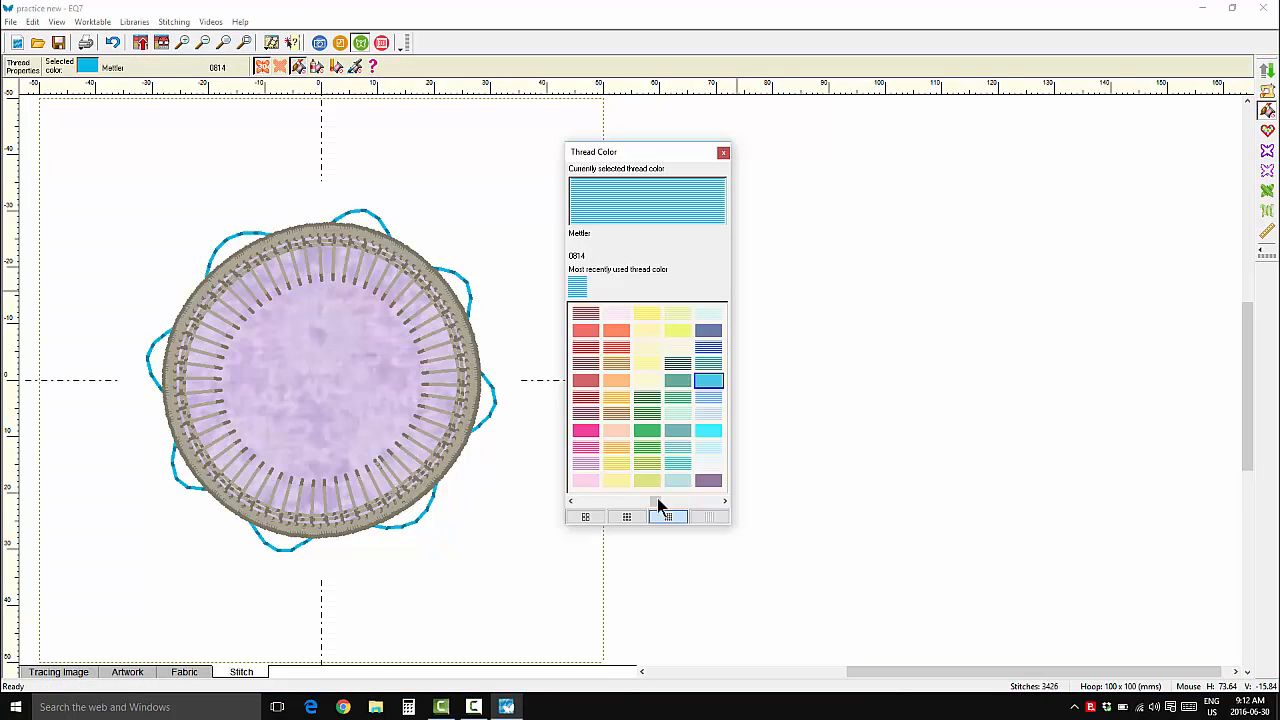
left_click_drag(660, 504, 743, 512)
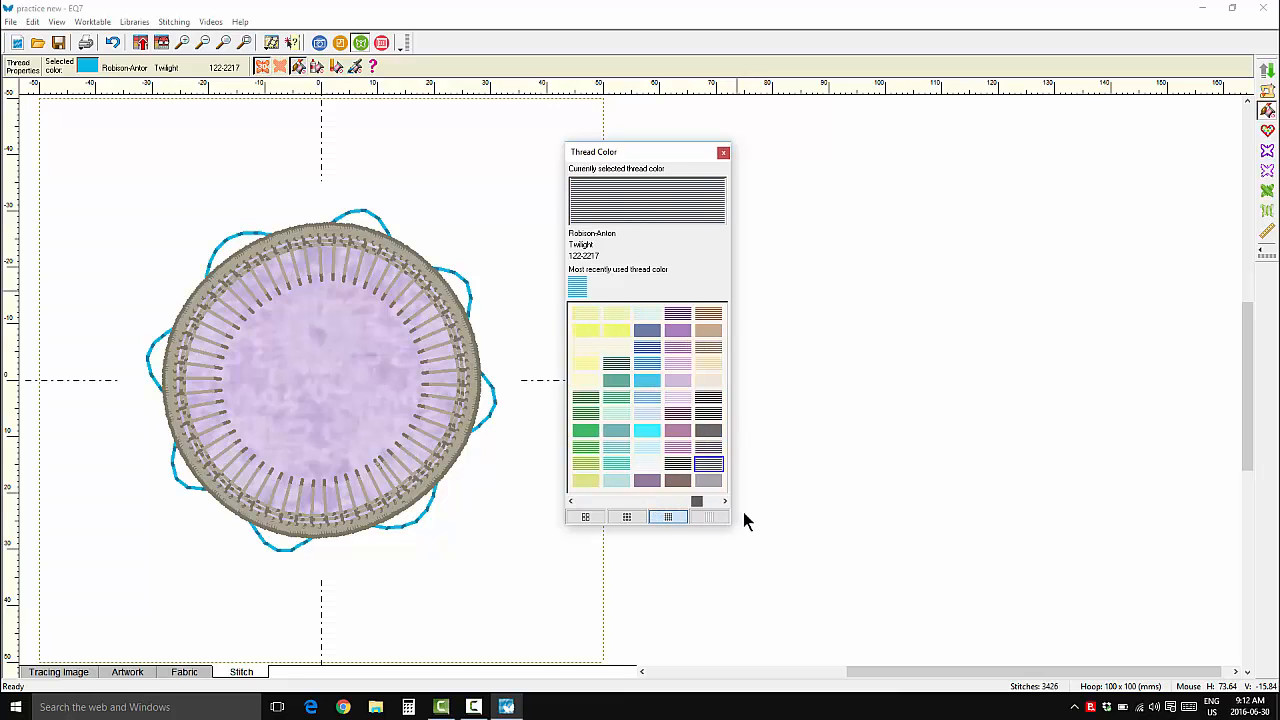
left_click(640, 349)
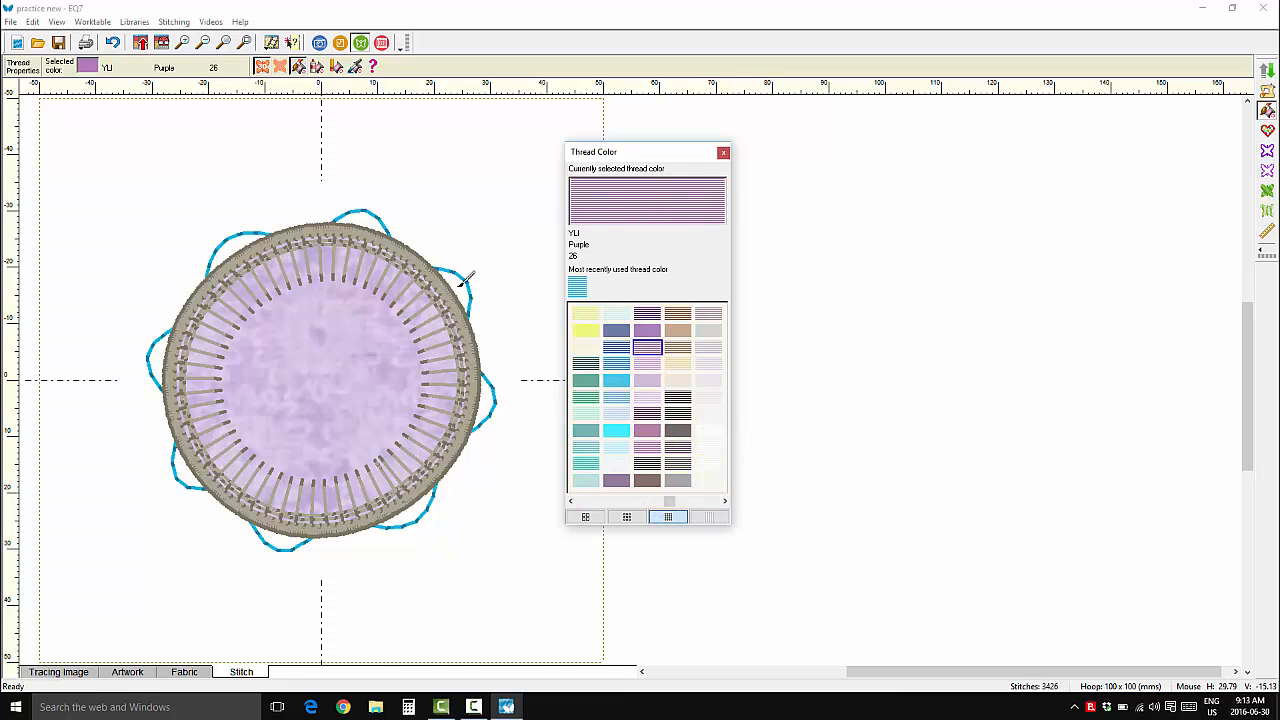
left_click(400, 261)
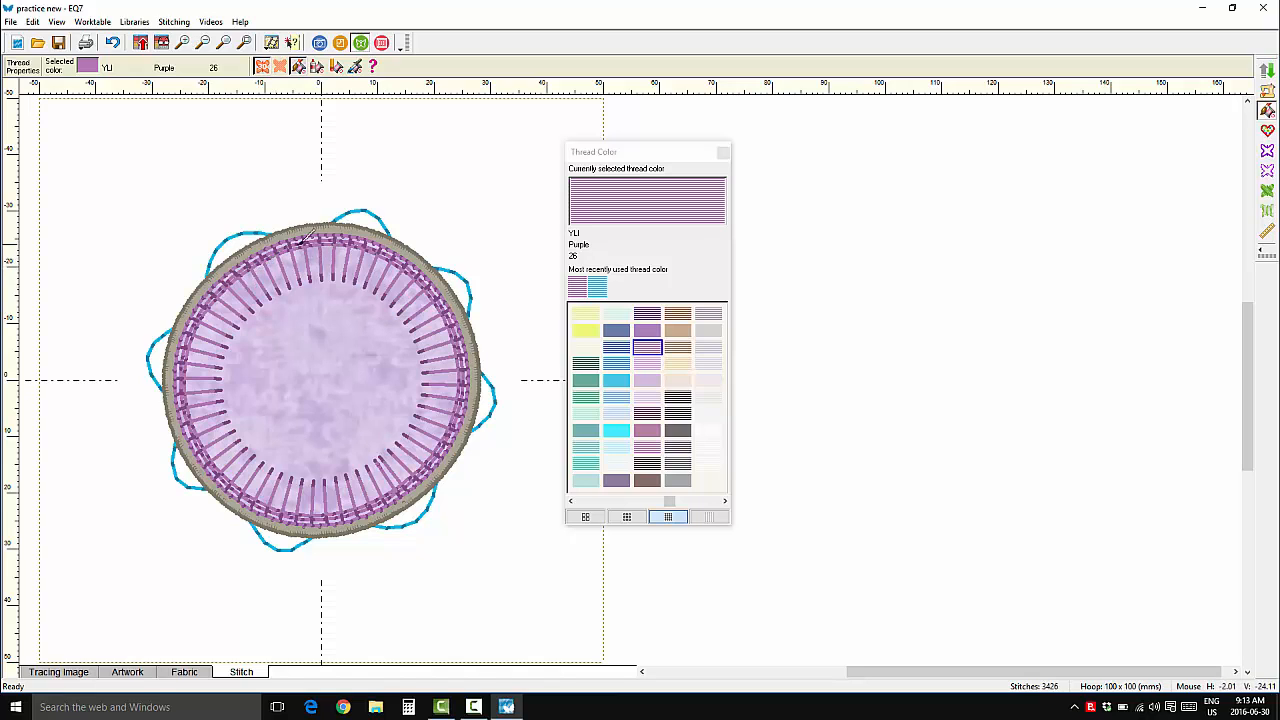
Step: Reorder the lavender oval so it sits directly above the scalloped outline and beneath all other objects
left_click(1266, 70)
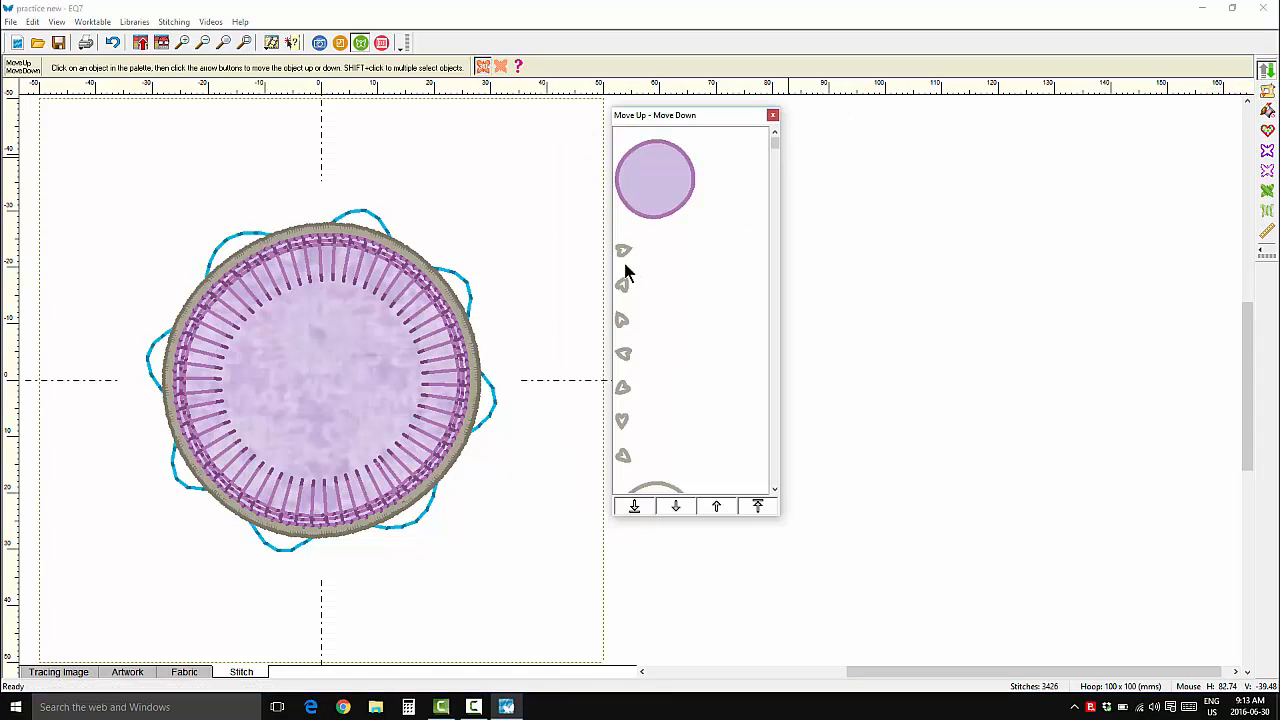
left_click(691, 188)
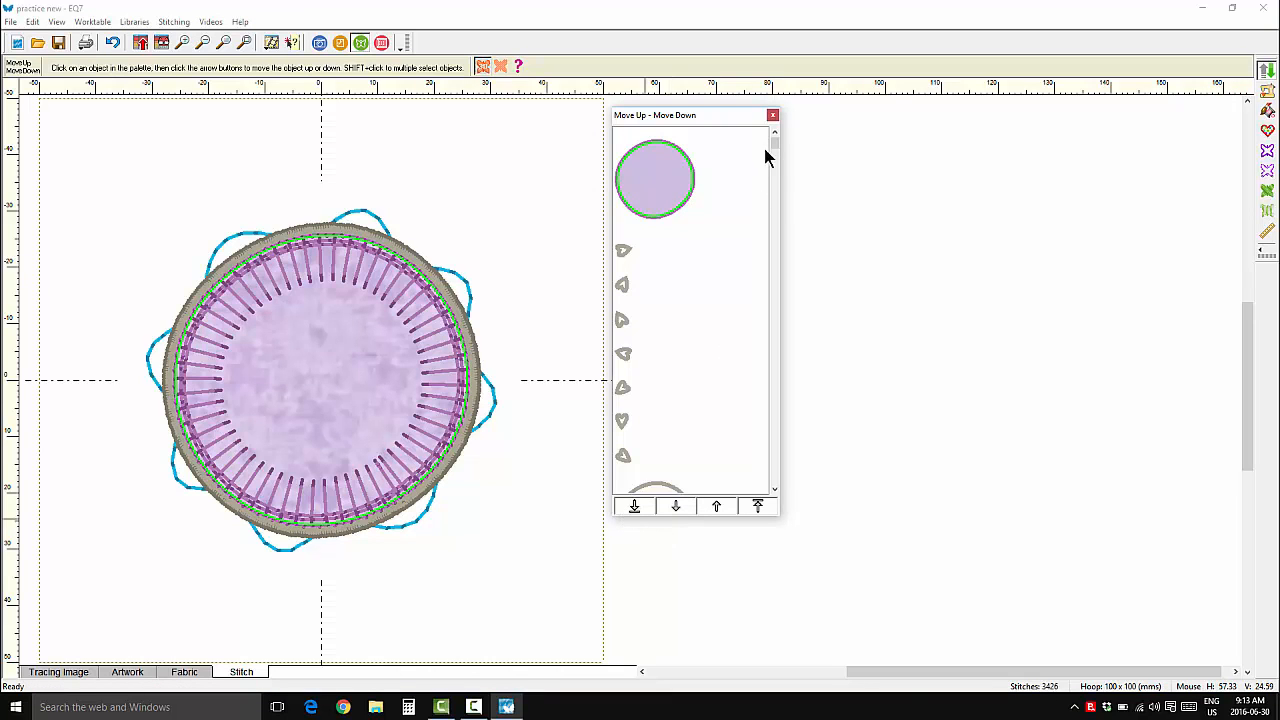
left_click(634, 506)
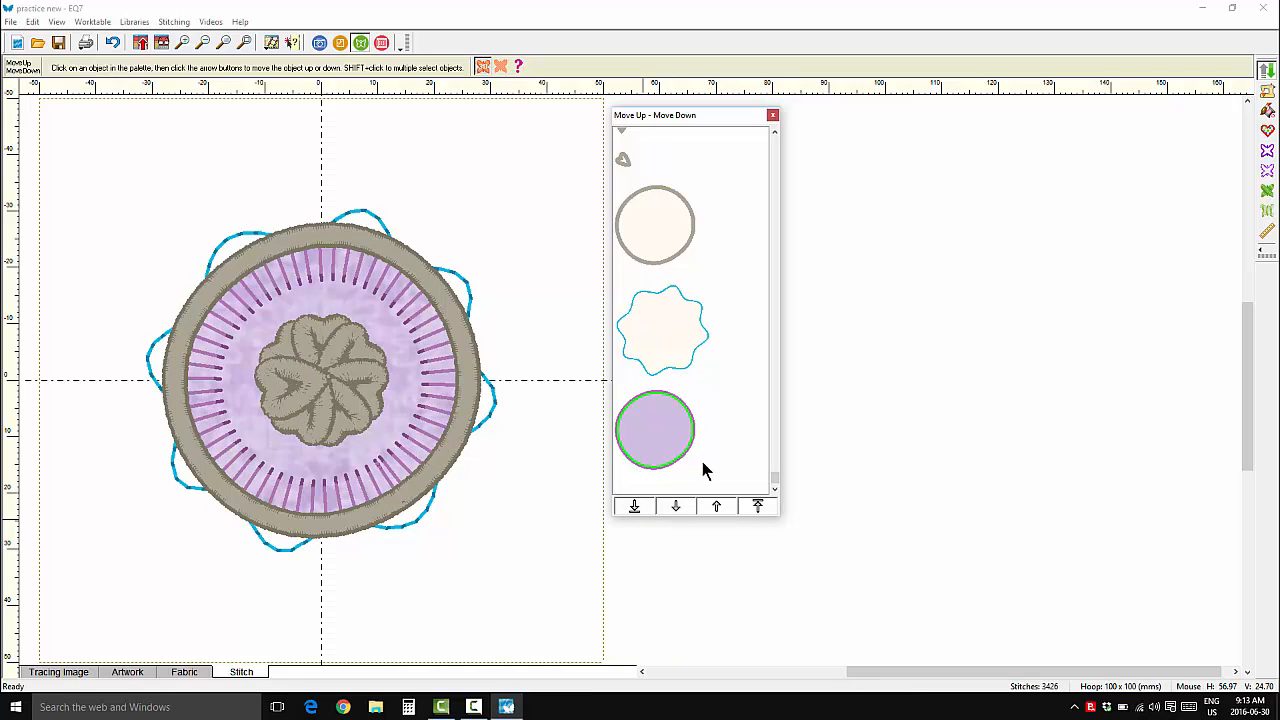
left_click(716, 507)
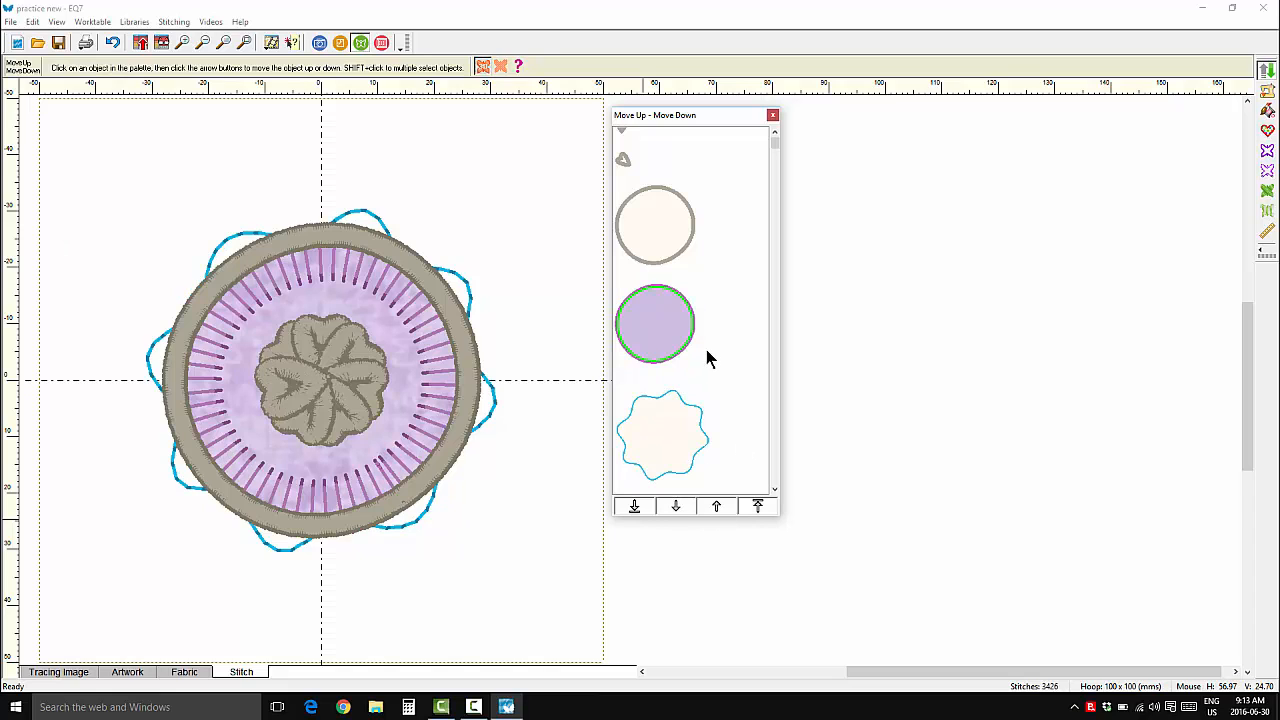
Step: Bring the lavender oval to the top of the object order, then move it back to just above the scalloped outline
left_click(758, 506)
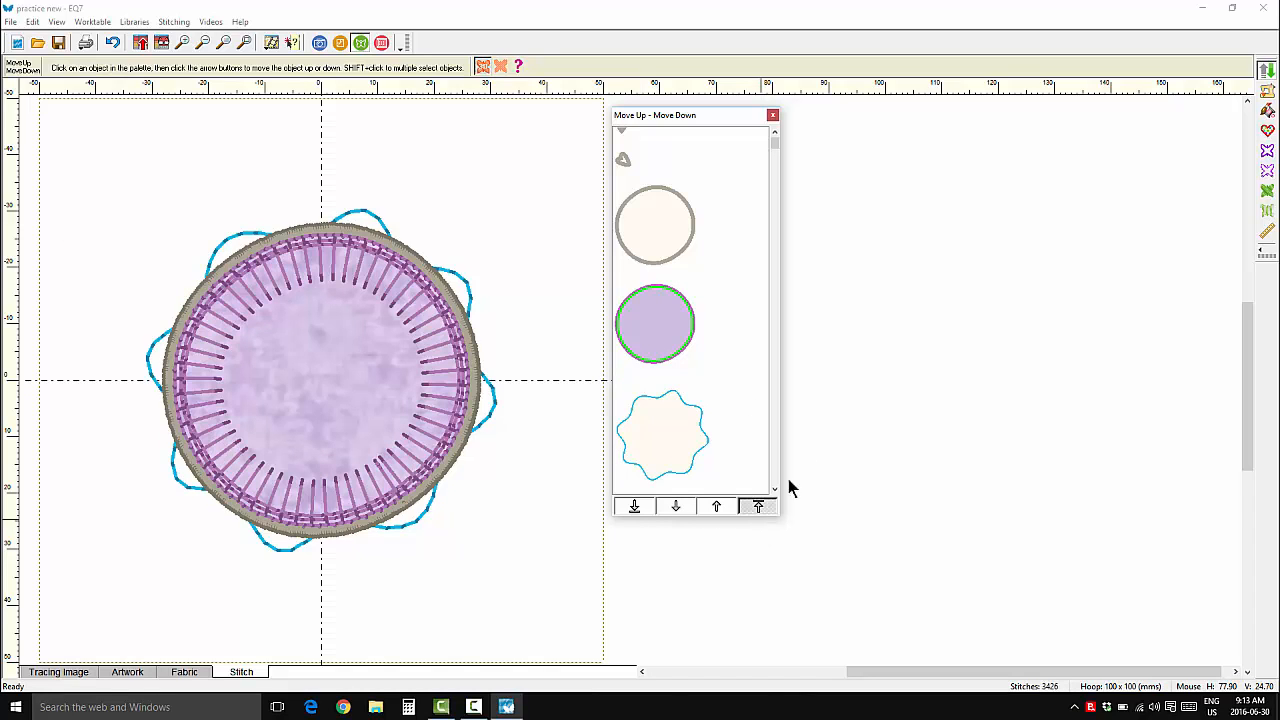
left_click(676, 507)
left_click(676, 507)
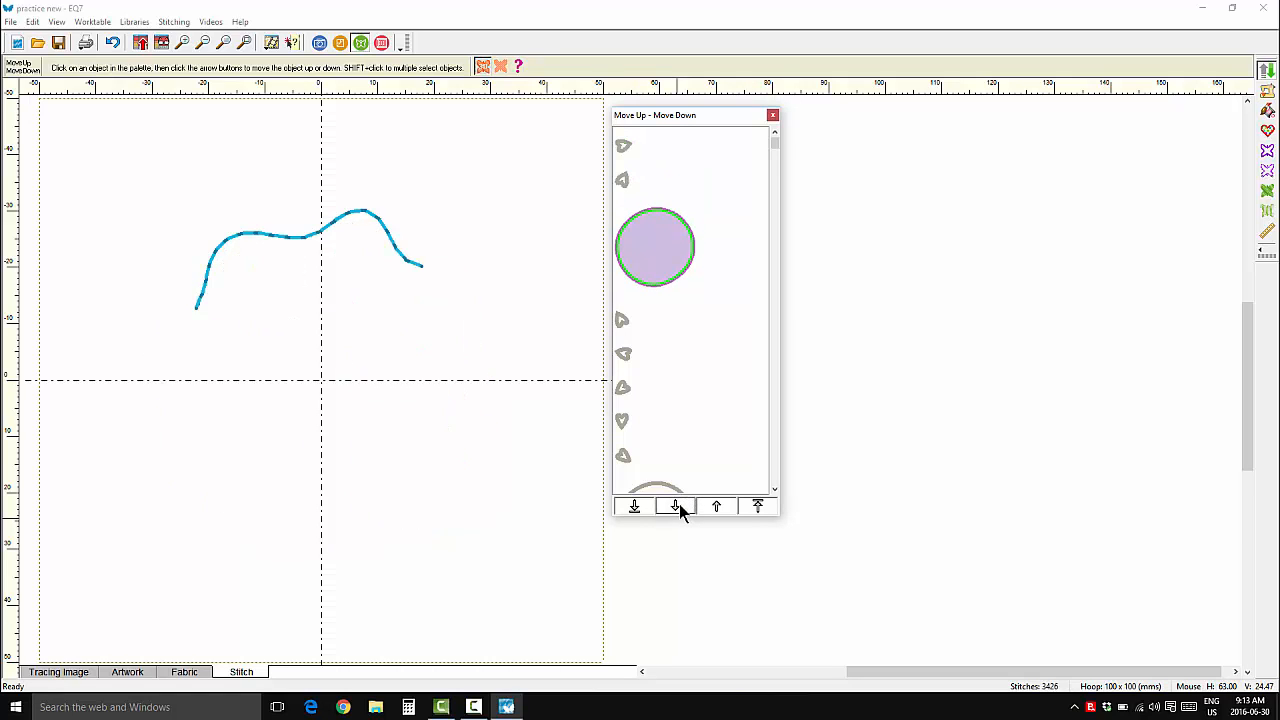
left_click(676, 507)
left_click(676, 507)
left_click(676, 507)
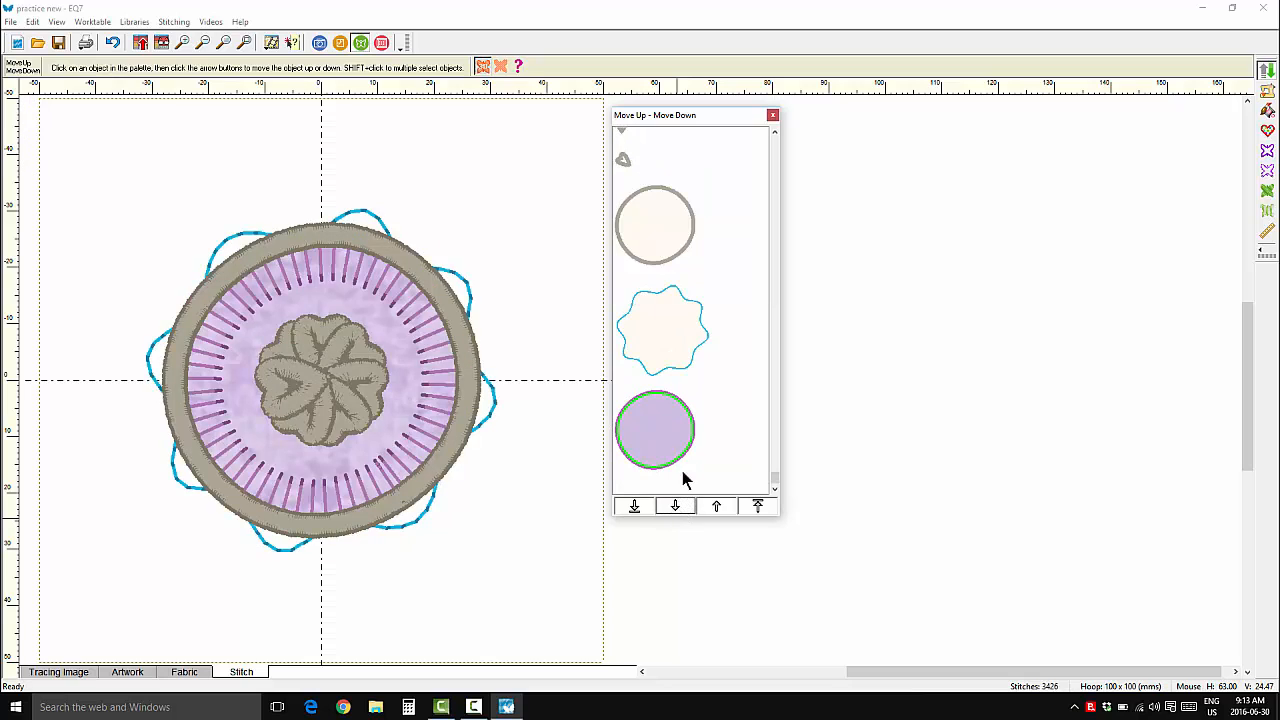
left_click(715, 507)
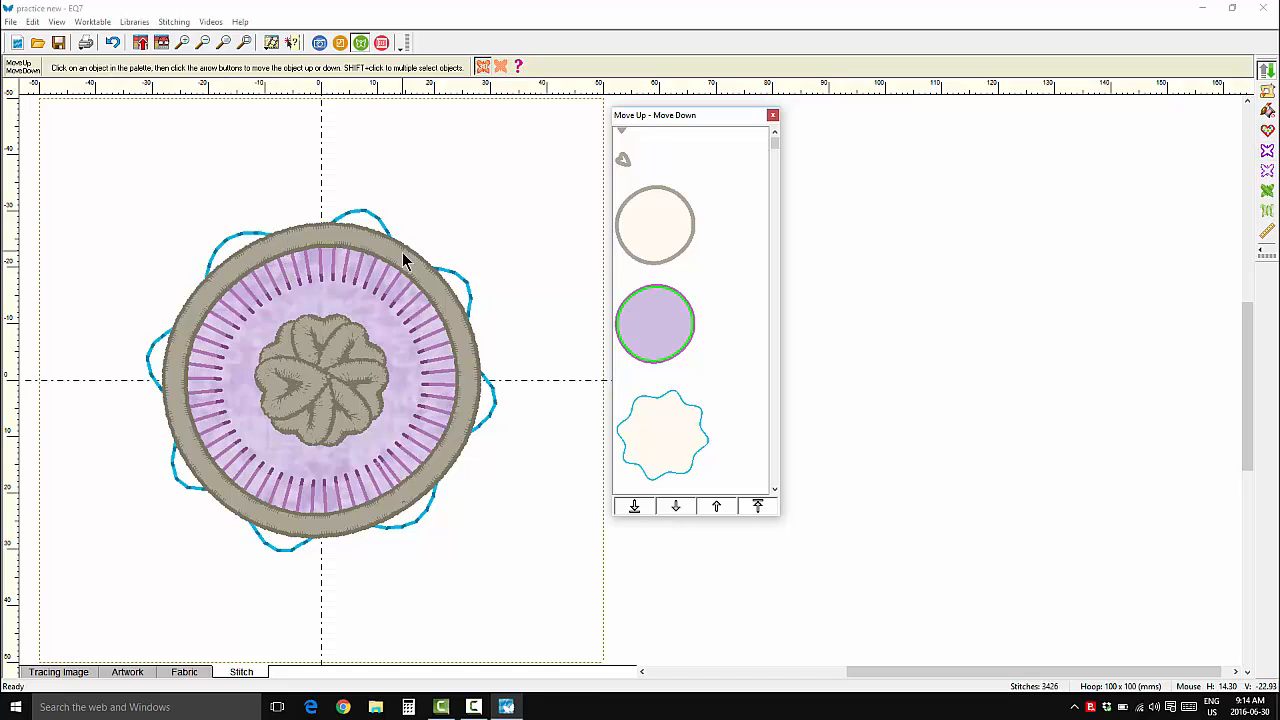
Step: Change the outer ring's edge to Steil stitch with a width of 5.0 mm and a density of 10.0 mm
left_click(1265, 151)
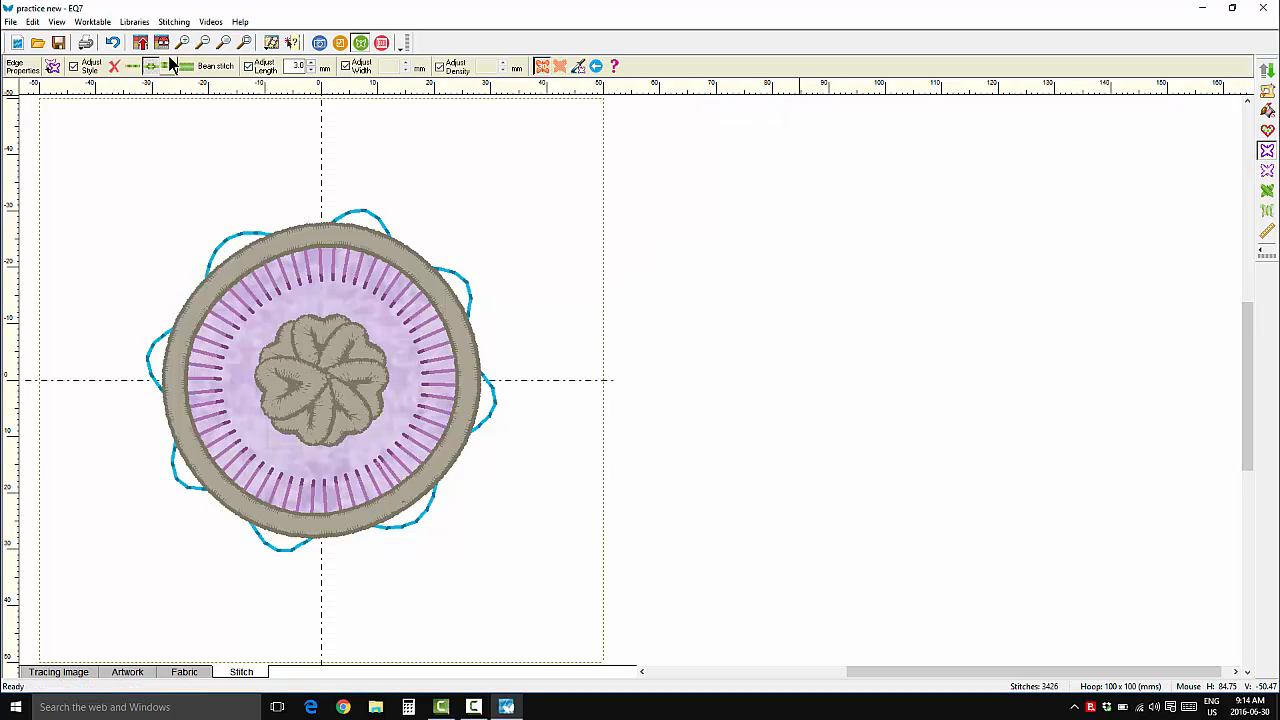
left_click(187, 68)
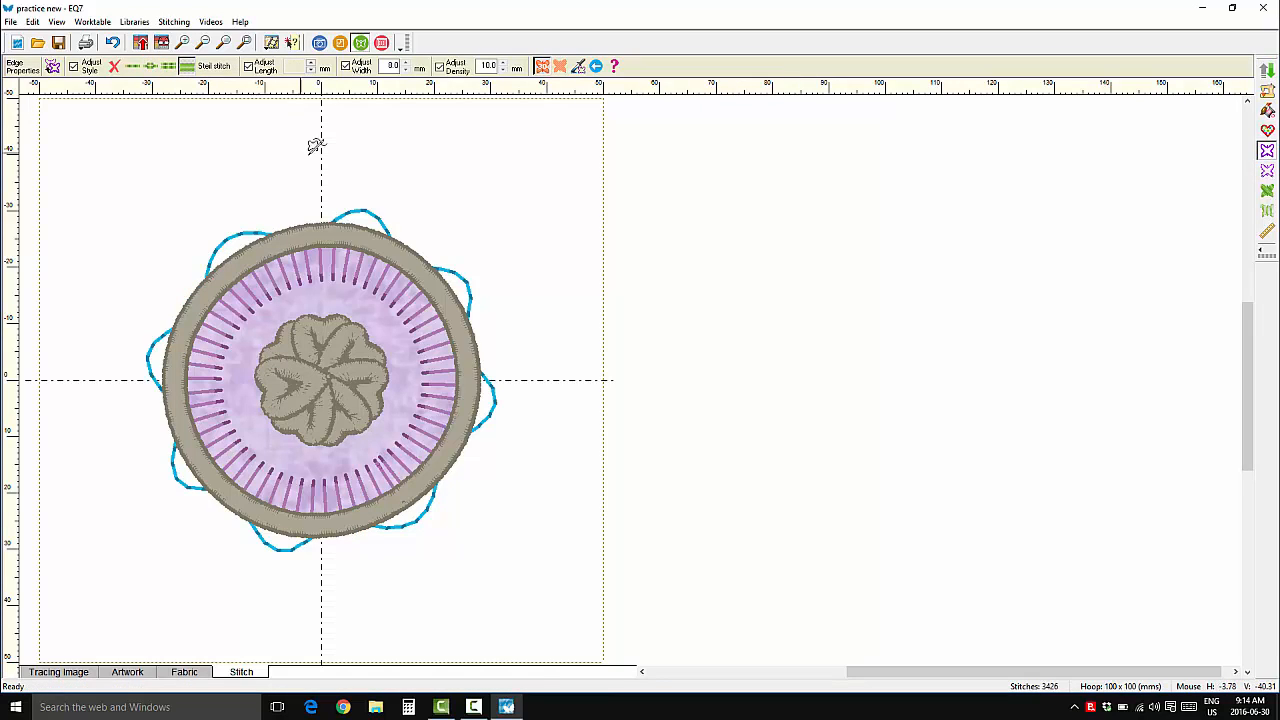
double_click(389, 66)
type("5")
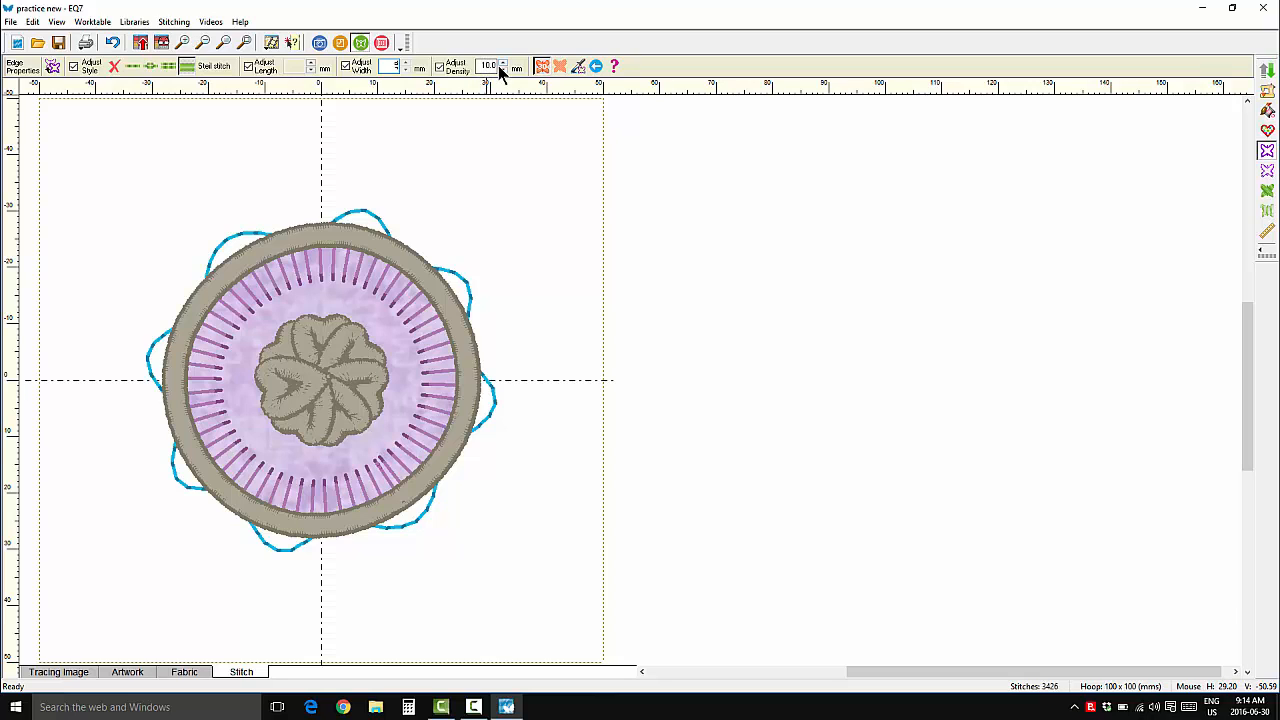
left_click(408, 238)
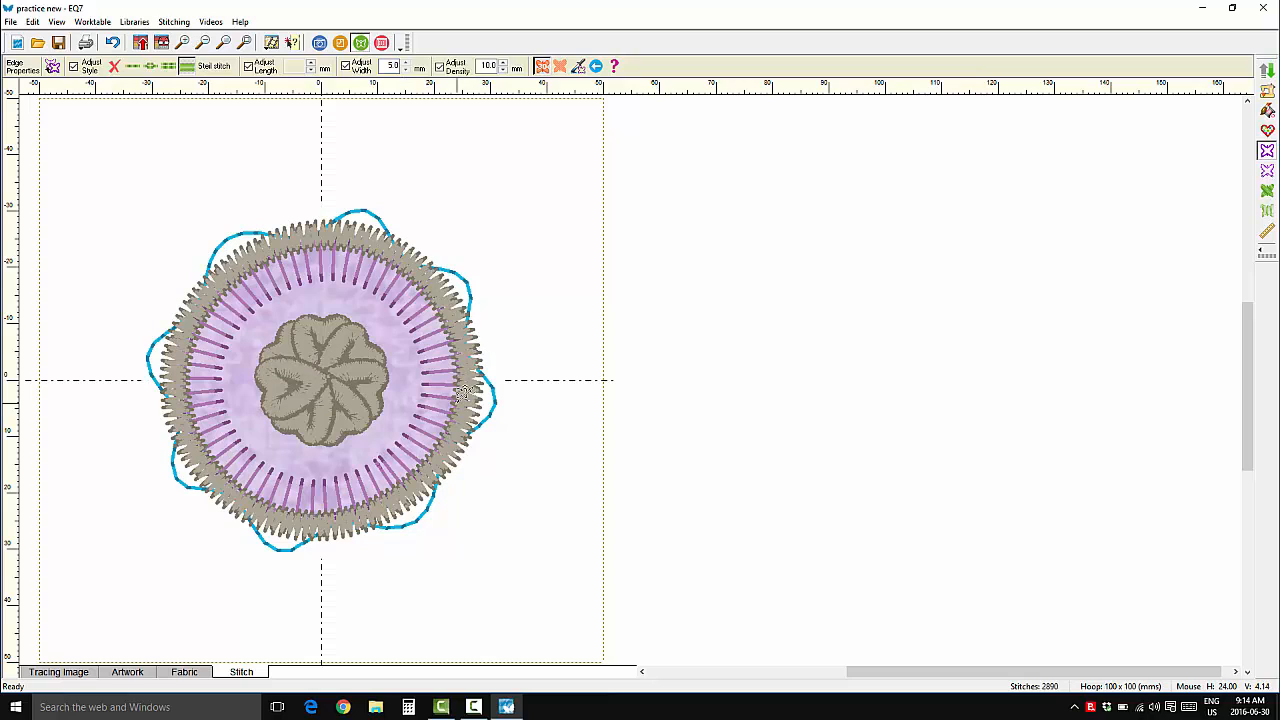
Step: Set the outer ring's Steil stitch width to 3 mm and remove all underlay types from the ring
double_click(392, 66)
type("3")
left_click(363, 230)
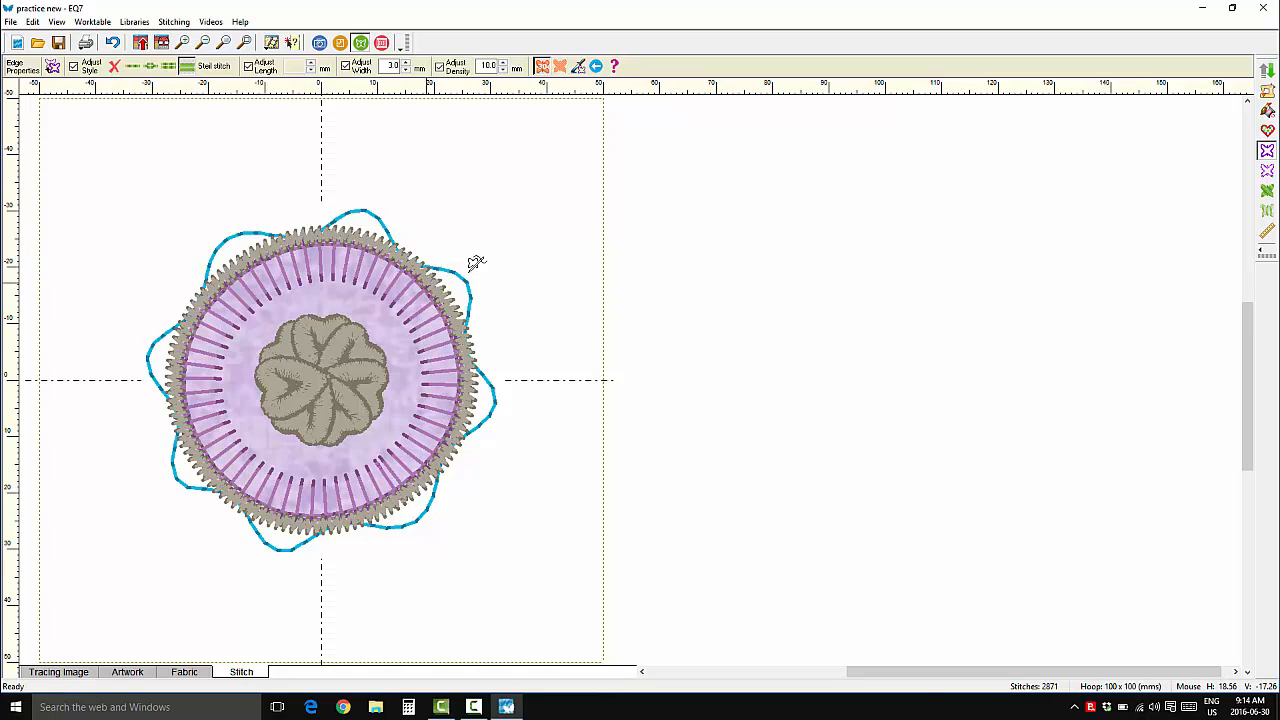
left_click(1267, 172)
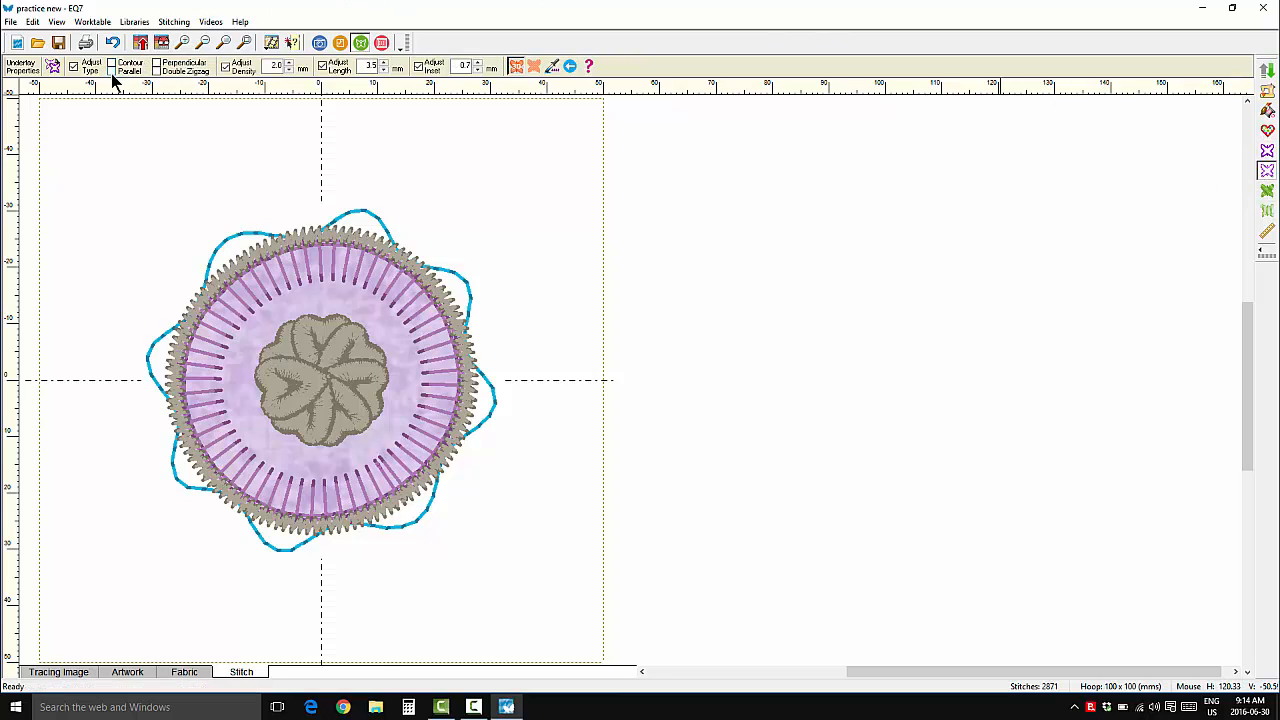
left_click(238, 263)
Step: Color the outer ring's thread with the recently used YLI Purple 26
left_click(1267, 110)
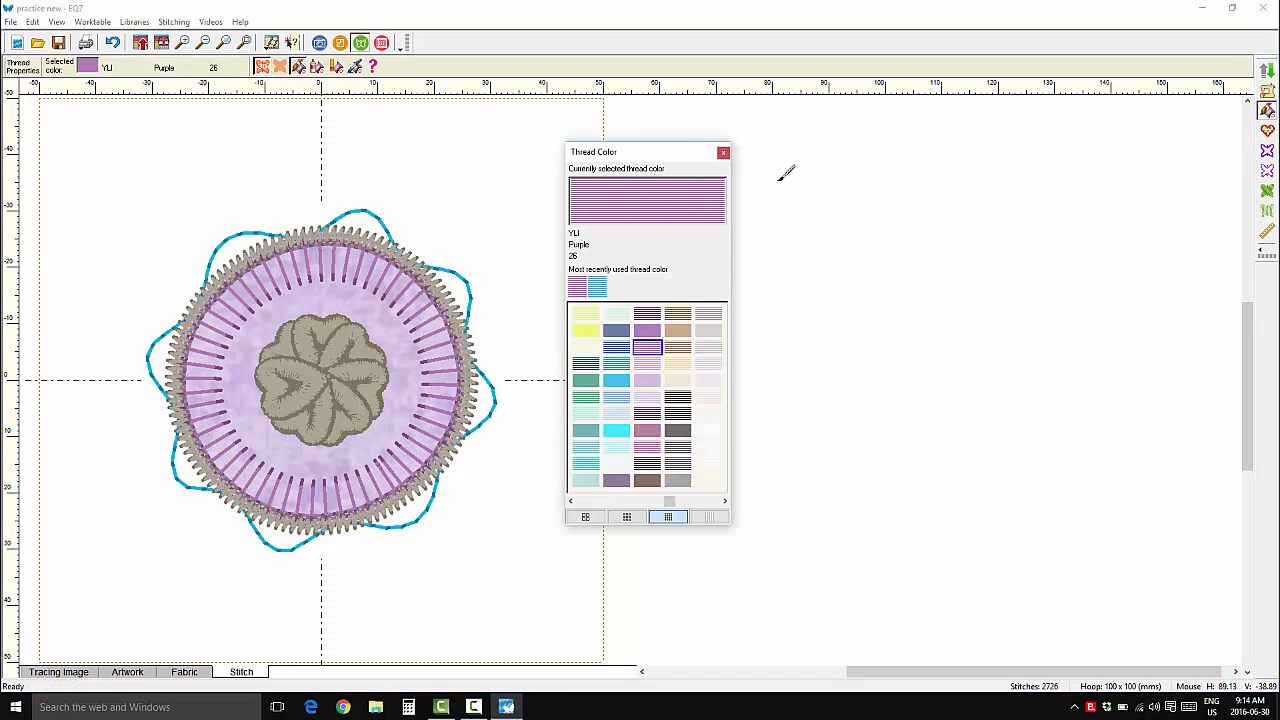
left_click(574, 285)
left_click(363, 228)
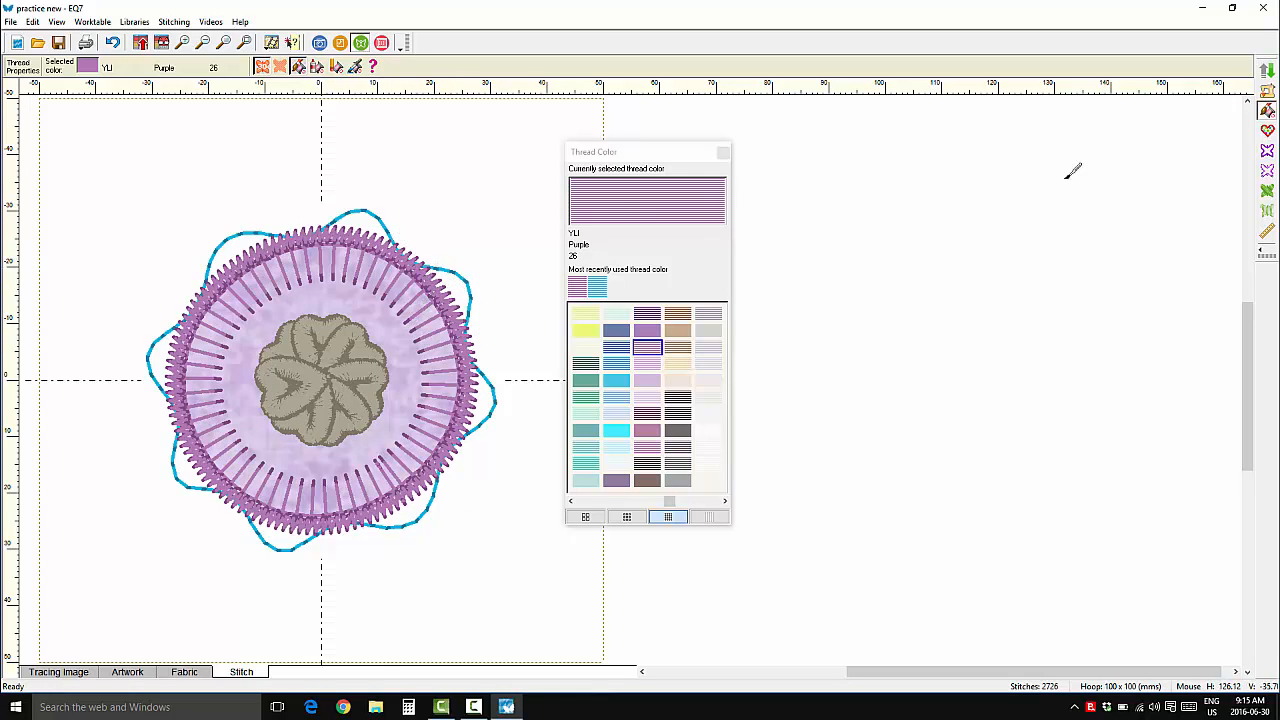
Step: Set the outer ring's Steil stitch edge width to 4.0 mm
left_click(1267, 151)
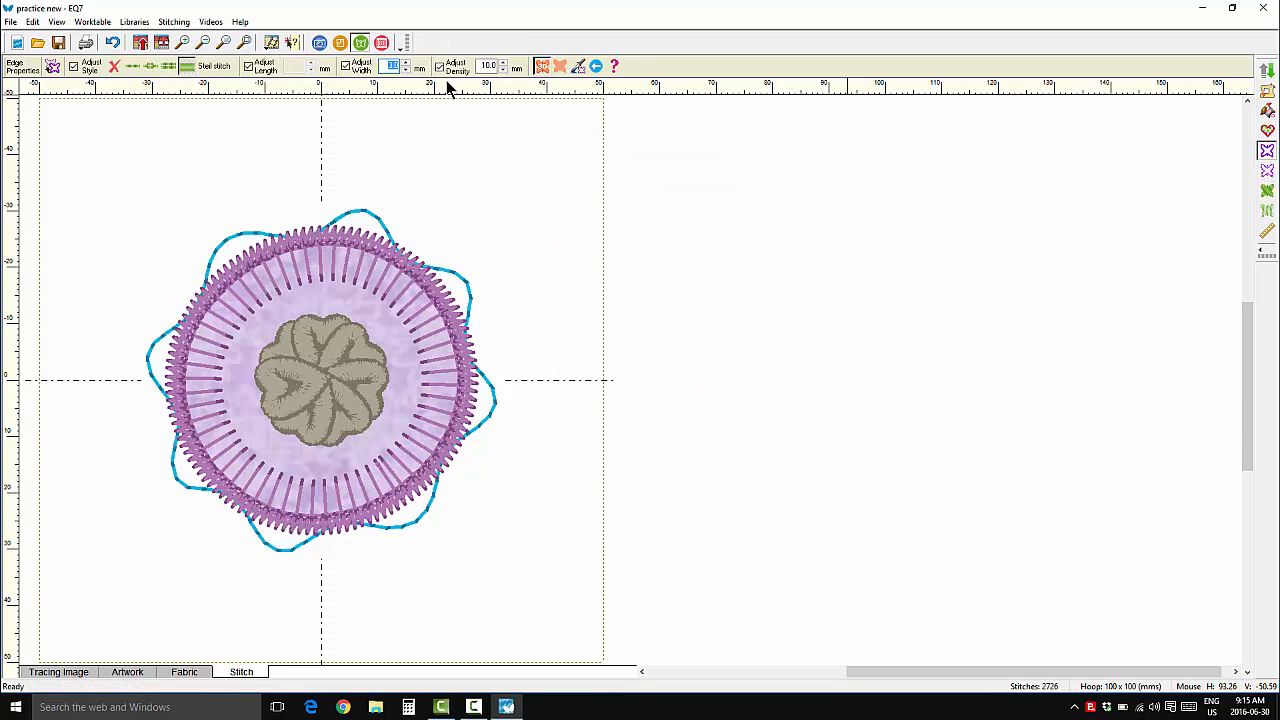
left_click(345, 227)
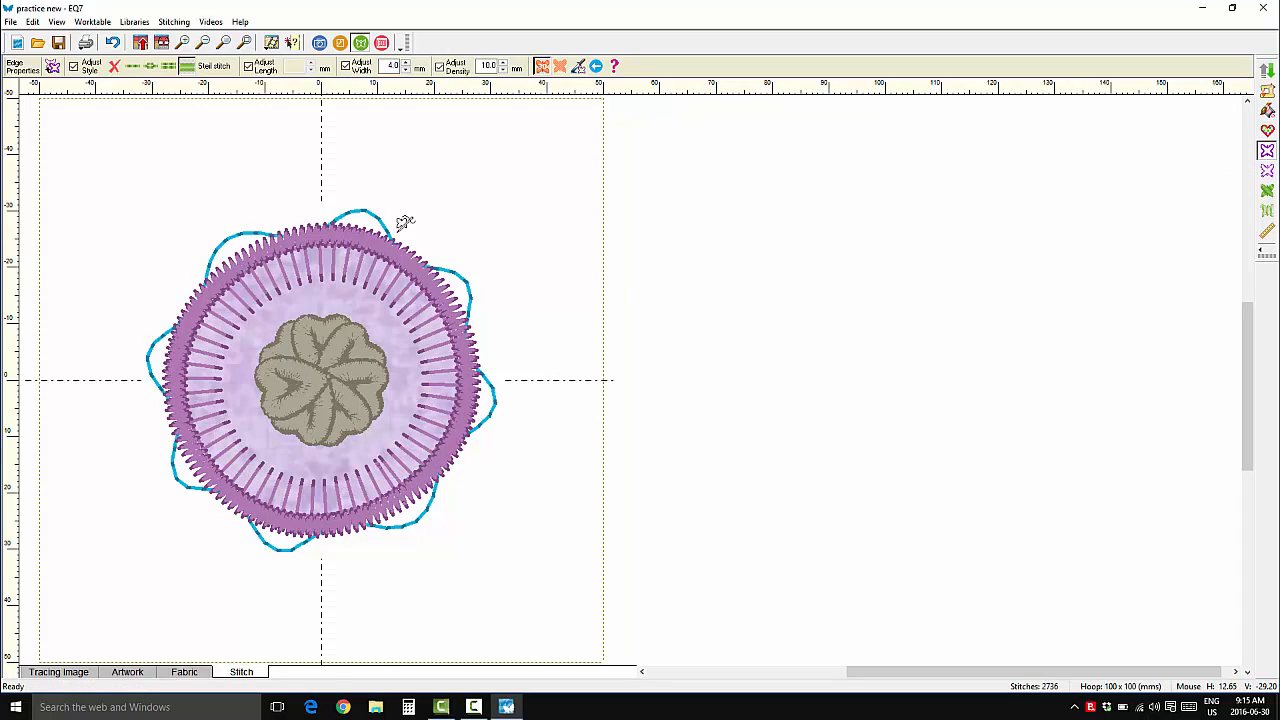
left_click(1267, 171)
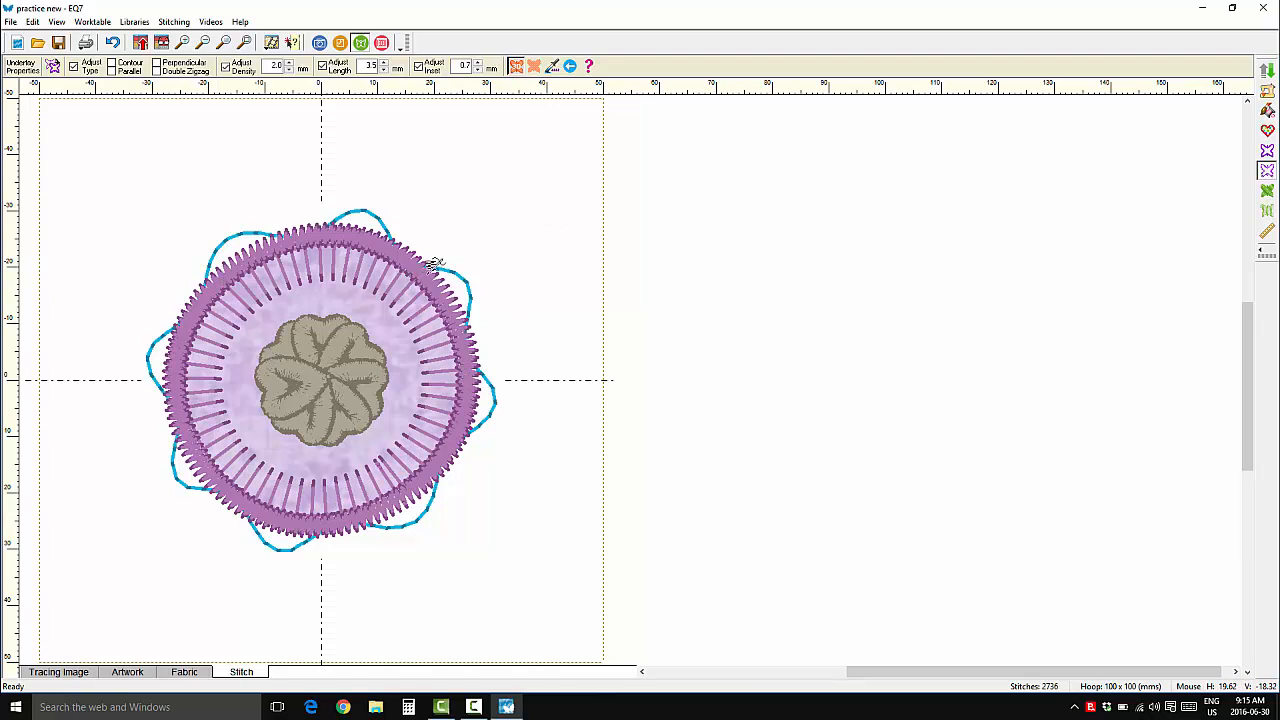
left_click(1266, 151)
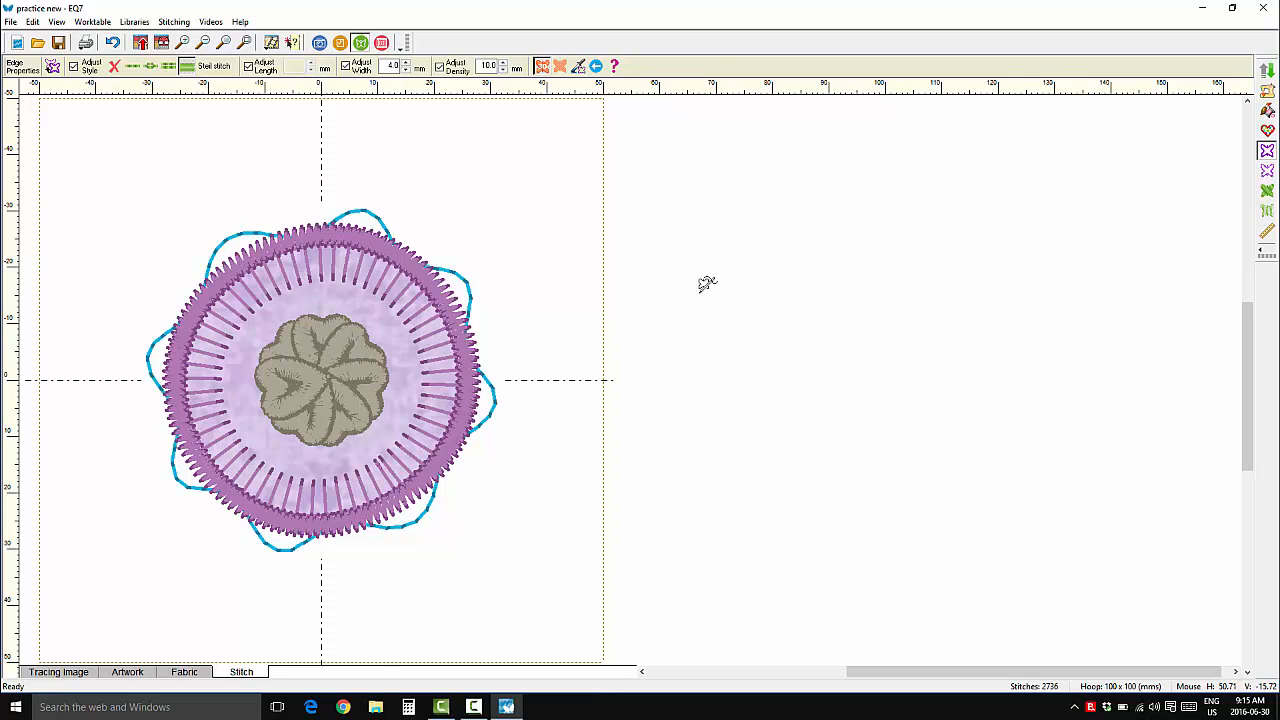
Step: Apply the Smooth fill stitch at angle 0.0 and density 0.4 mm to the hearts of the central wreath
left_click(1267, 190)
left_click_drag(1166, 239, 749, 157)
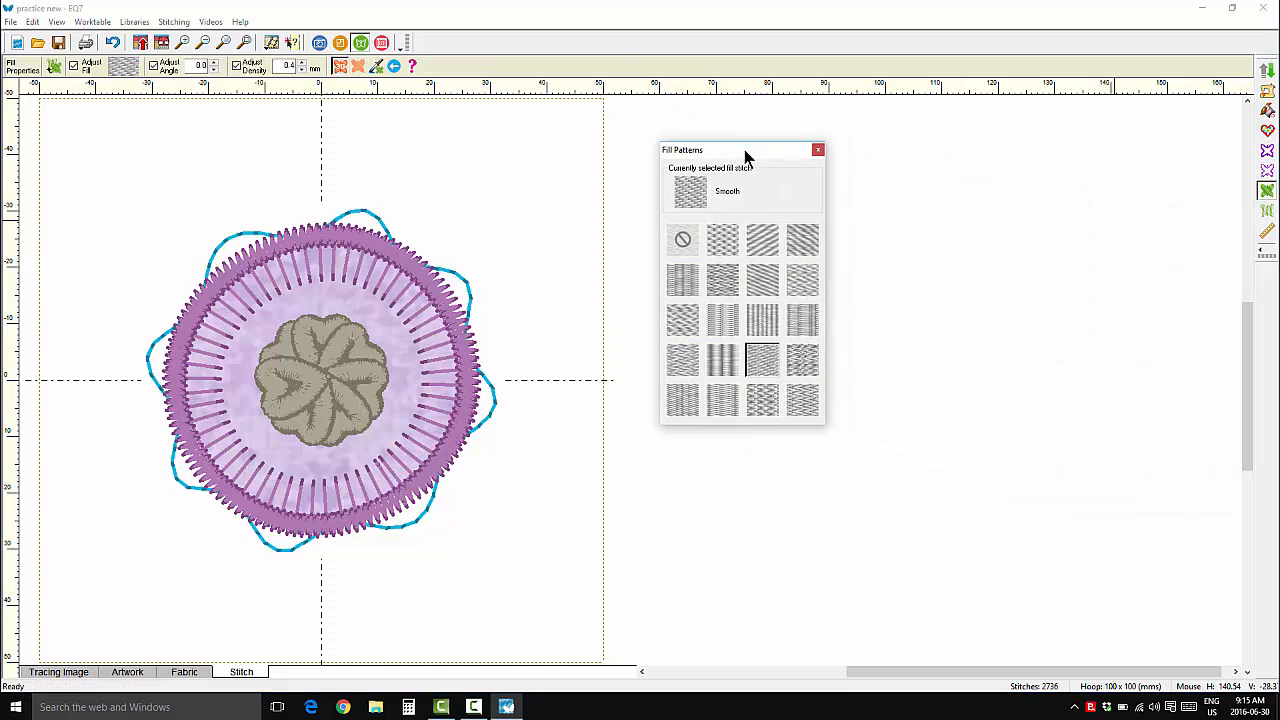
left_click(335, 325)
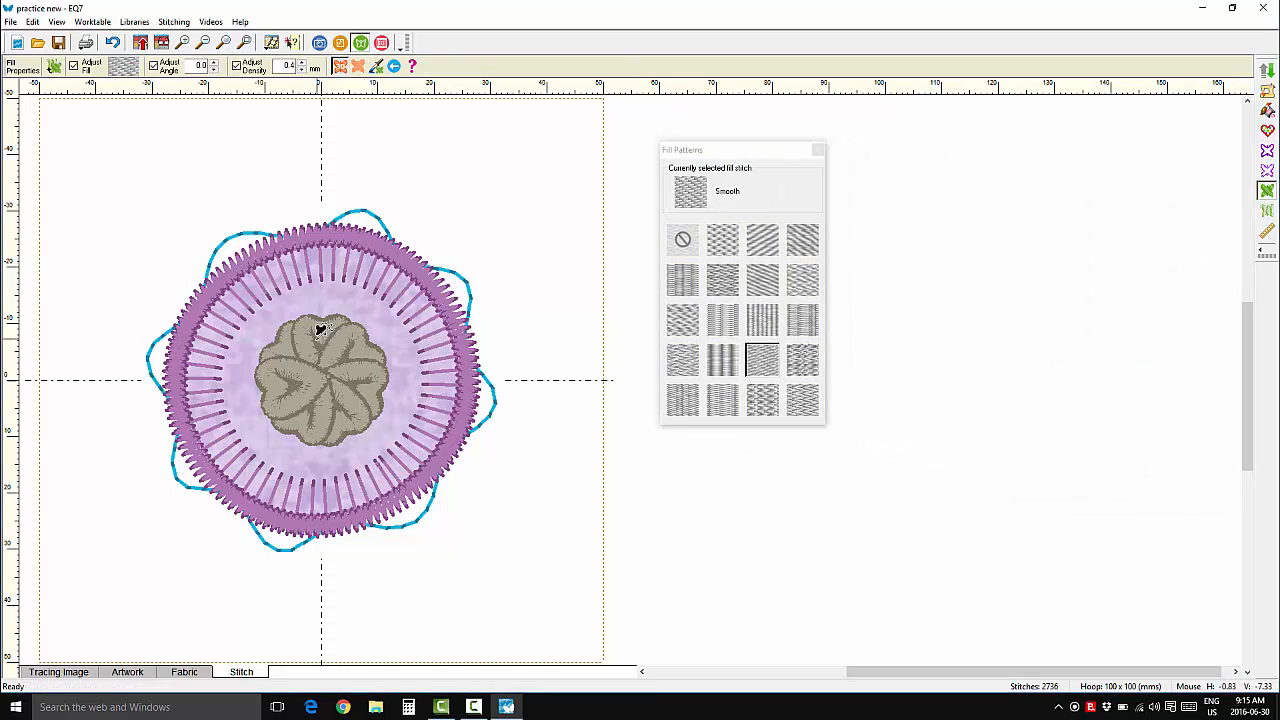
left_click(368, 388)
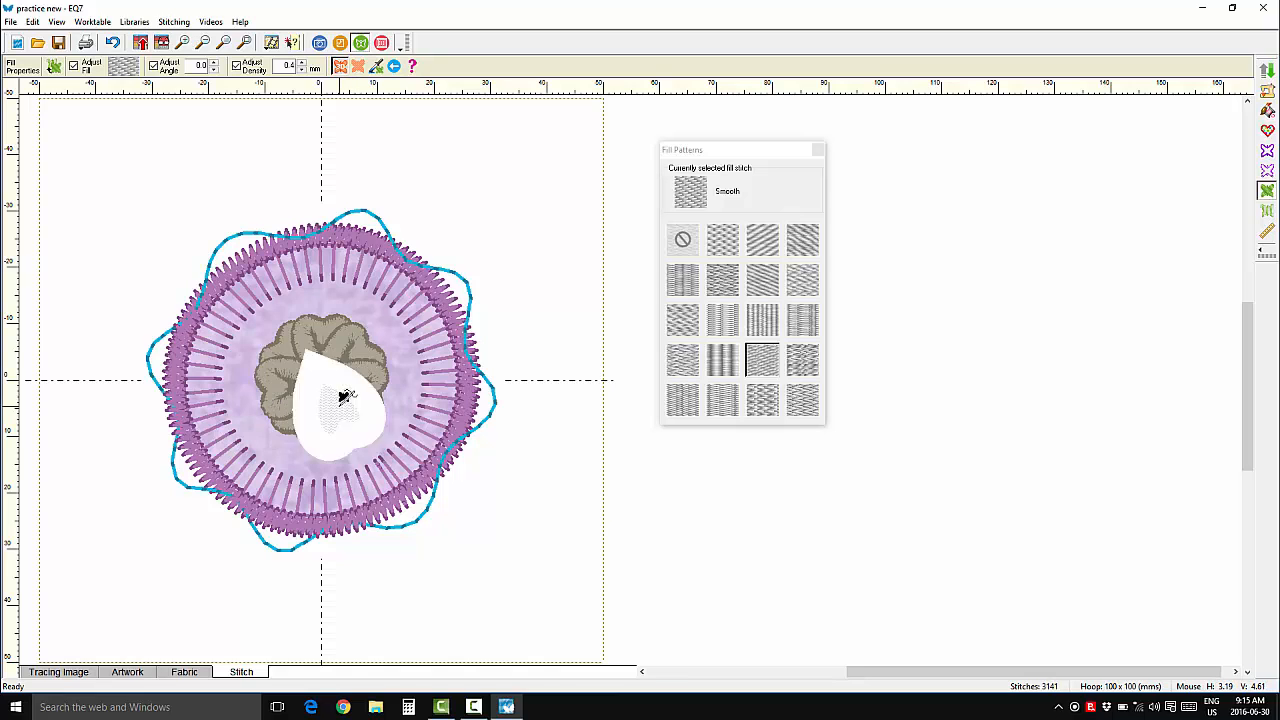
left_click(345, 400)
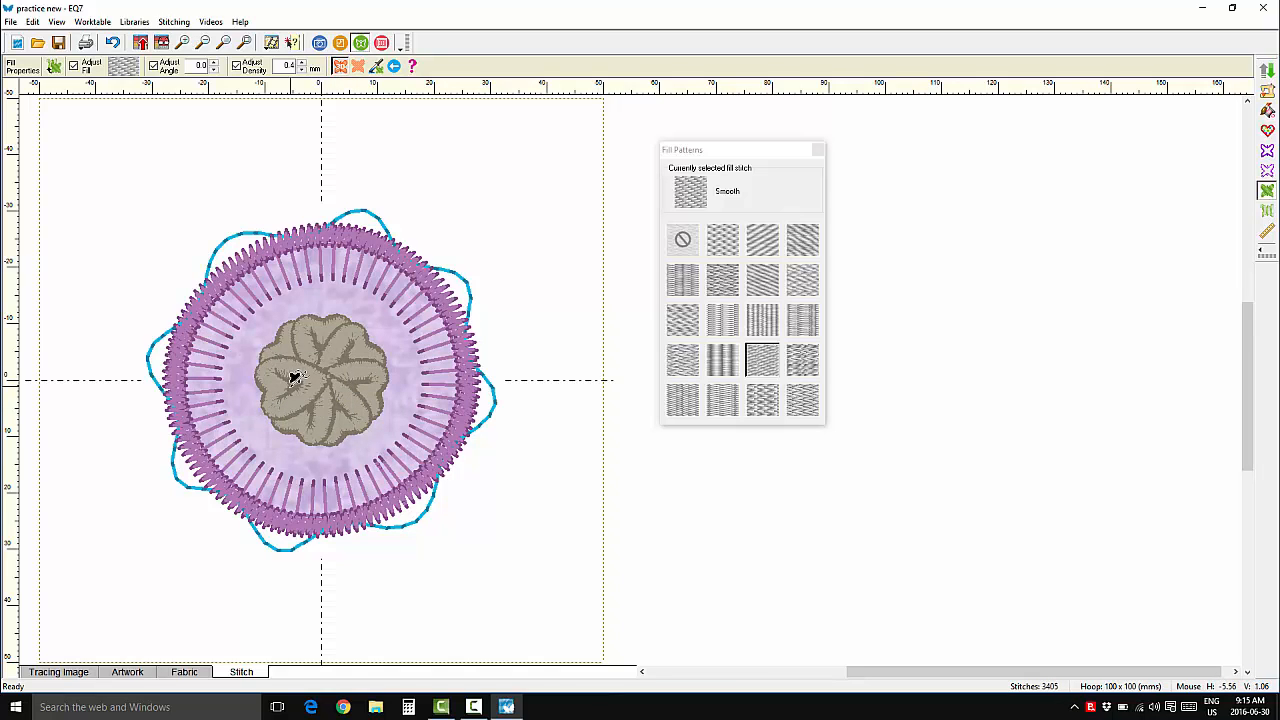
left_click(293, 376)
left_click(306, 332)
Step: Remove the edge stitching from the wreath's hearts, except the upper-left one, by giving them the No edge style
left_click(1266, 152)
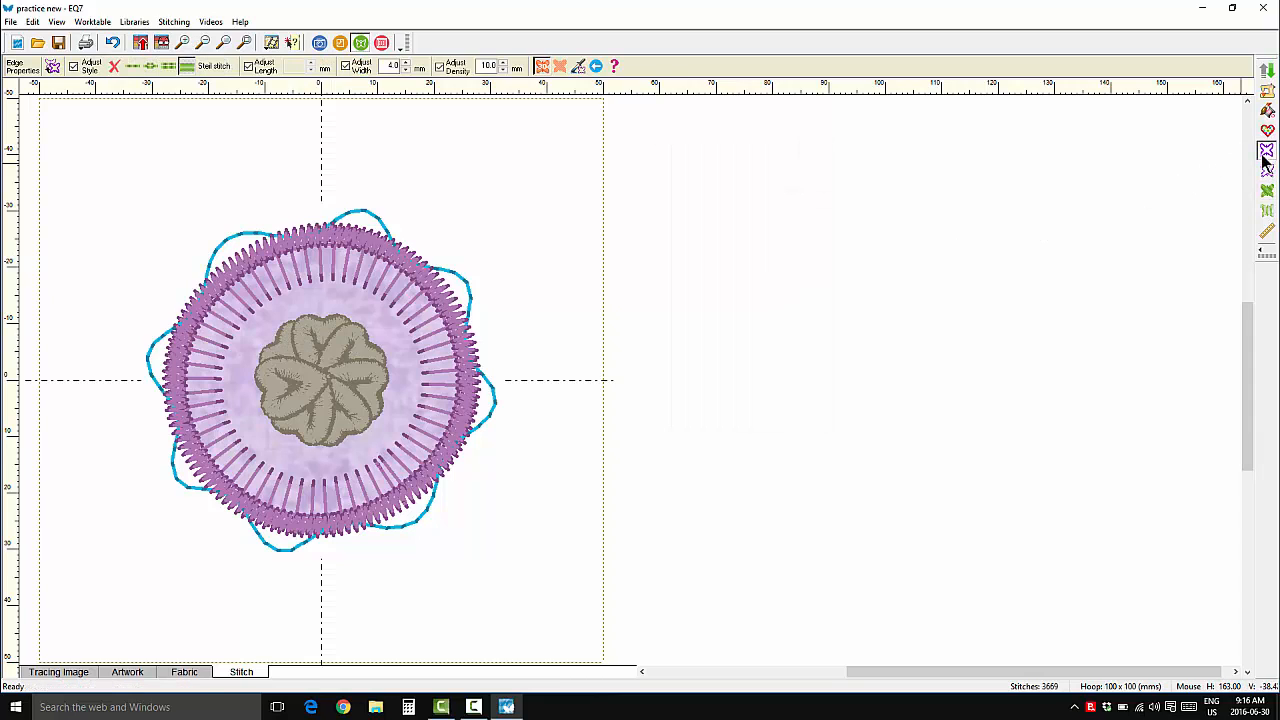
left_click(112, 65)
left_click(306, 334)
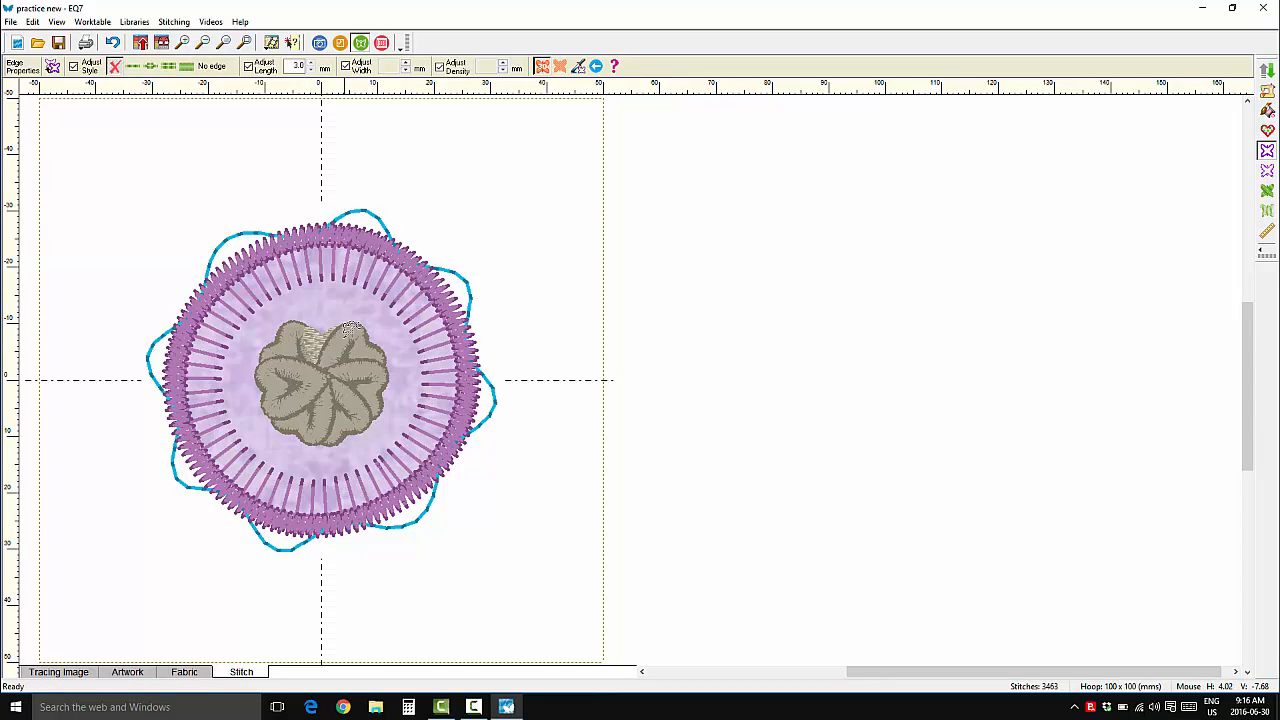
left_click(378, 382)
left_click(372, 408)
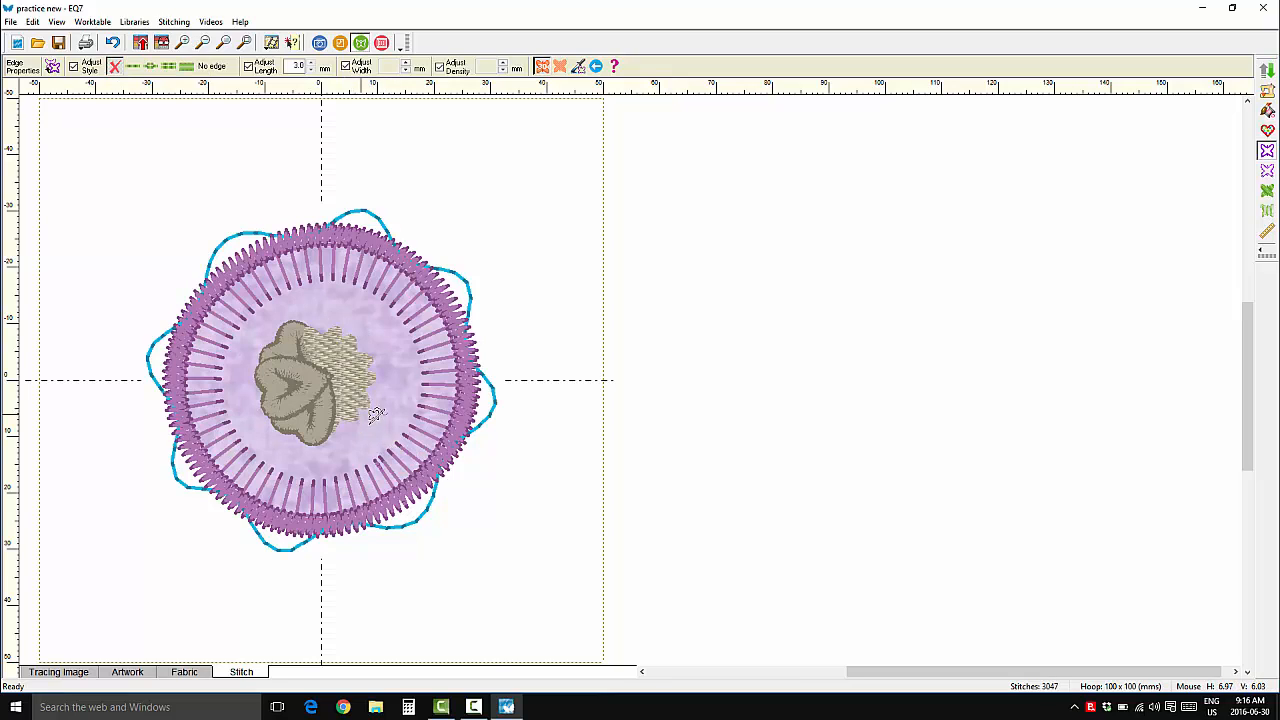
left_click(290, 398)
left_click(283, 376)
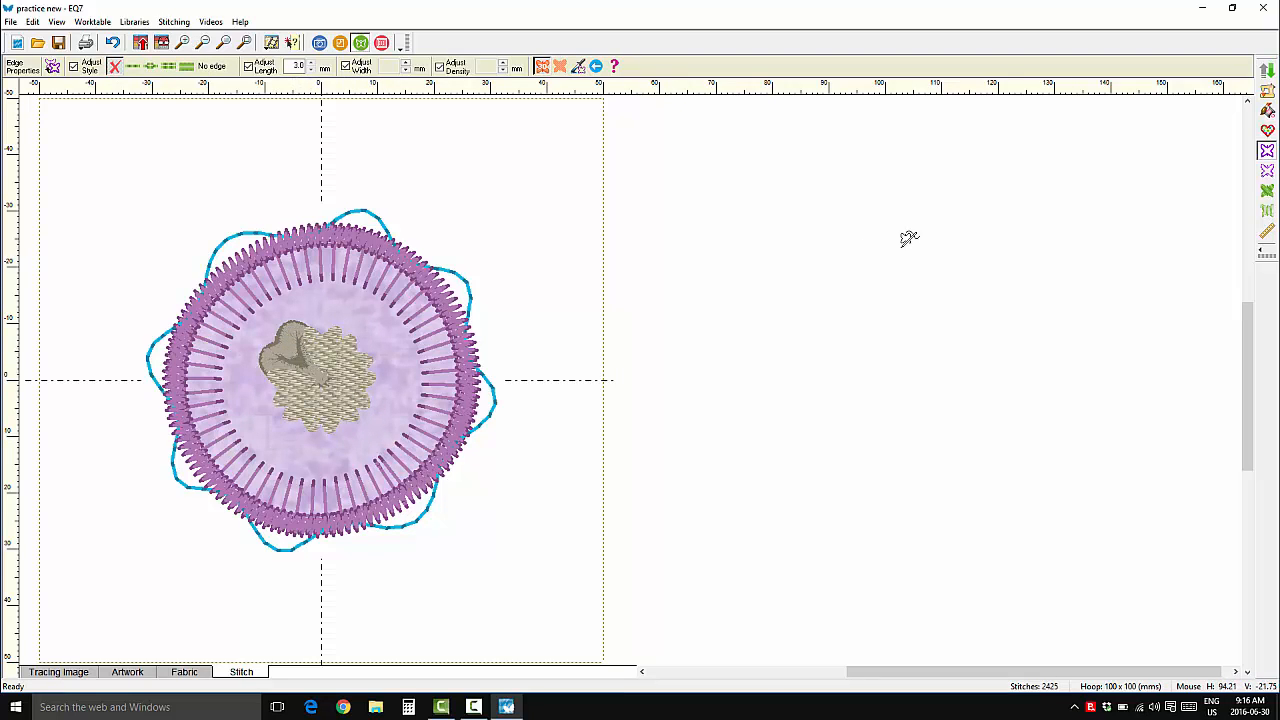
Step: Apply the Smooth fill to the upper-left heart again and set its edge to No edge
left_click(1266, 191)
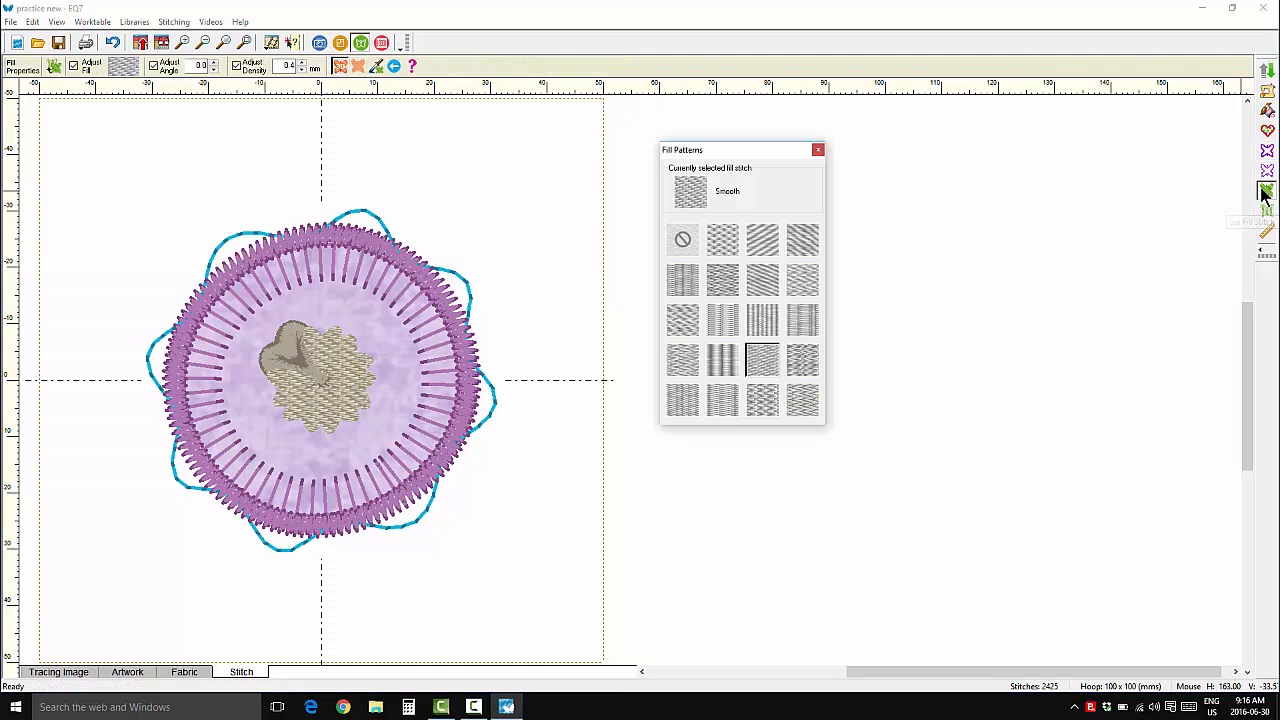
left_click(767, 352)
left_click(291, 350)
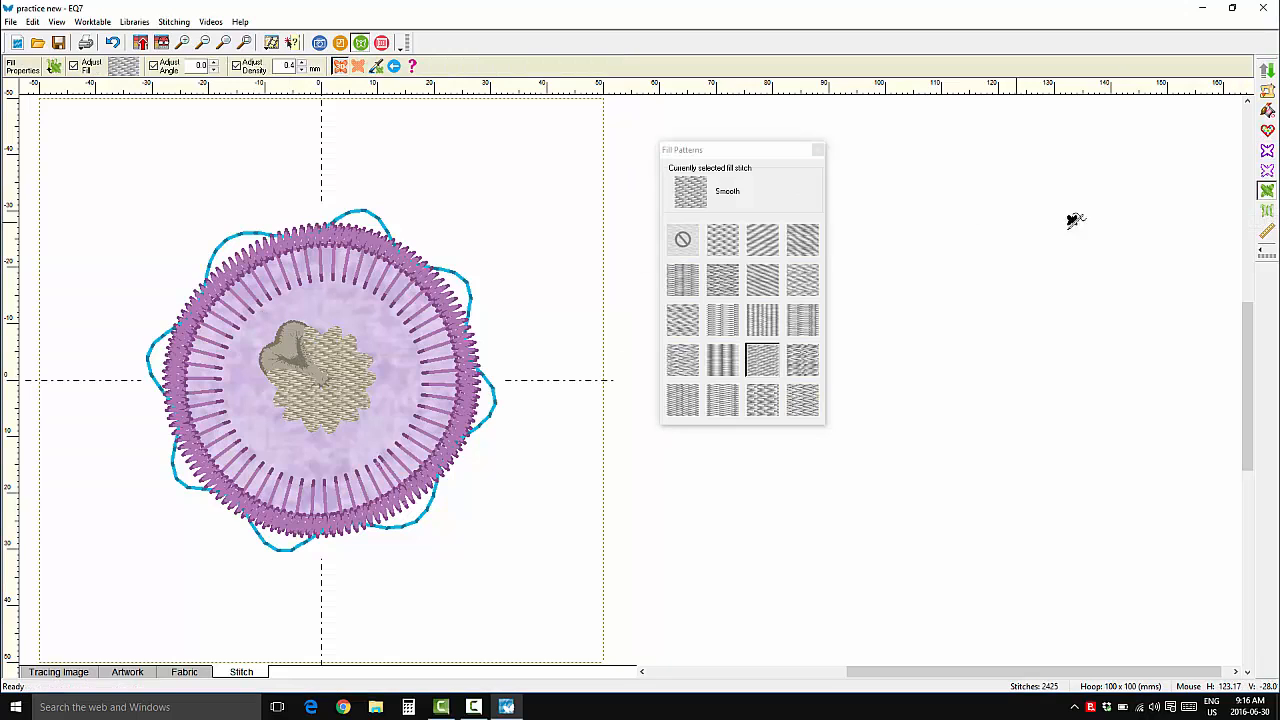
left_click(1265, 156)
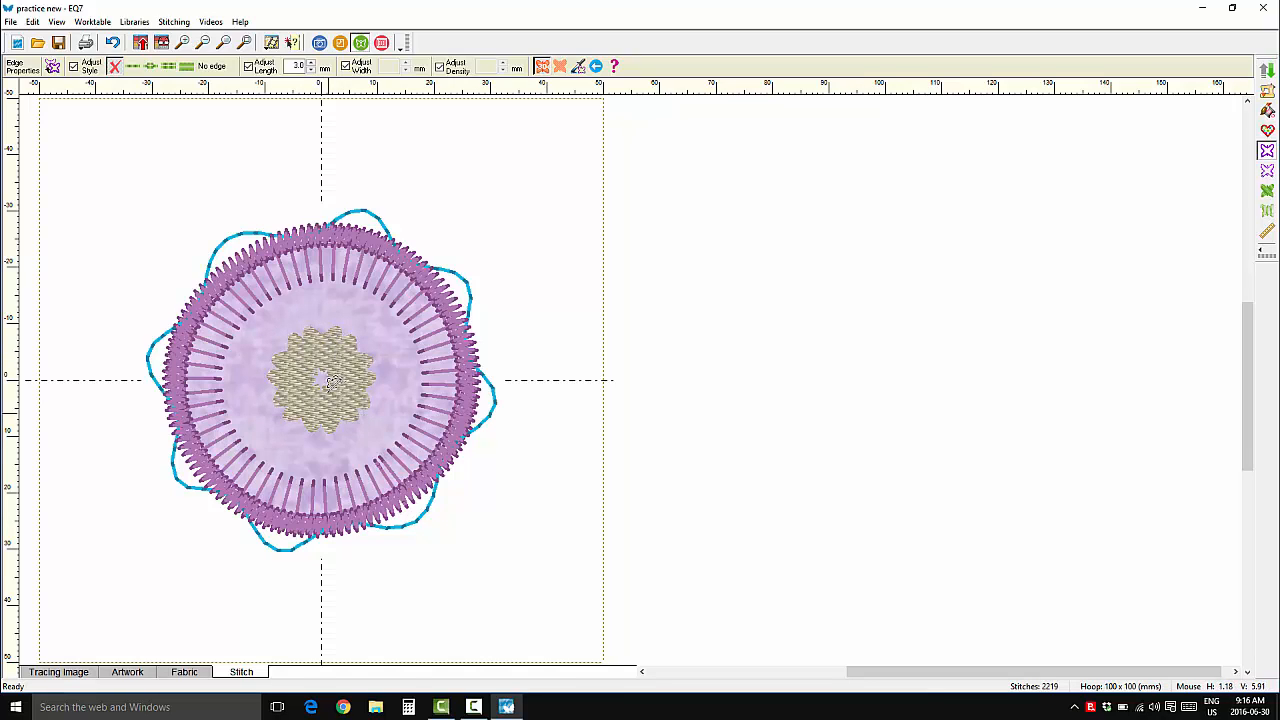
Step: Color the top heart's thread Valdani Lemon 10 and the upper-right heart's thread blue Mettler 0814
left_click(1268, 112)
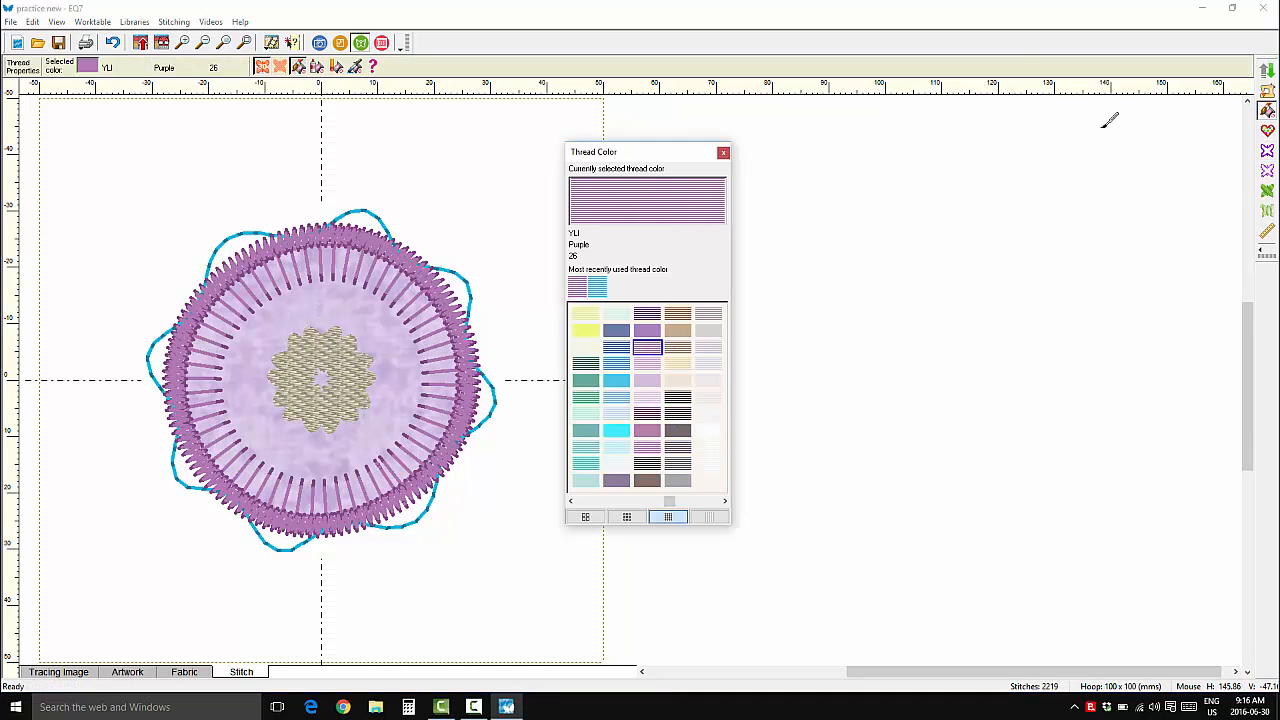
left_click(579, 327)
left_click(340, 334)
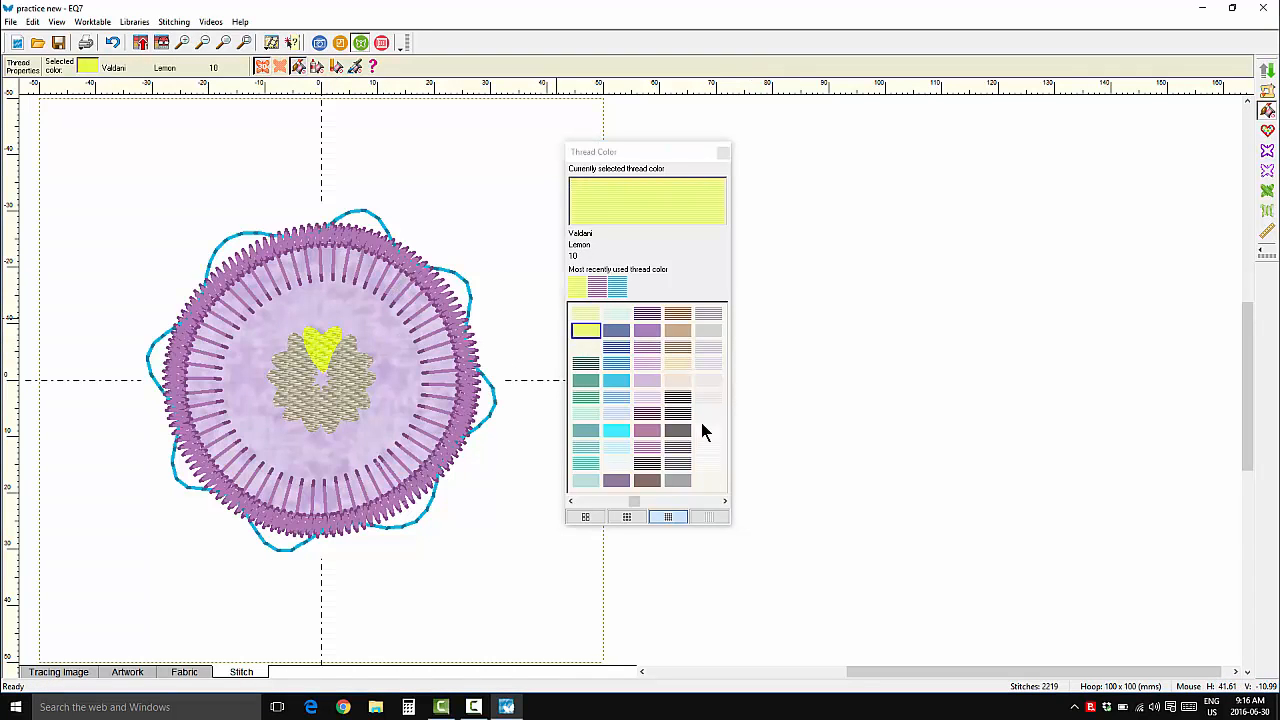
left_click(616, 380)
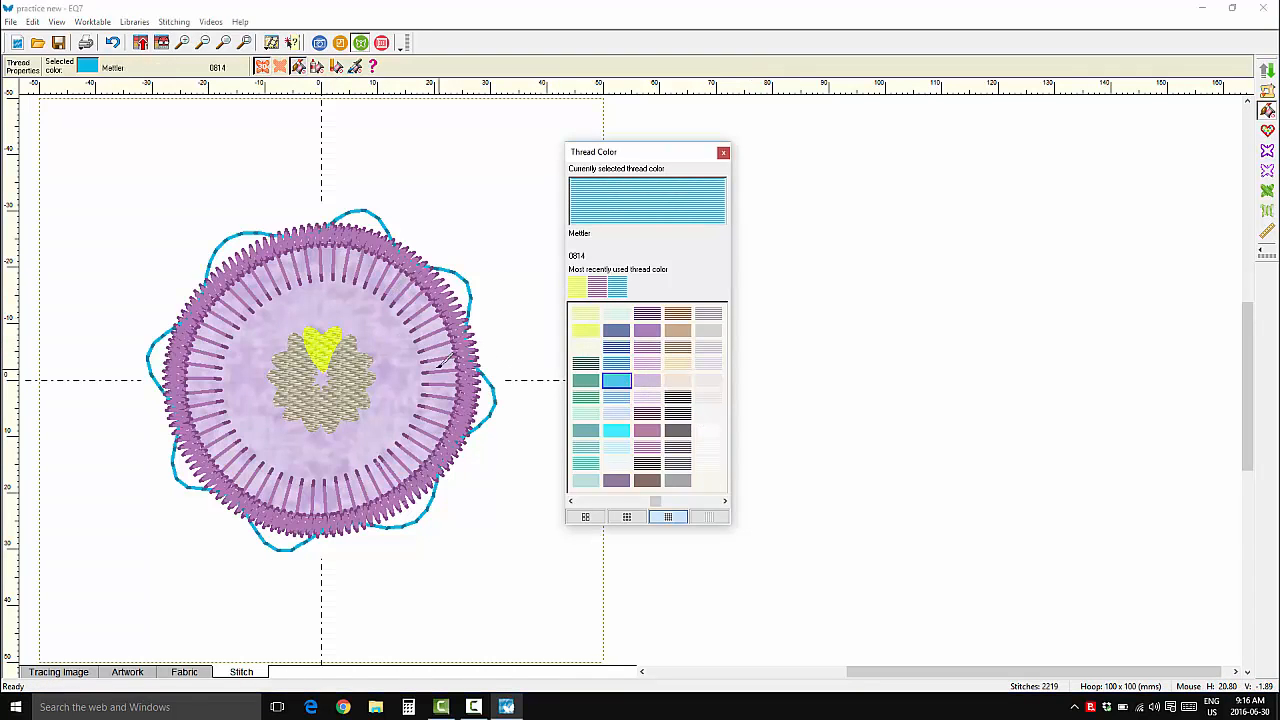
left_click(350, 355)
Step: Color the lower-right heart with Ackermann Swiss Ivy 5422 and the right heart with Robison-Anton Grilled Orange 122-9072
left_click(590, 397)
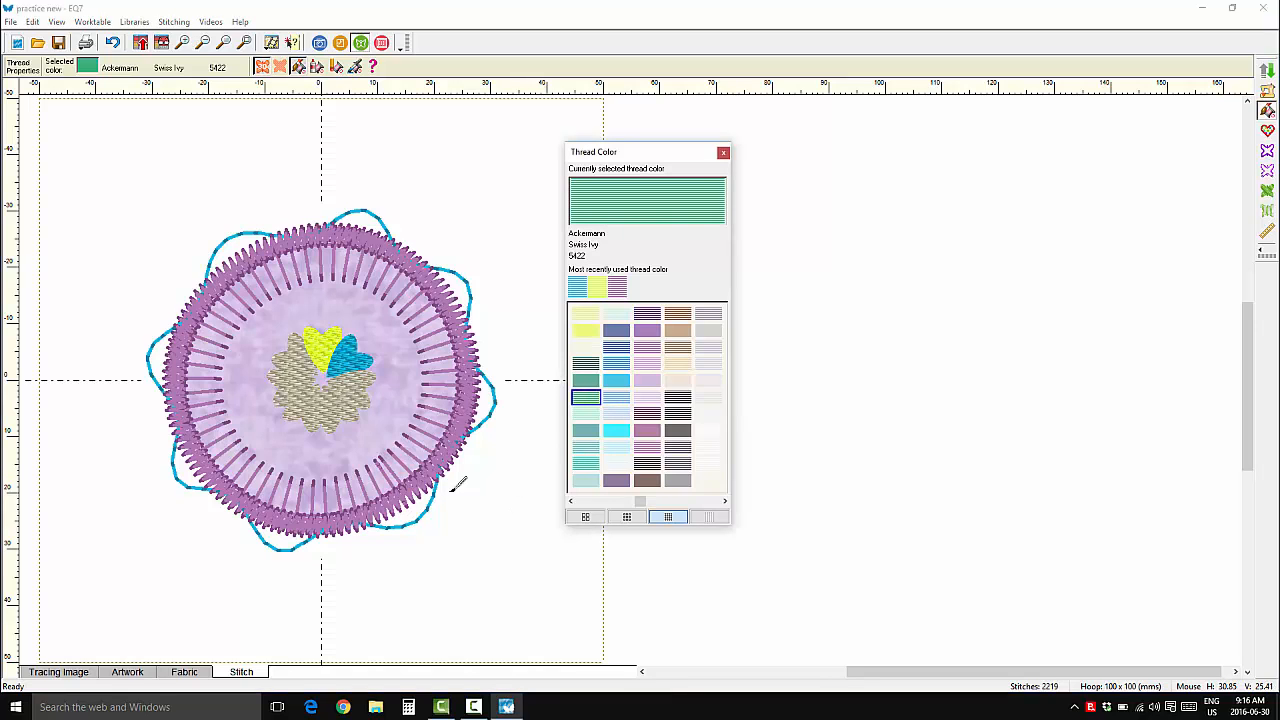
left_click(340, 405)
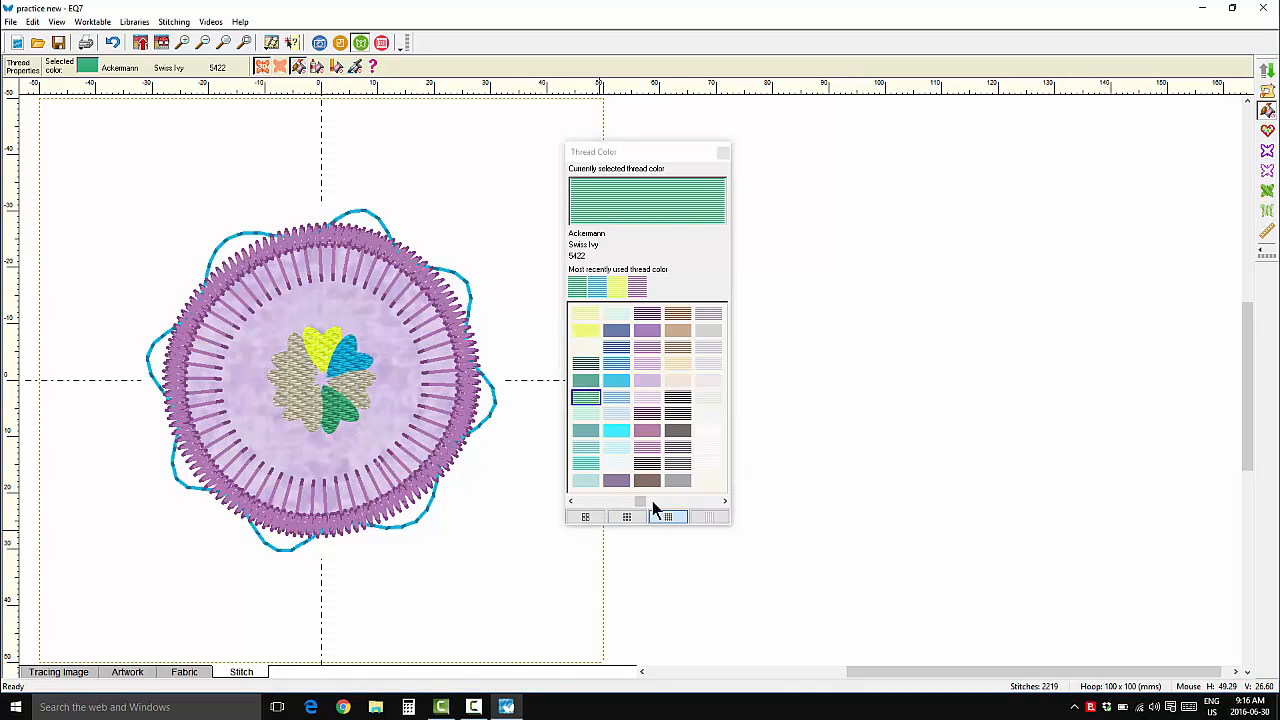
left_click_drag(642, 499, 551, 488)
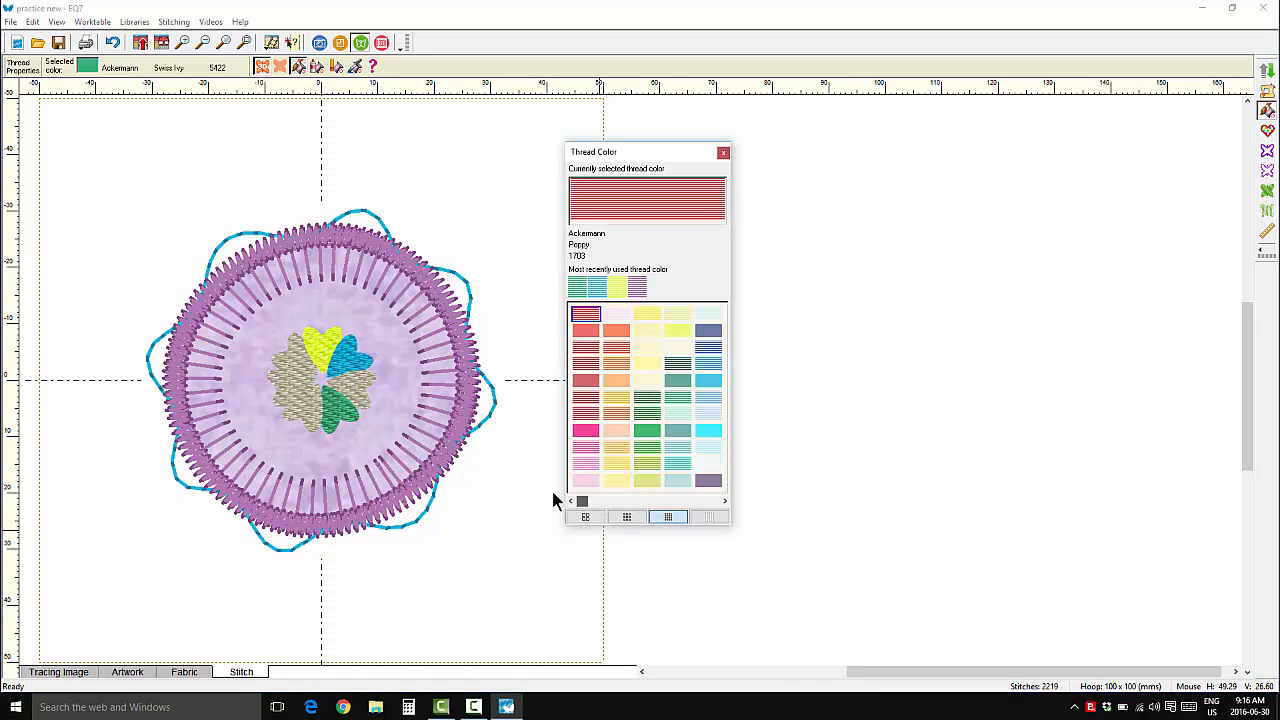
left_click(616, 348)
left_click(366, 380)
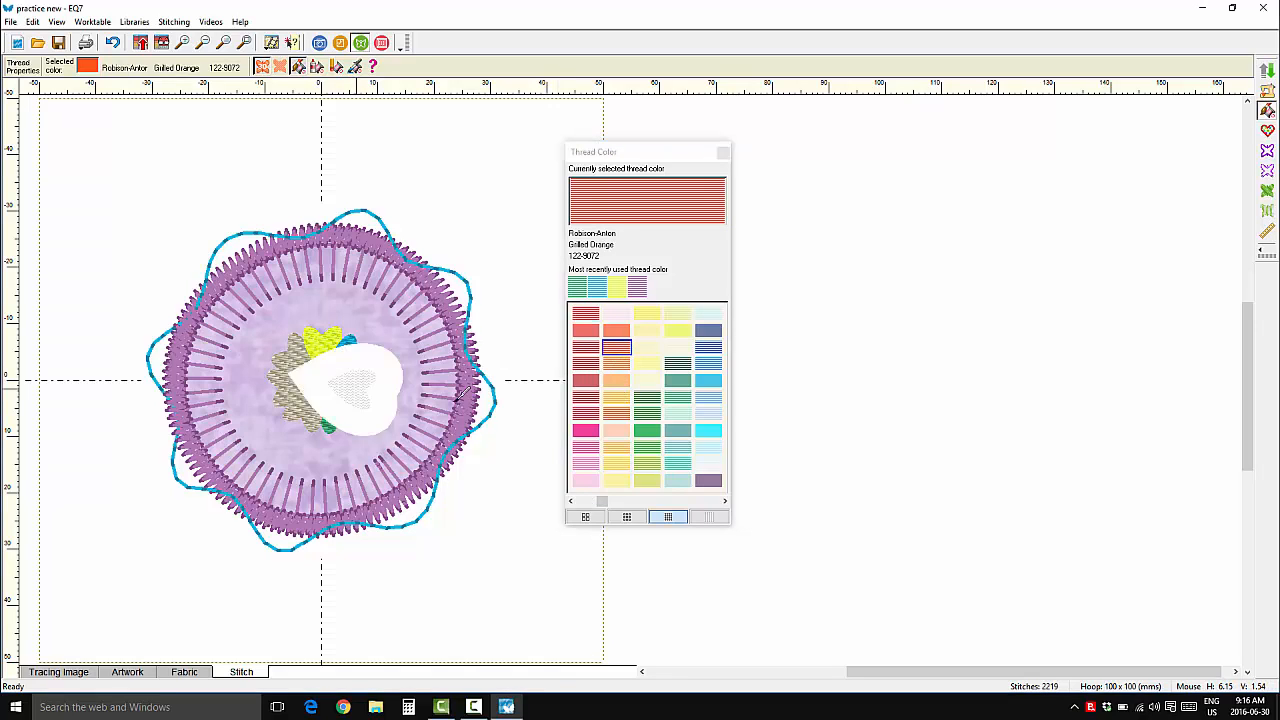
Step: Color the lower-left heart with Valdani Baby Pink Dark 49 and the left heart with Sulky Orange Sunrise 942-1238
left_click(587, 448)
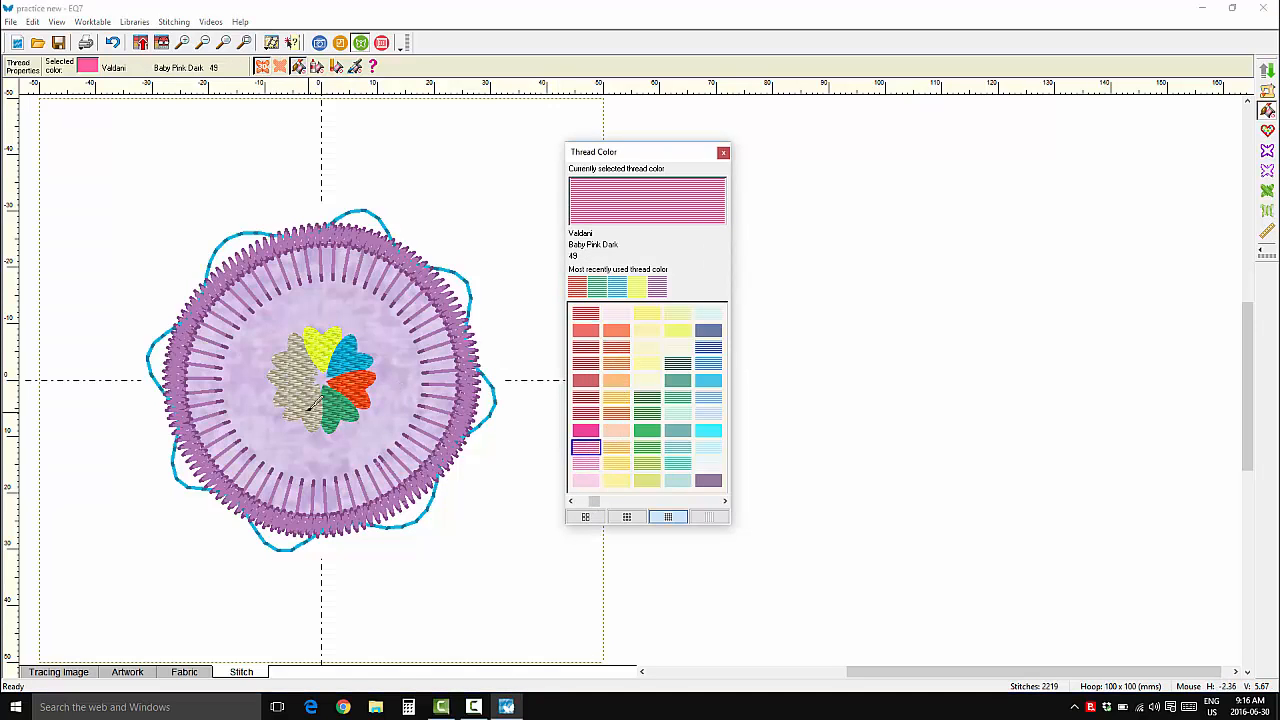
left_click(310, 402)
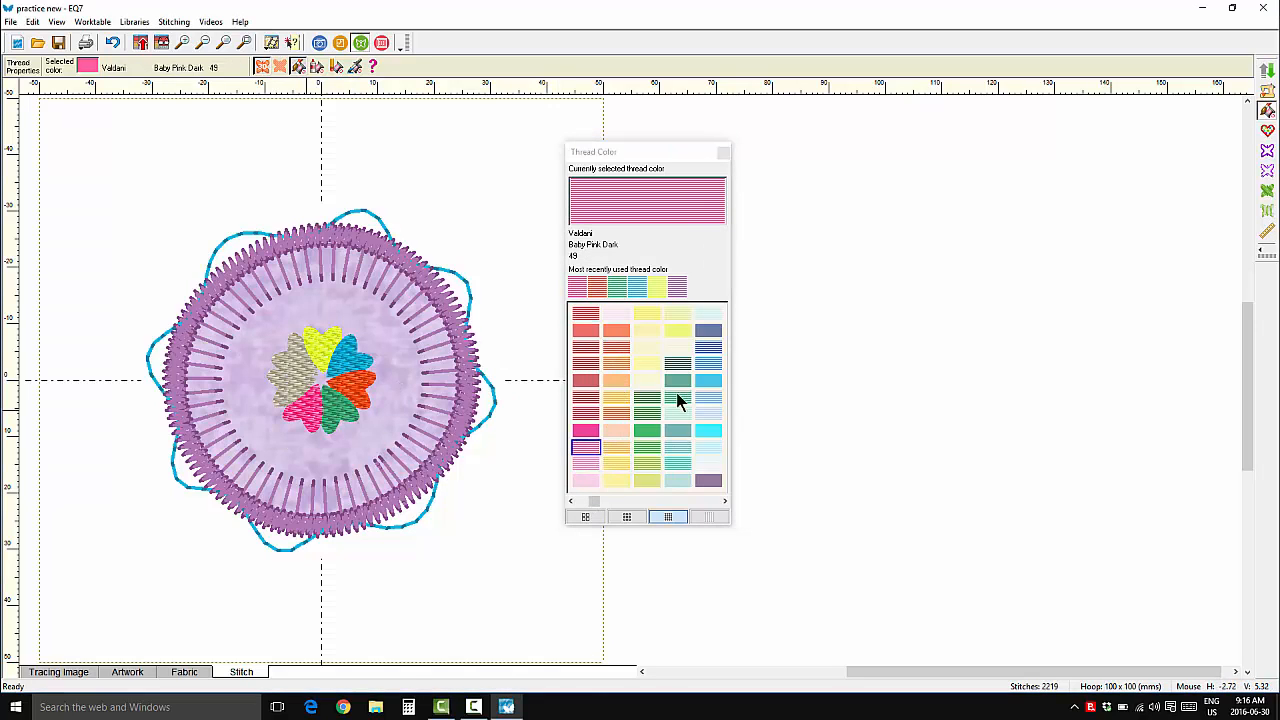
left_click(616, 363)
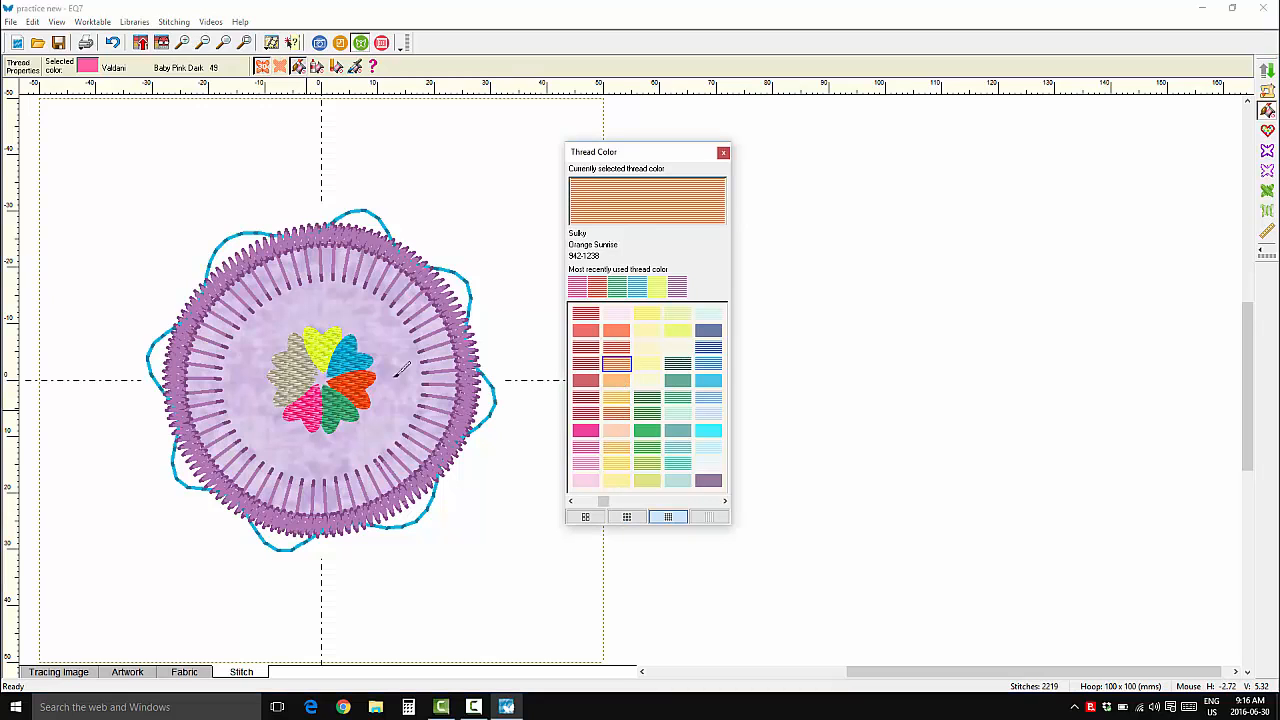
left_click(288, 378)
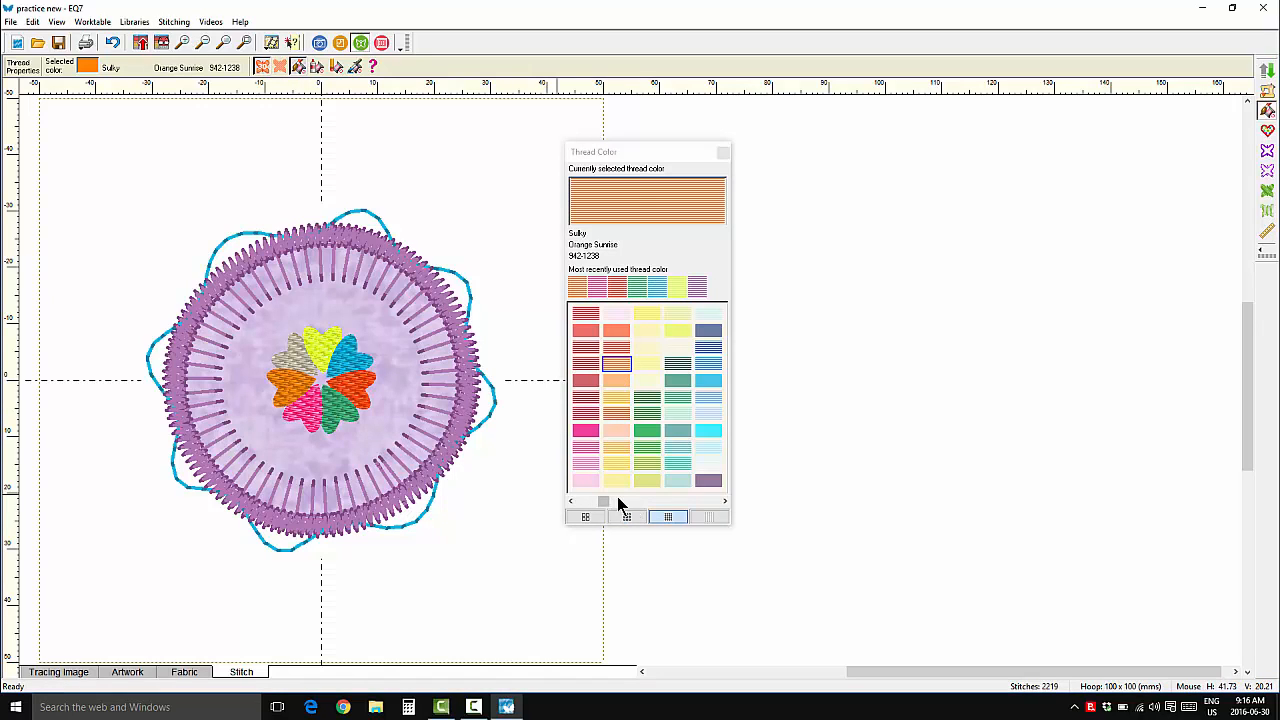
Step: Color the upper-left heart with Robison-Anton Popular Purple 122-9019 and add the design to the Project Sketchbook
left_click_drag(603, 501, 704, 501)
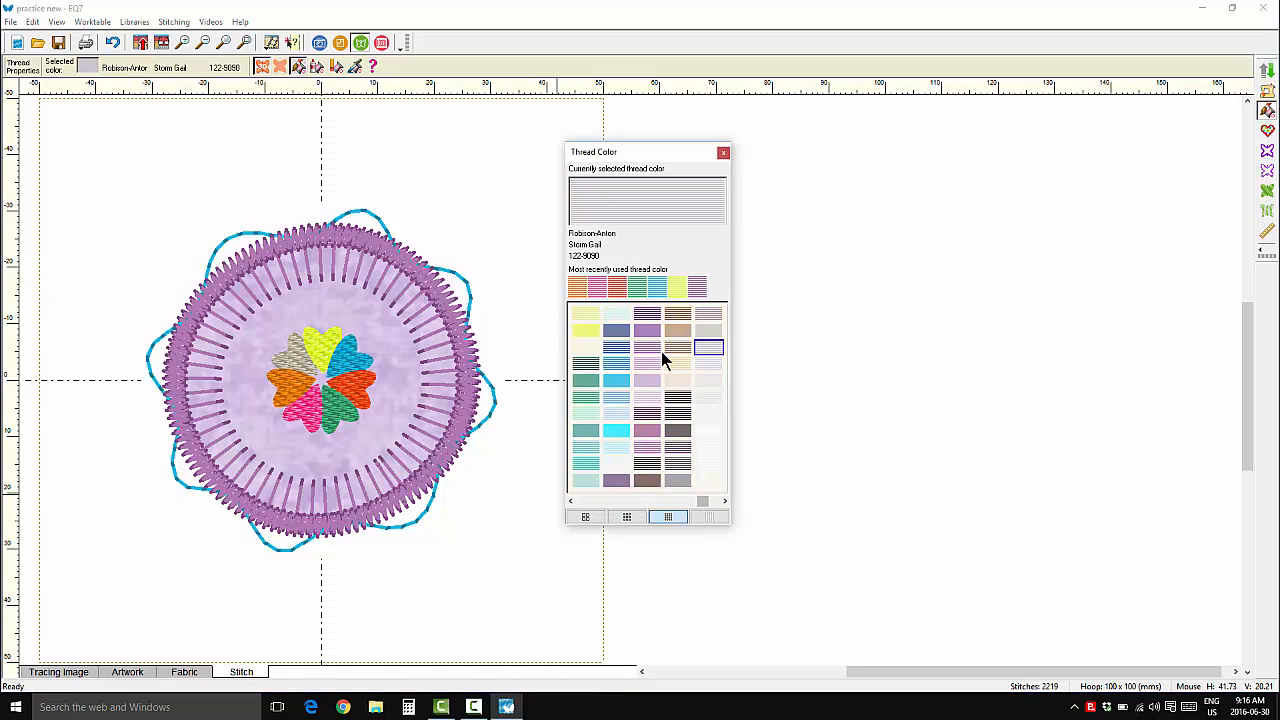
left_click(647, 314)
left_click(292, 355)
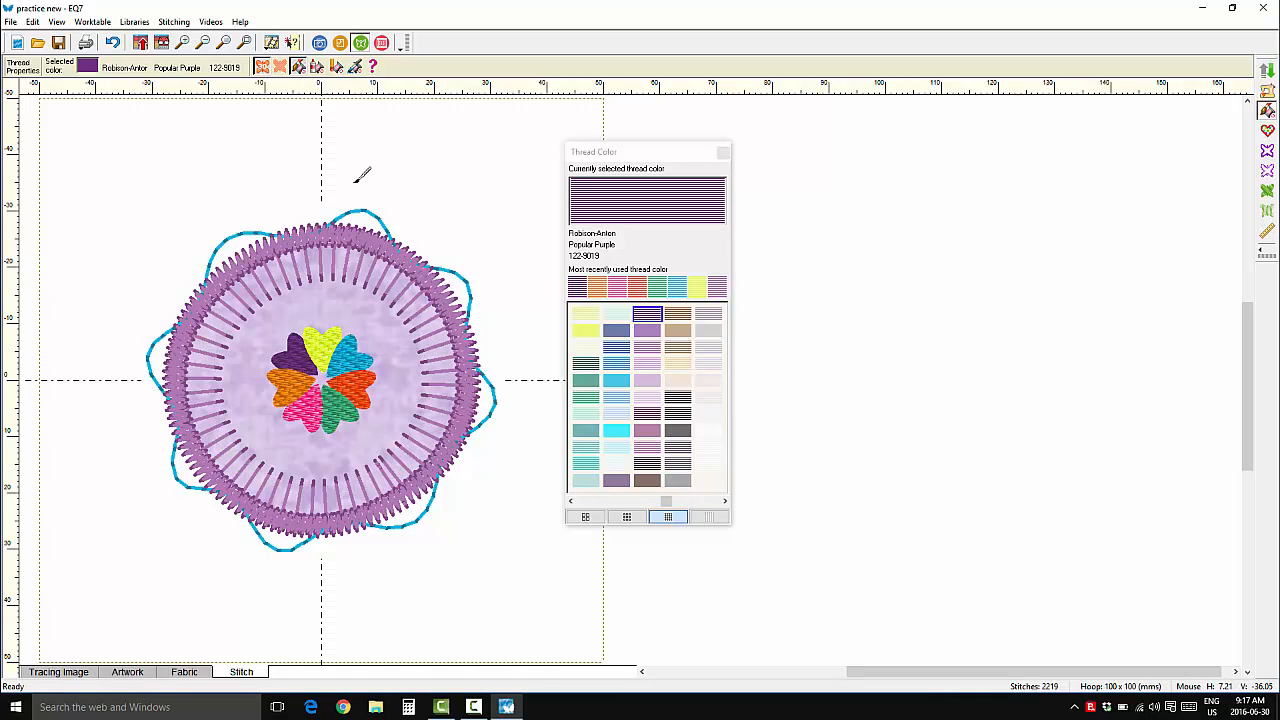
left_click(142, 42)
Step: Review the stitching order of the hearts, circles and scalloped ring from one end of the list to the other
left_click(1264, 70)
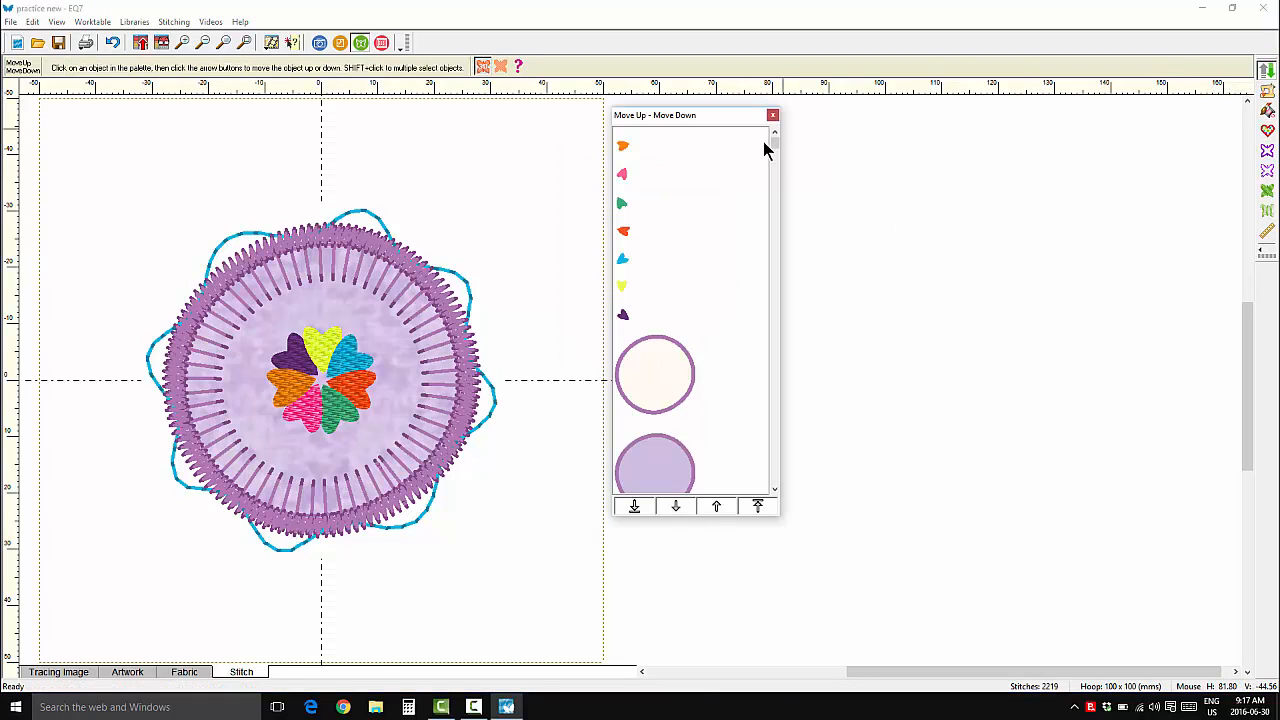
left_click_drag(775, 147, 772, 512)
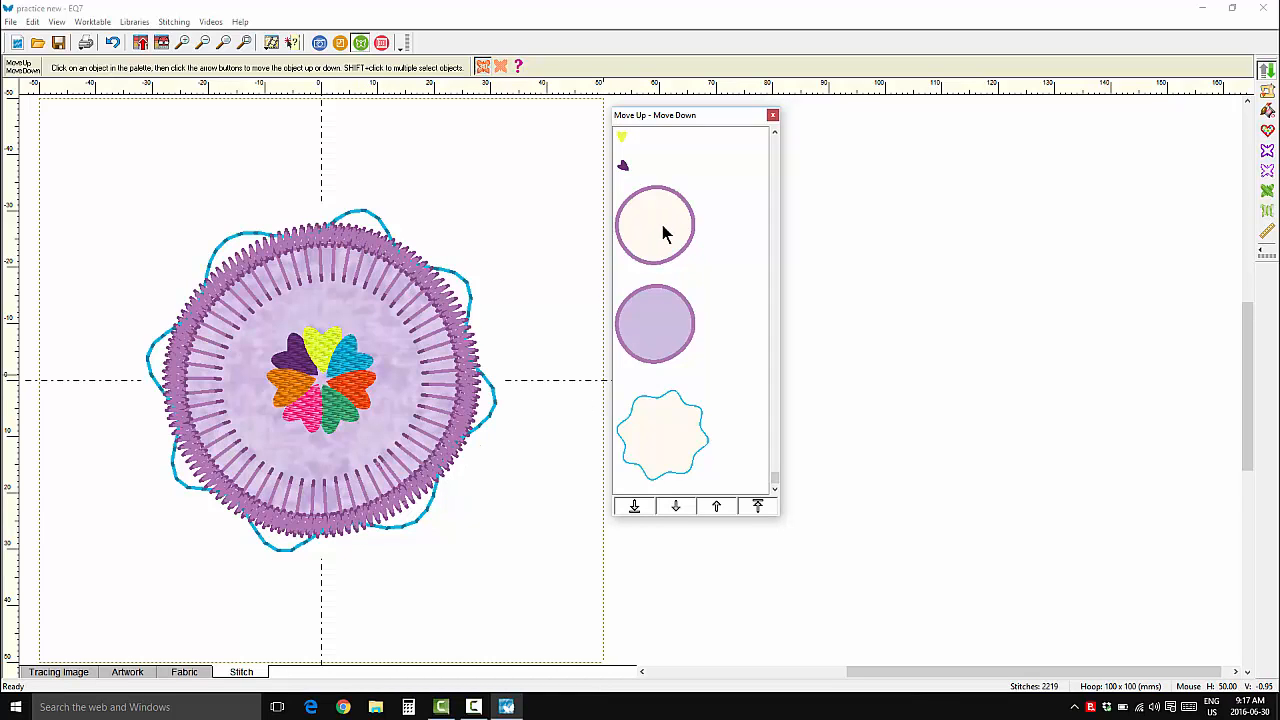
left_click_drag(779, 484, 750, 137)
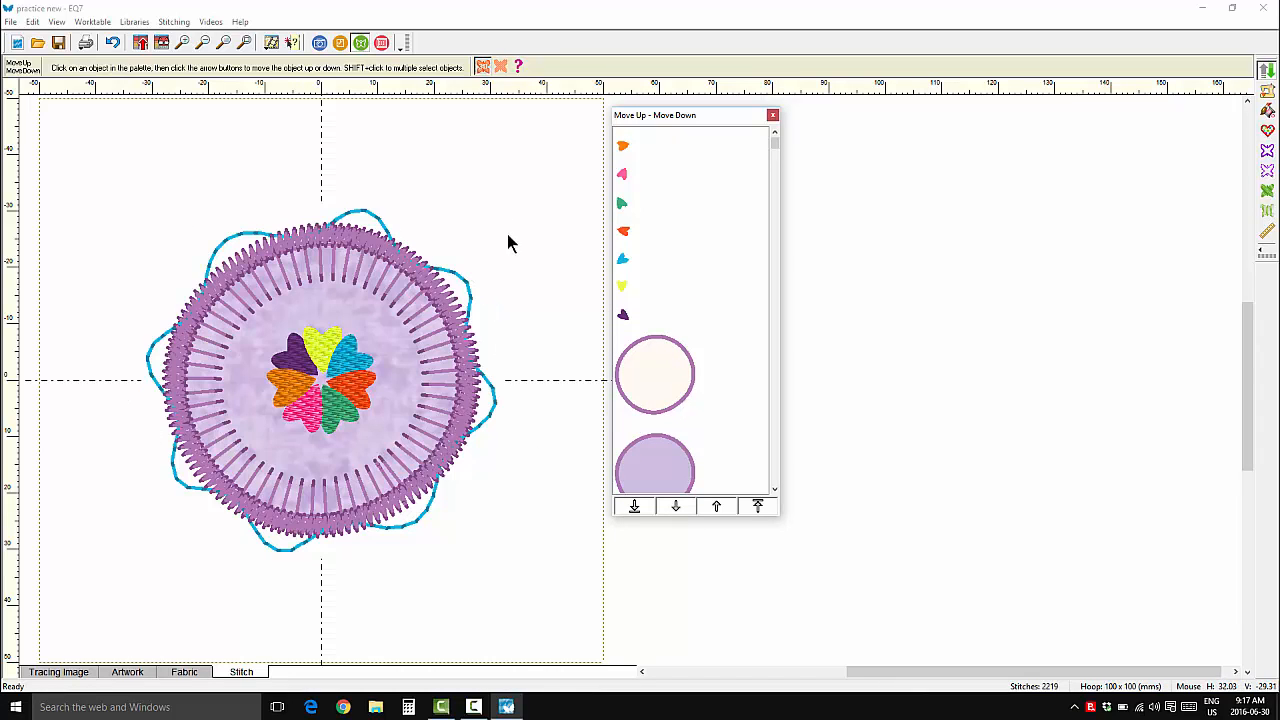
left_click(771, 117)
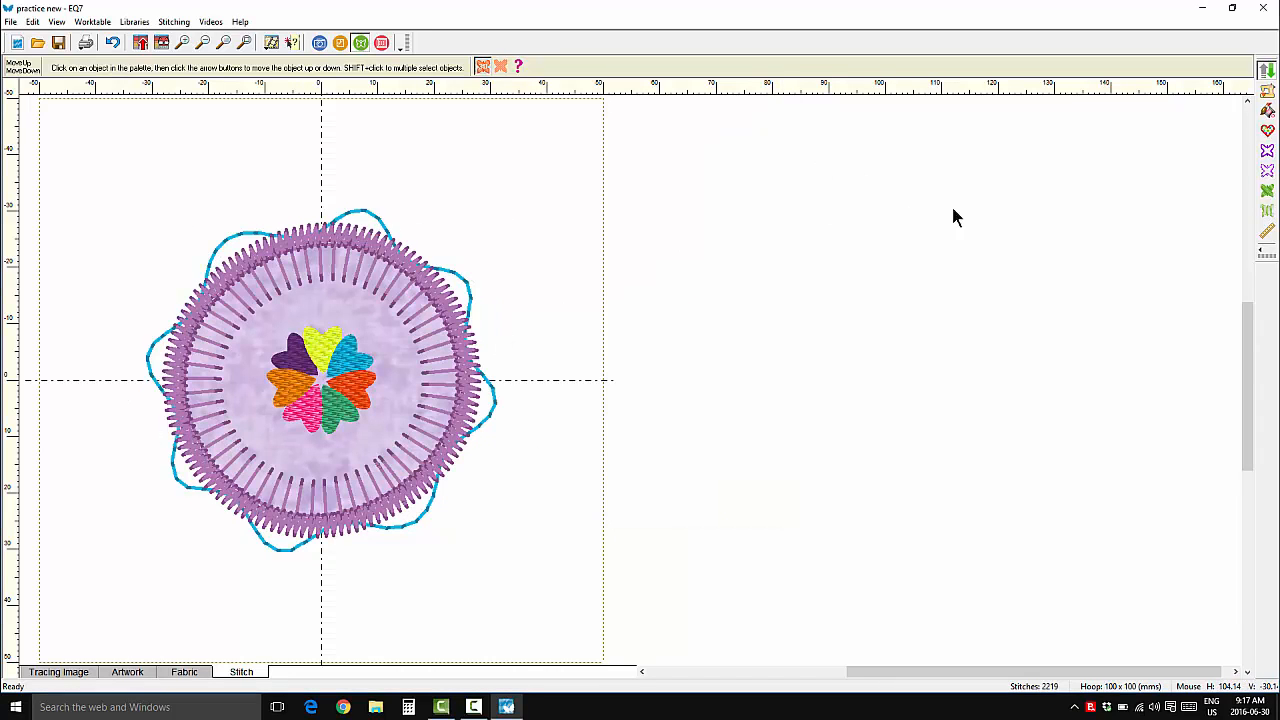
Step: Simulate the stitching of the design and advance the playback through the hearts
left_click(1267, 91)
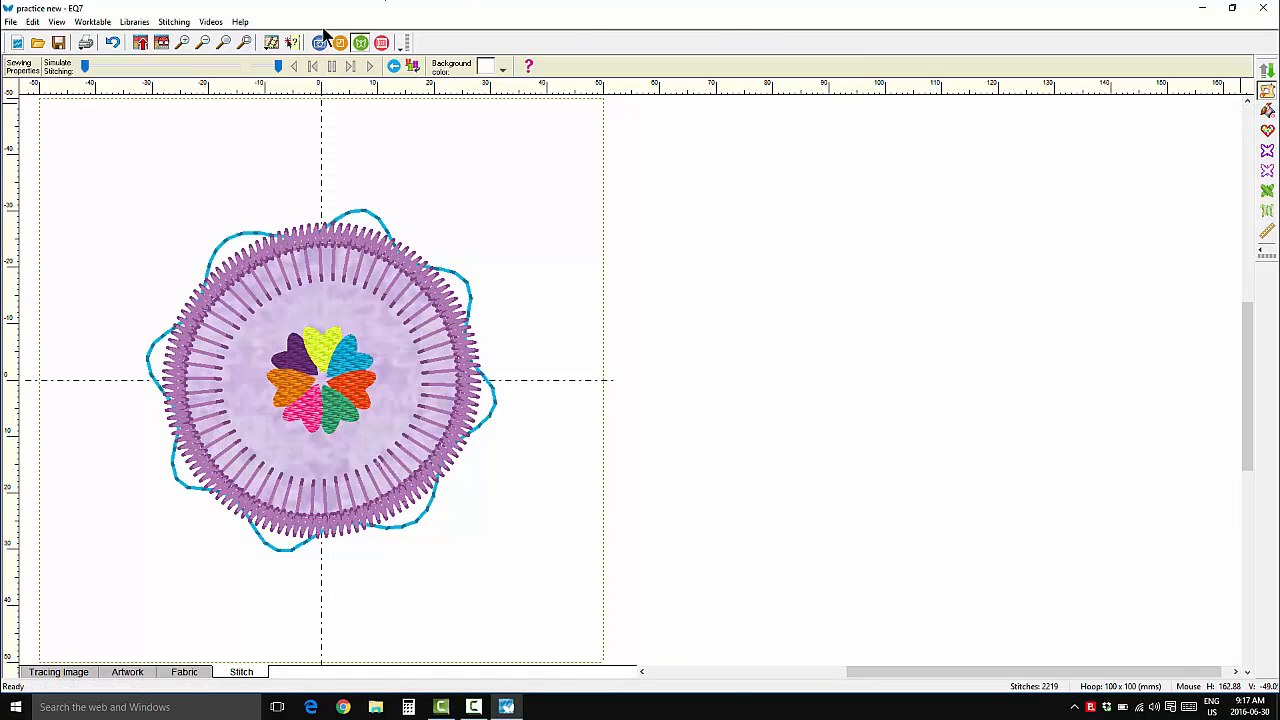
left_click(369, 66)
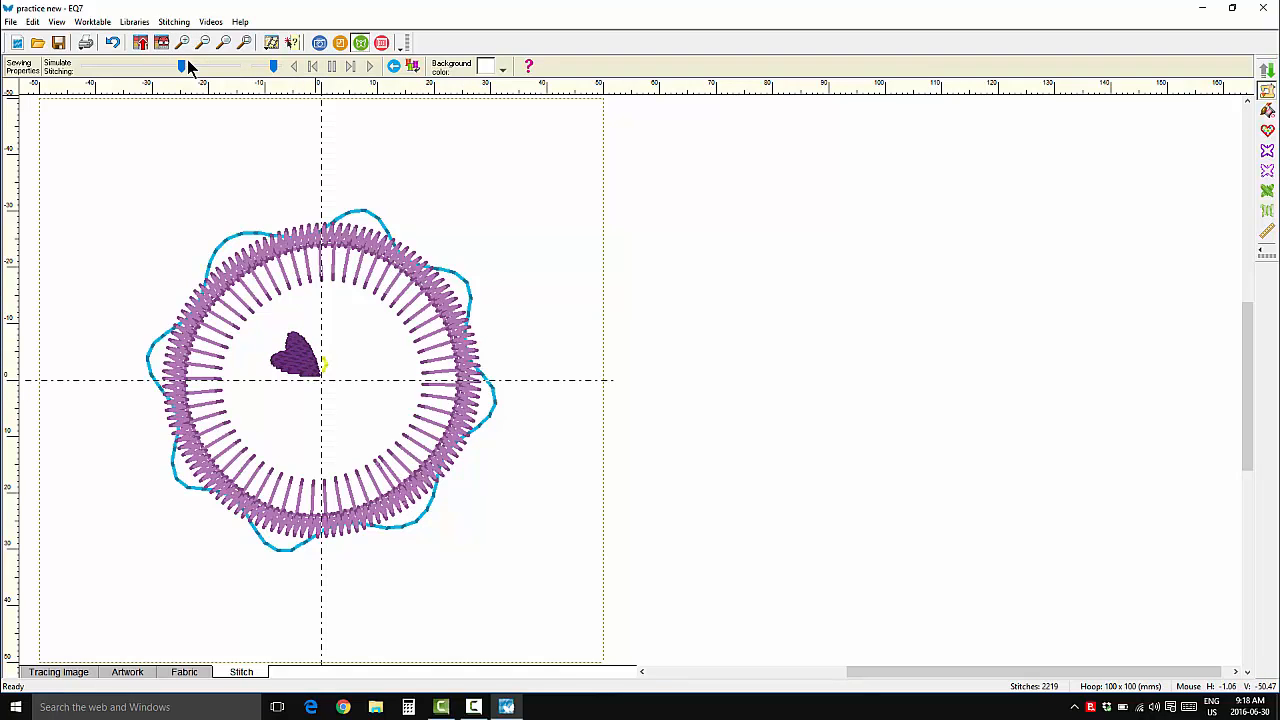
left_click_drag(185, 66, 221, 70)
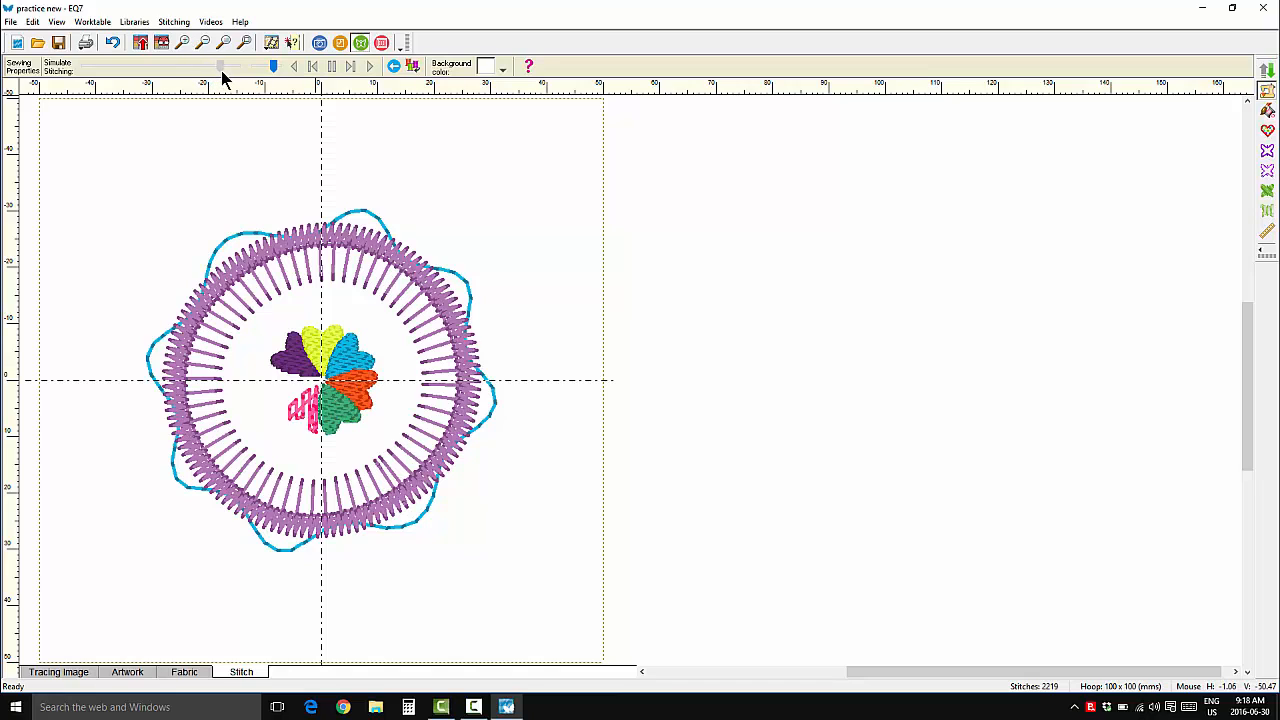